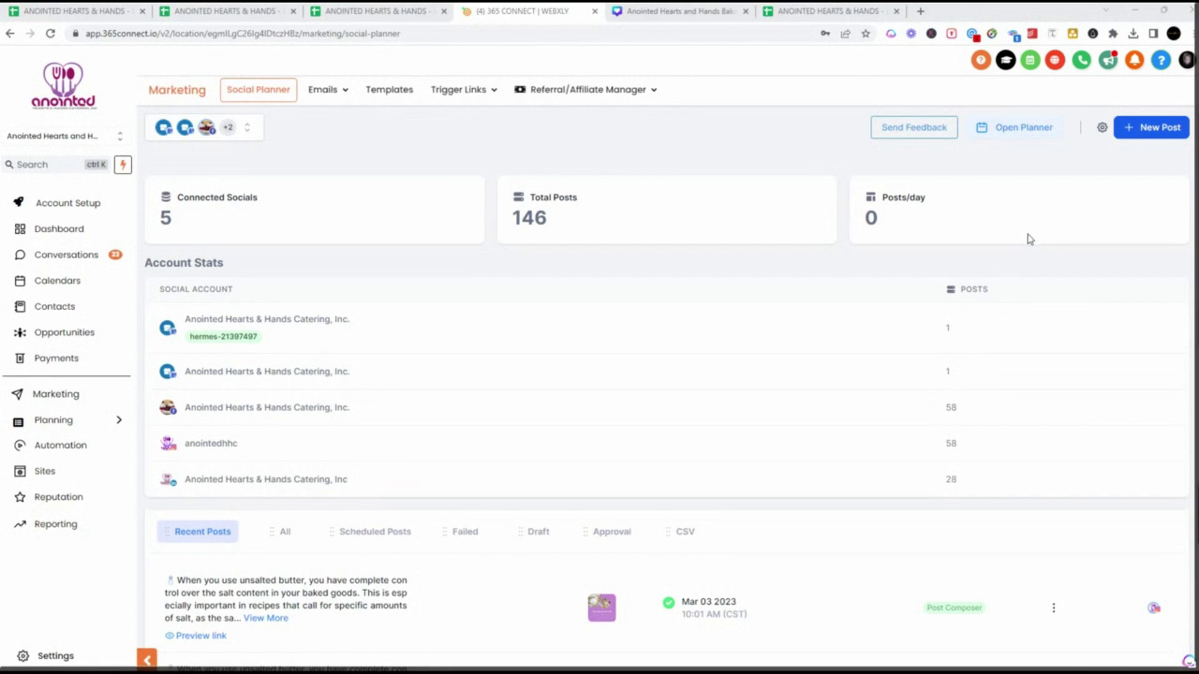
Step: Choose Upload from CSV under New Post to bring up the CSV bulk-upload dialog
{"action": "left_click", "coordinate": [1152, 133]}
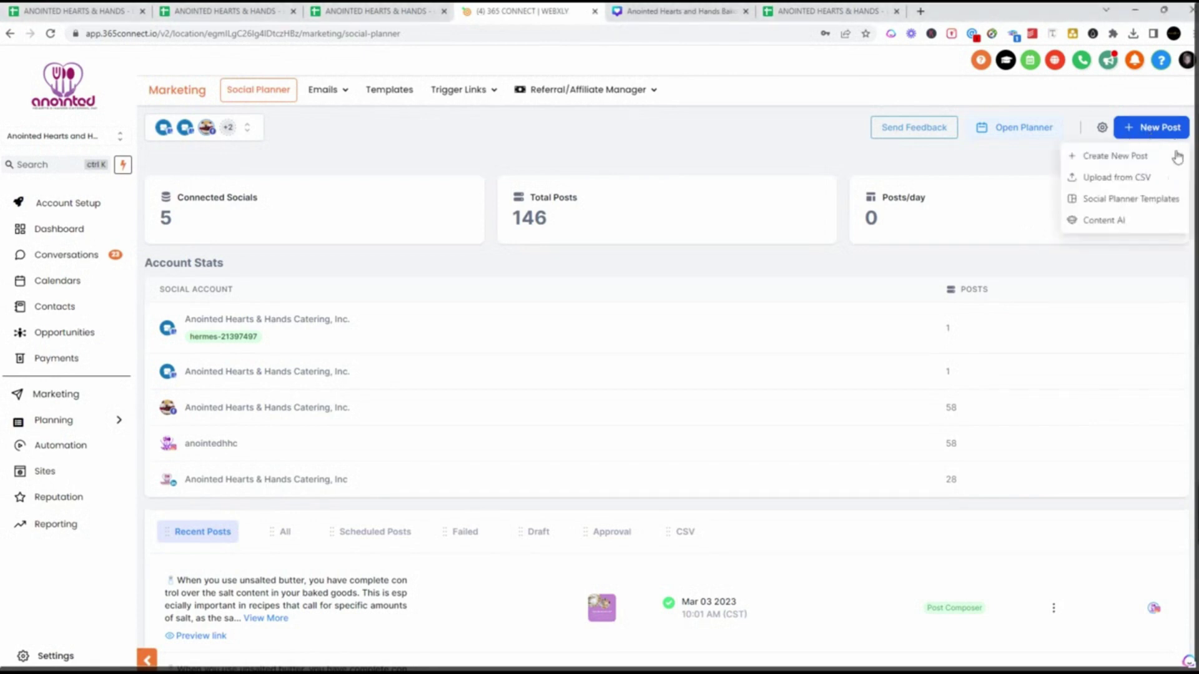
{"action": "left_click", "coordinate": [1105, 181]}
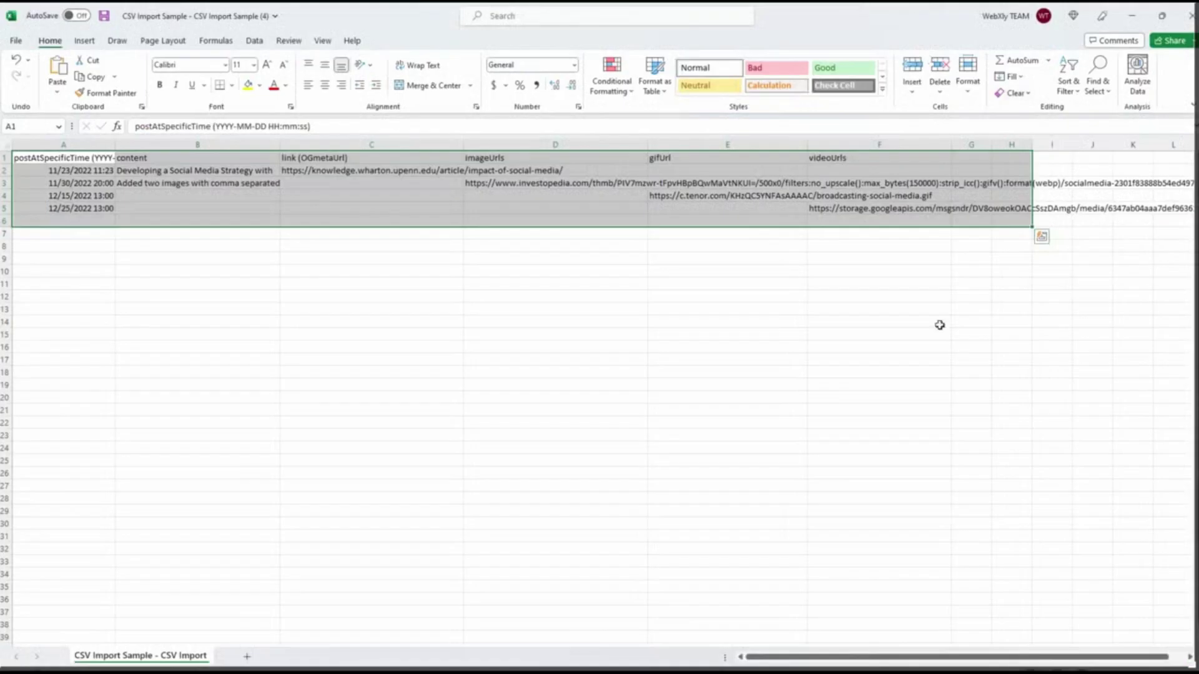
Step: In the CSV Import Sample, review the post times in column A, content in B and link URLs in C
{"action": "left_click", "coordinate": [918, 432]}
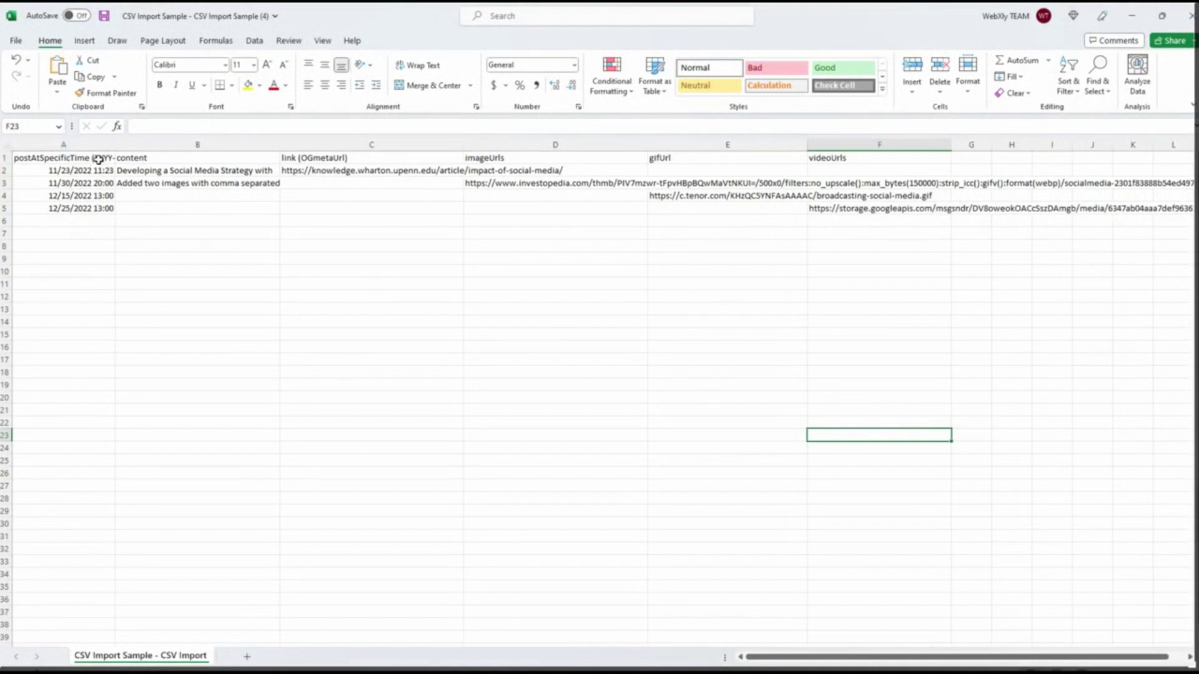
{"action": "left_click_drag", "start_coordinate": [68, 170], "coordinate": [63, 201]}
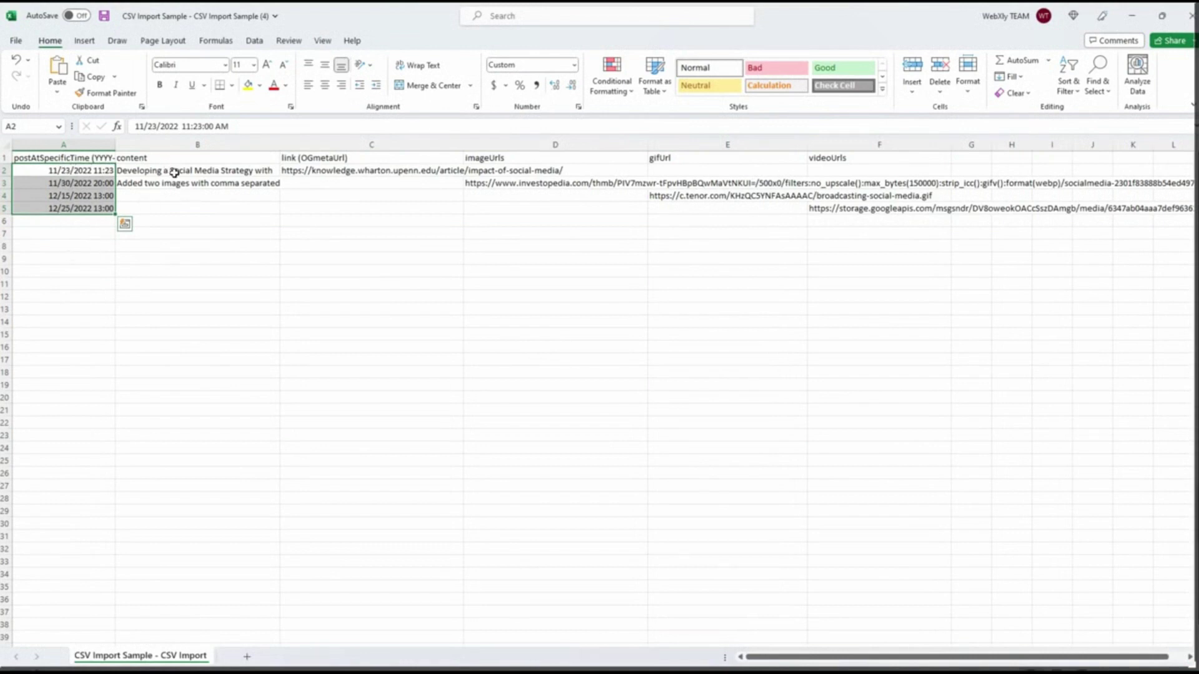
{"action": "left_click_drag", "start_coordinate": [167, 172], "coordinate": [178, 183]}
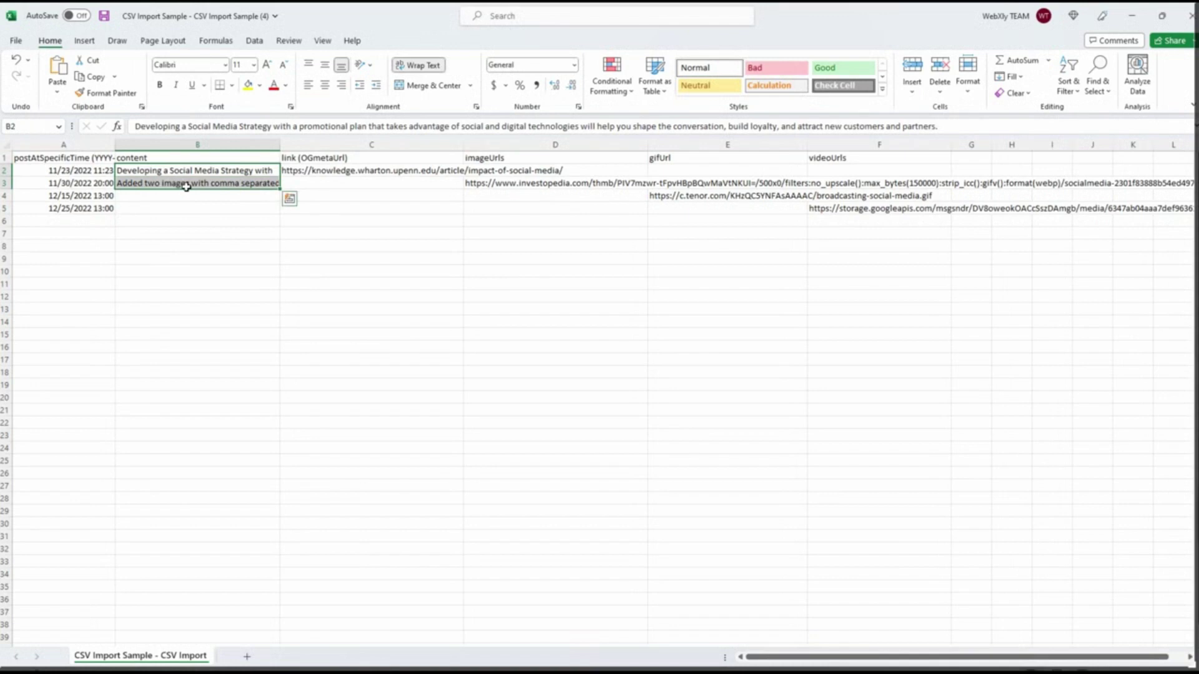
{"action": "left_click", "coordinate": [337, 158]}
{"action": "left_click", "coordinate": [361, 179]}
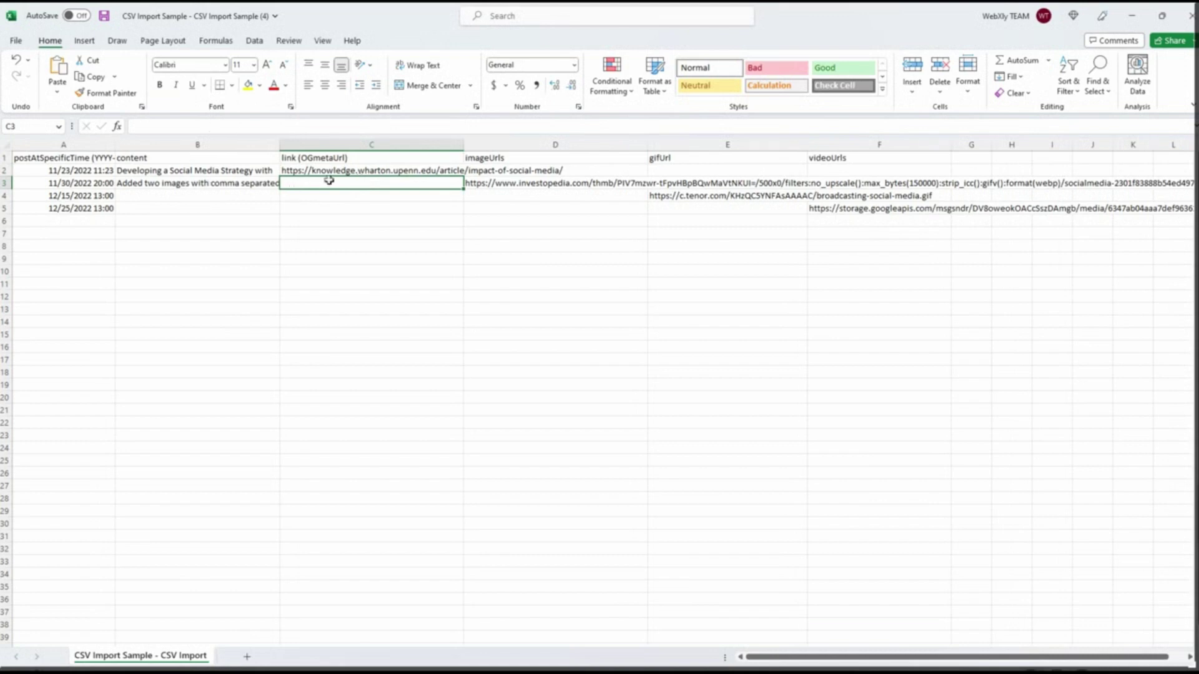
{"action": "left_click", "coordinate": [349, 170]}
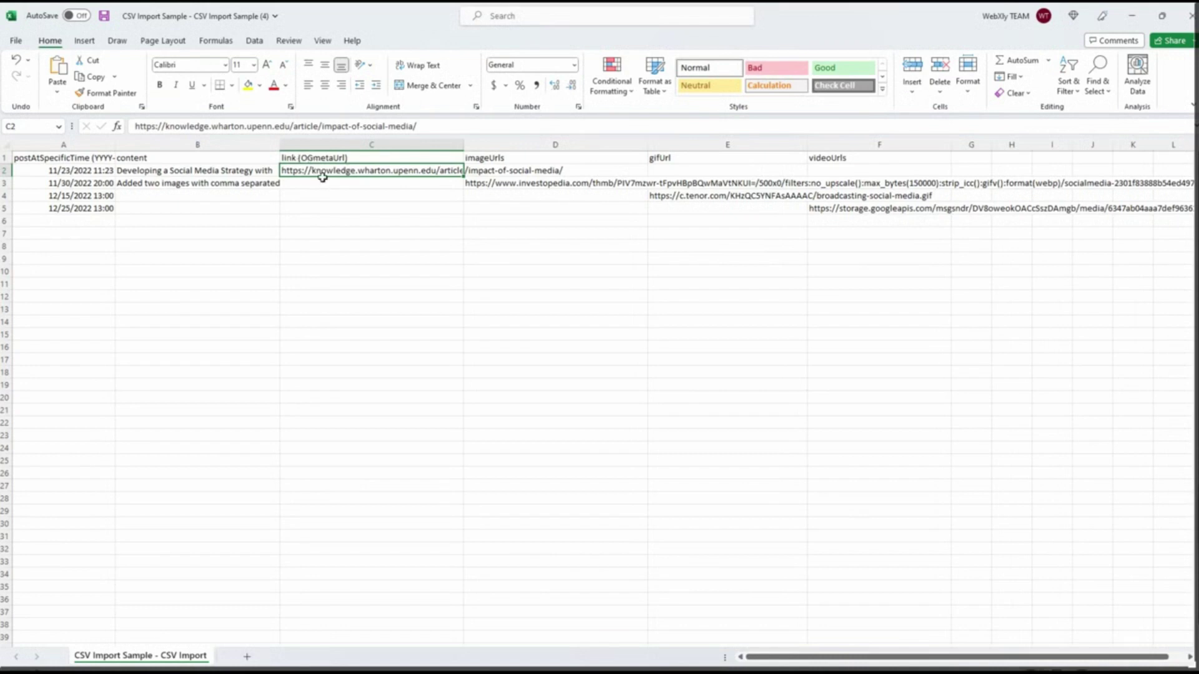
Step: Review the imageUrls, gifUrl and videoUrls columns, including D3's comma-separated image URLs and E4's GIF URL
{"action": "left_click", "coordinate": [515, 161]}
{"action": "left_click_drag", "start_coordinate": [490, 173], "coordinate": [501, 183]}
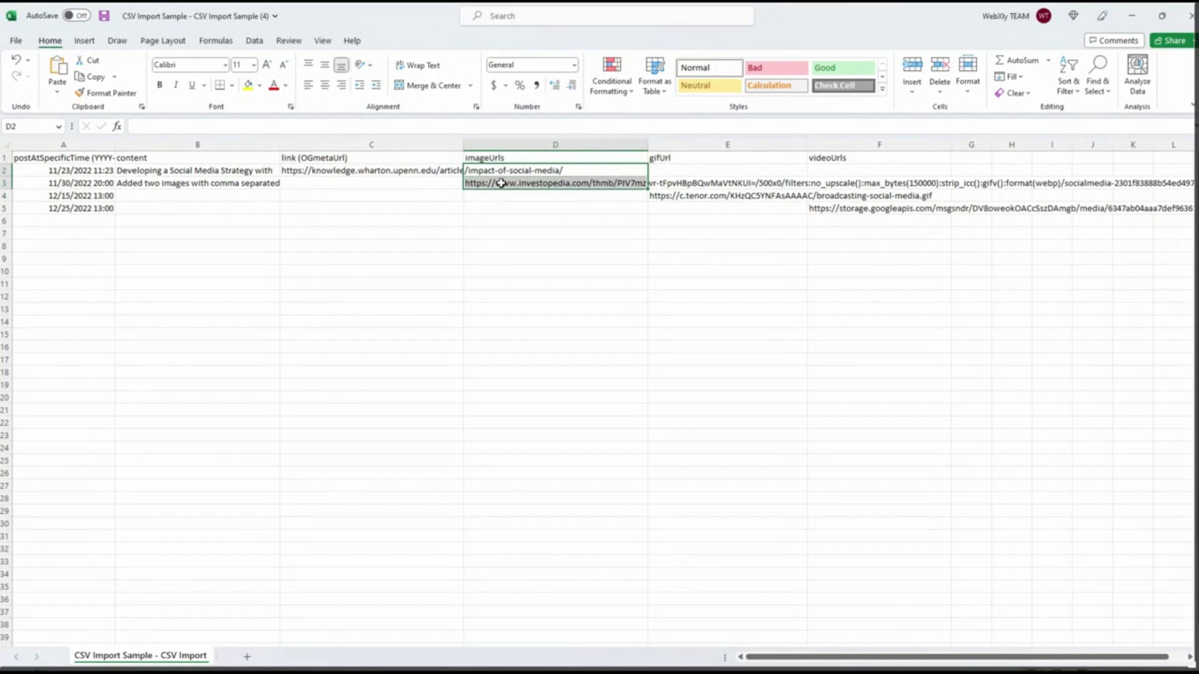
{"action": "left_click", "coordinate": [728, 157]}
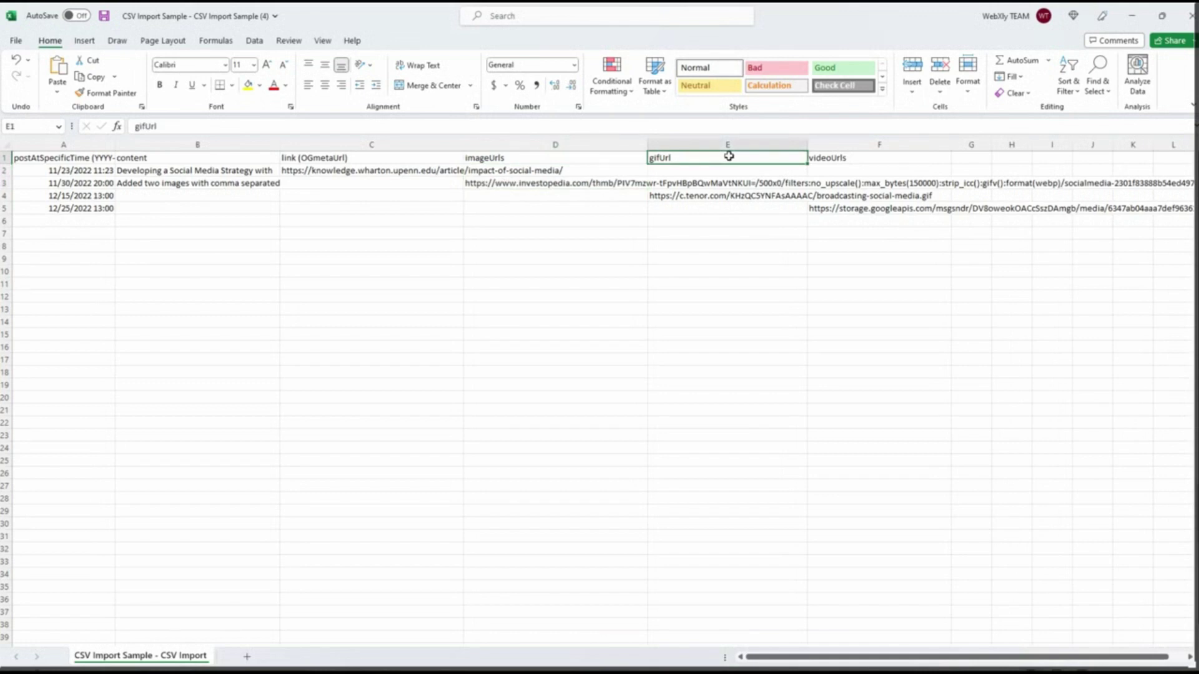
{"action": "left_click", "coordinate": [868, 161]}
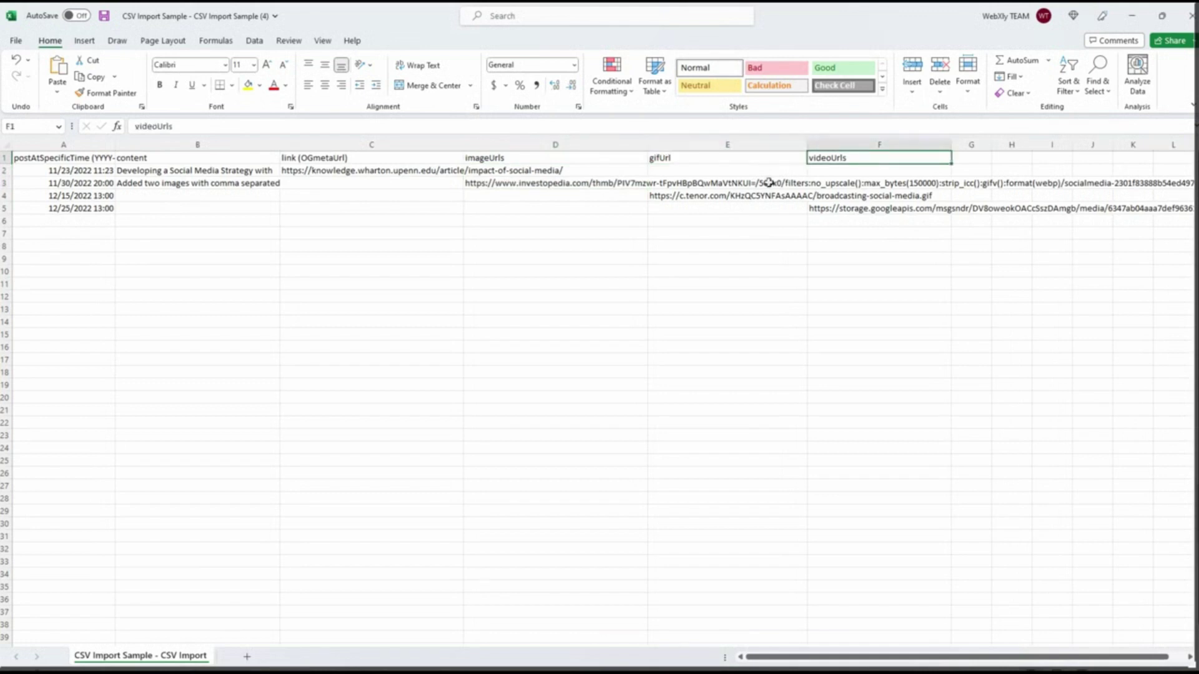
{"action": "left_click", "coordinate": [510, 161]}
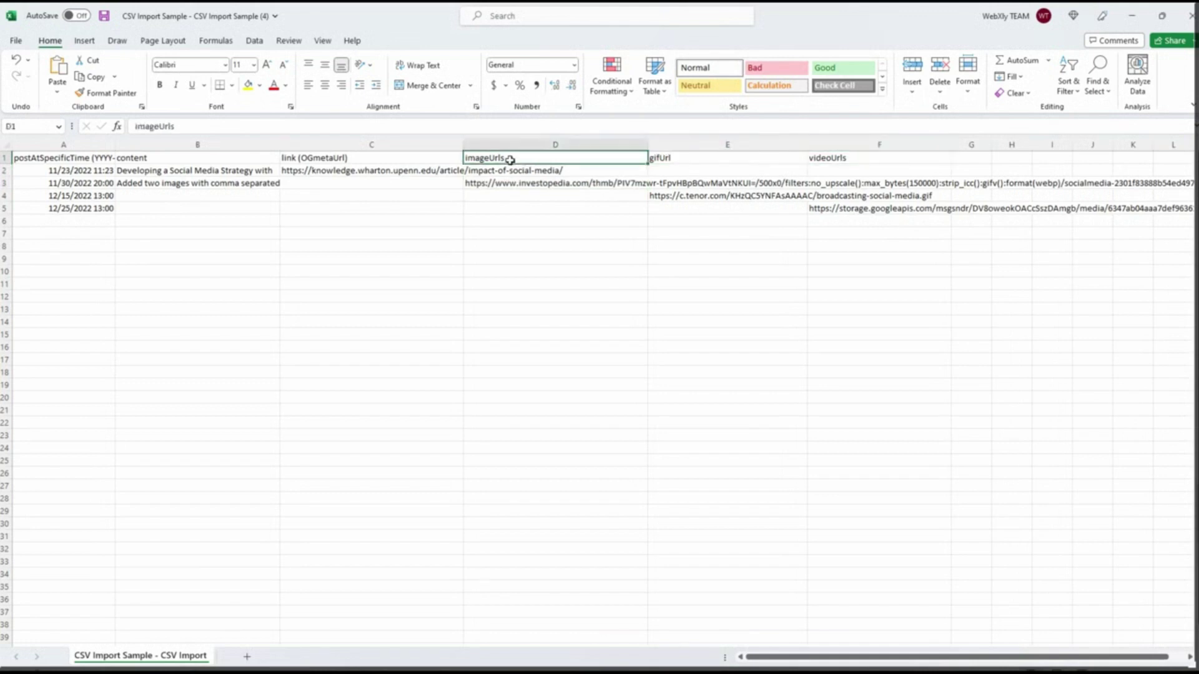
{"action": "left_click", "coordinate": [512, 186]}
{"action": "left_click", "coordinate": [703, 158]}
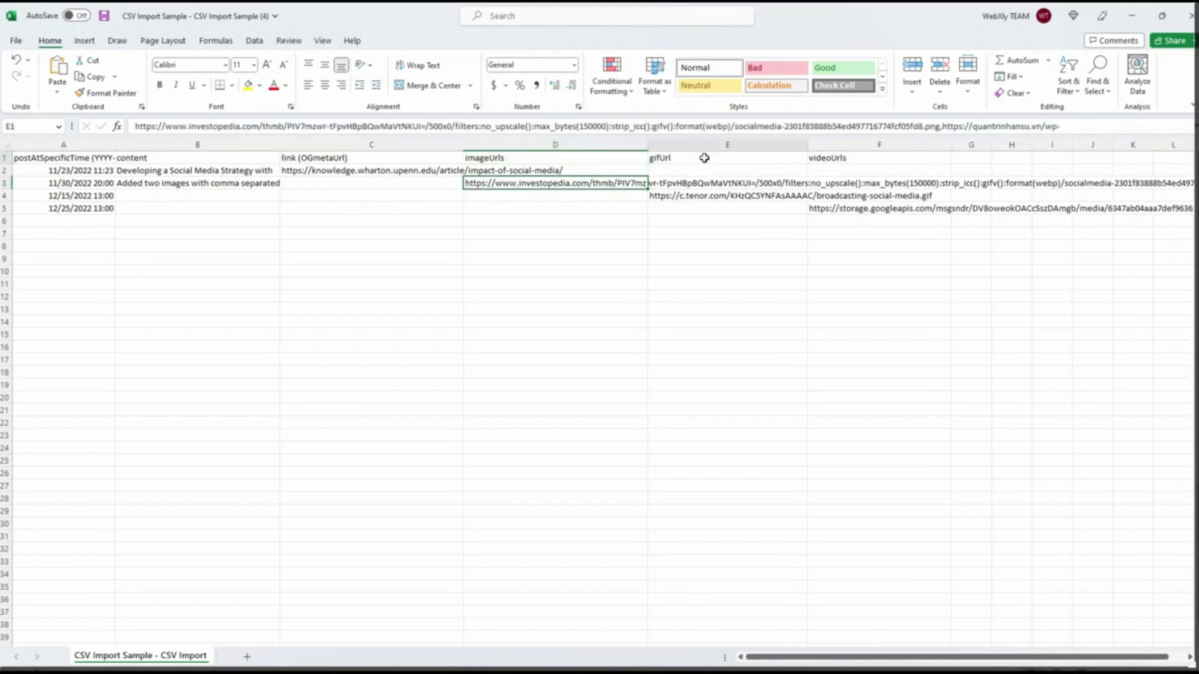
{"action": "left_click", "coordinate": [688, 198]}
{"action": "left_click", "coordinate": [839, 163]}
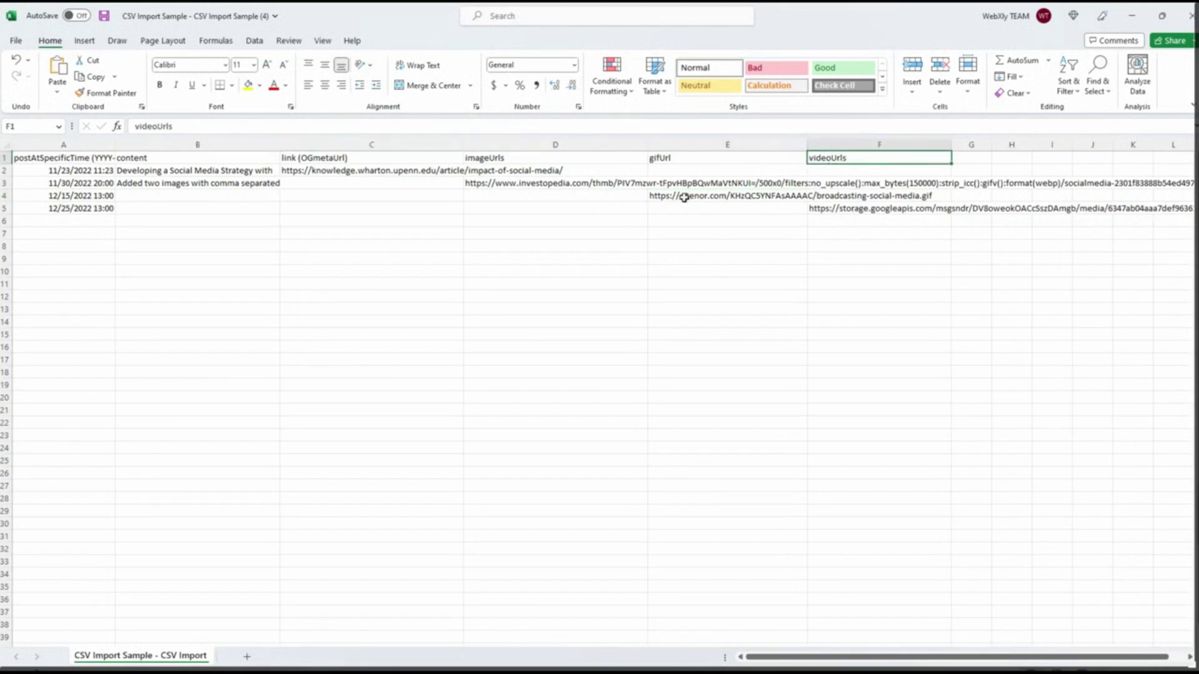
Step: Delete the sample video URLs in column F and the GIF URLs in column E
{"action": "left_click_drag", "start_coordinate": [831, 182], "coordinate": [843, 225]}
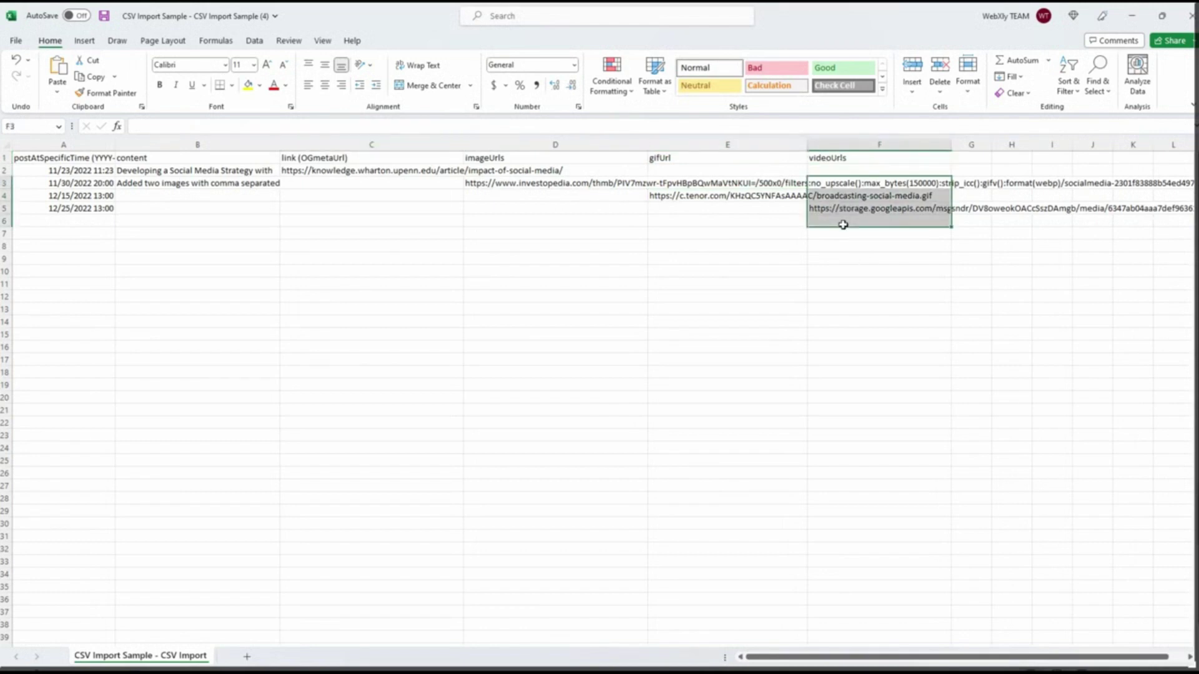
{"action": "key", "text": "Delete"}
{"action": "left_click_drag", "start_coordinate": [729, 187], "coordinate": [729, 202]}
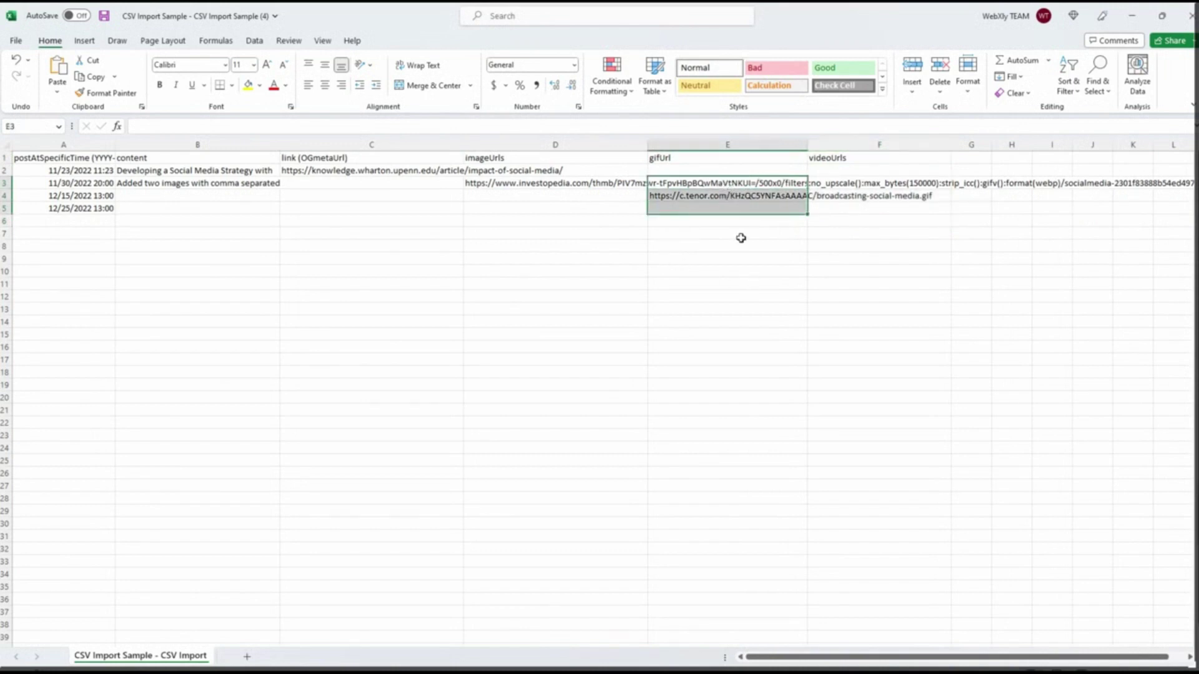
{"action": "left_click", "coordinate": [506, 182]}
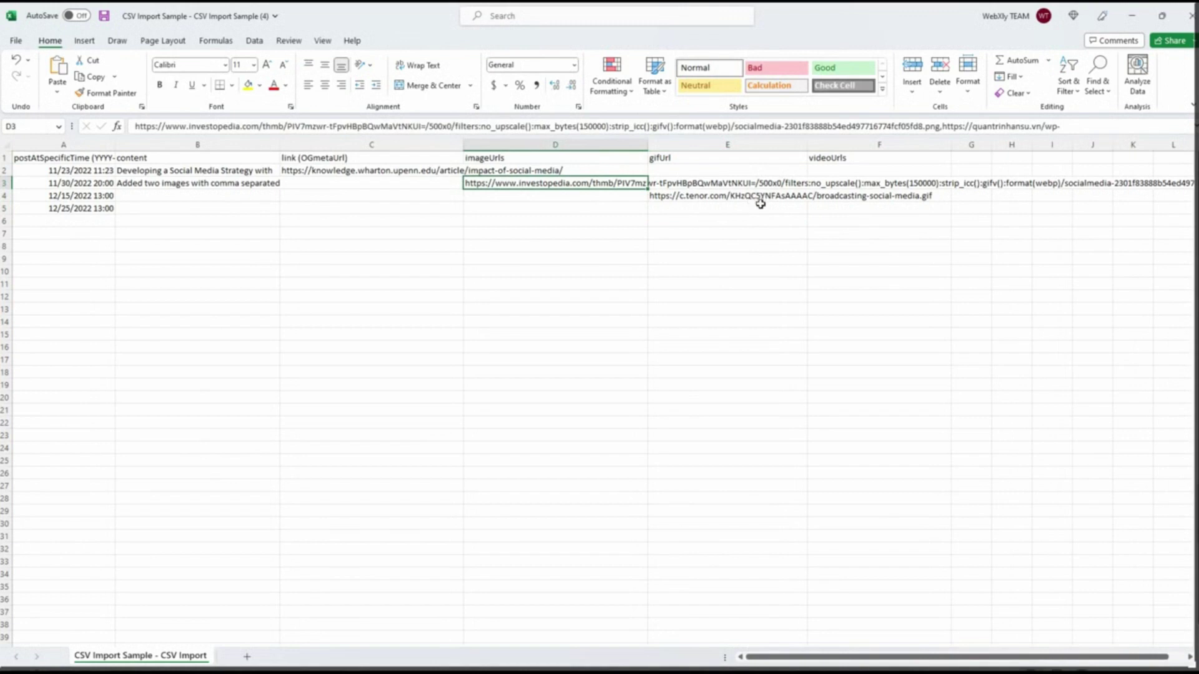
{"action": "left_click_drag", "start_coordinate": [728, 181], "coordinate": [729, 194]}
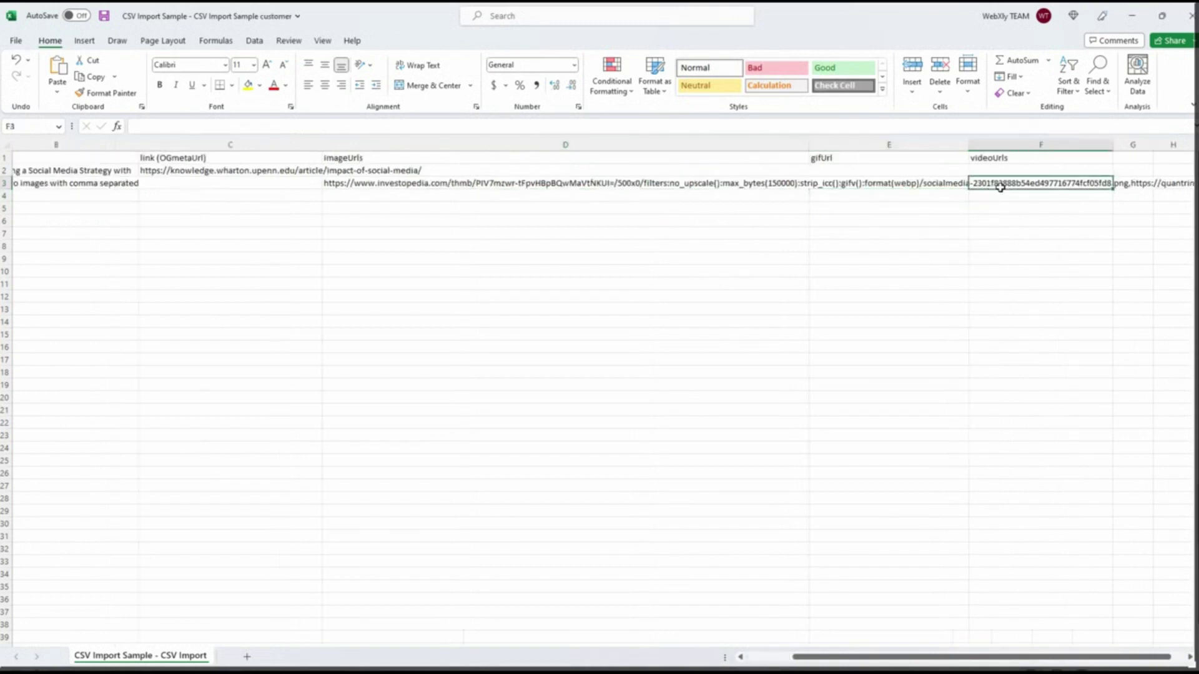
{"action": "mouse_move", "coordinate": [918, 169]}
{"action": "left_mouse_down"}
{"action": "mouse_move", "coordinate": [1130, 335]}
{"action": "mouse_move", "coordinate": [1129, 363]}
{"action": "left_mouse_up"}
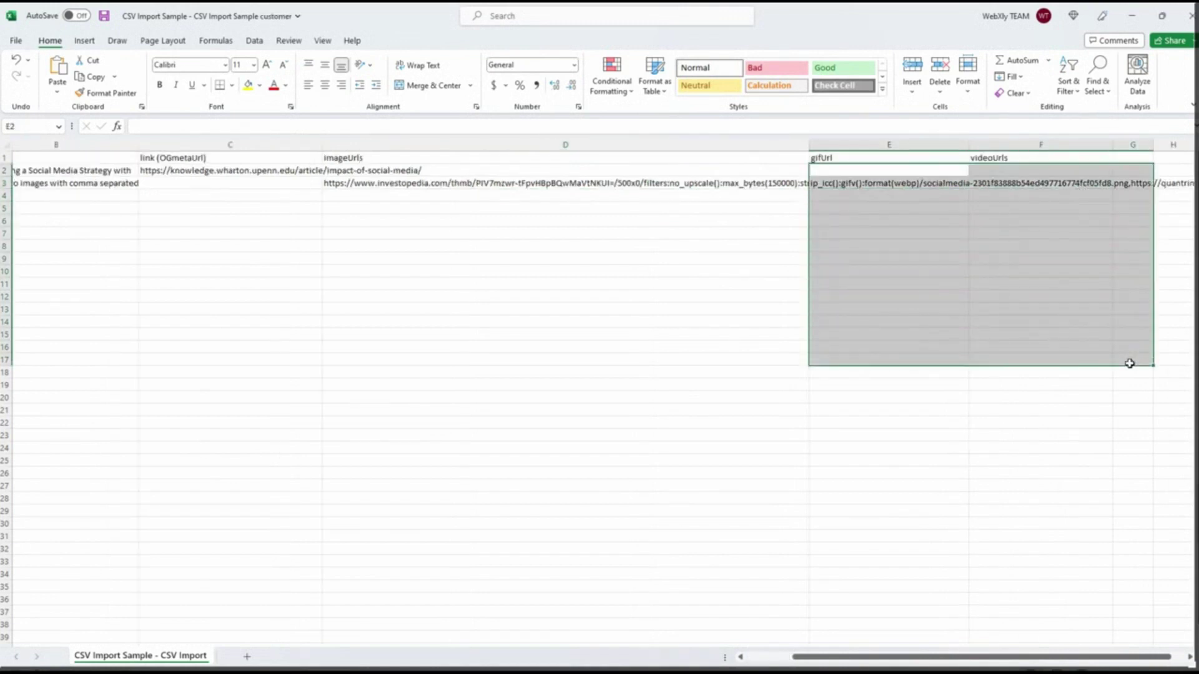
{"action": "left_click", "coordinate": [618, 347]}
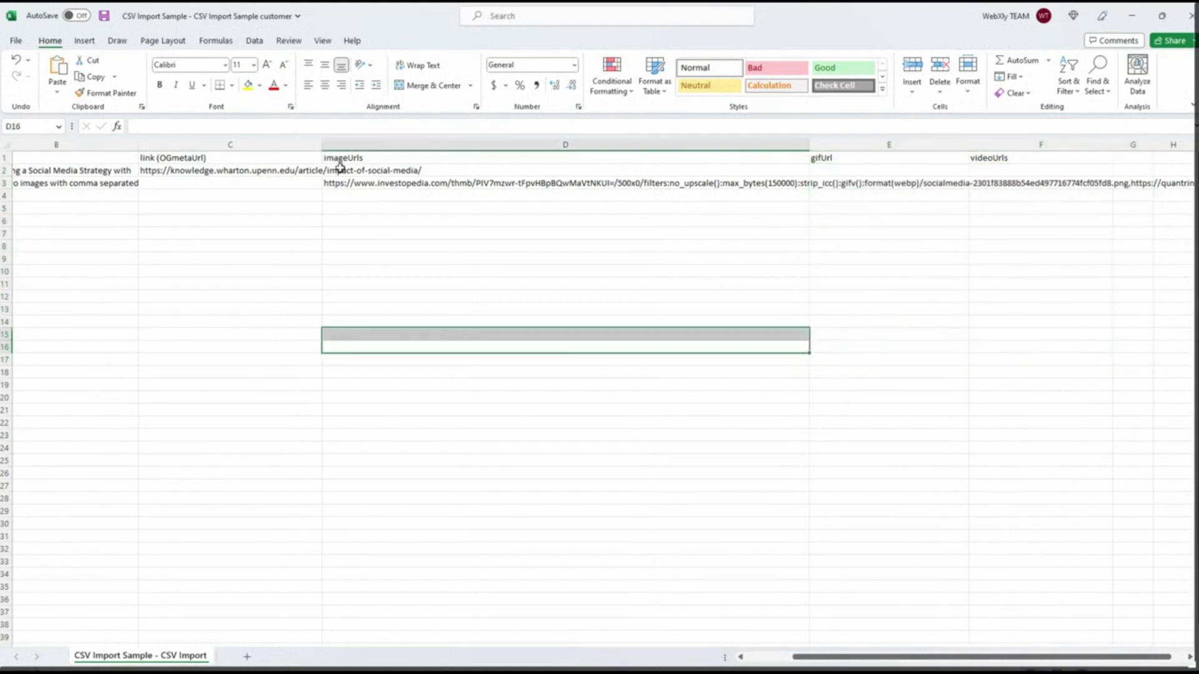
Step: Recheck the image URLs in D2:D3, then review the content, link and imageUrls columns
{"action": "left_click", "coordinate": [379, 169]}
{"action": "left_click", "coordinate": [388, 181]}
{"action": "left_click_drag", "start_coordinate": [924, 657], "coordinate": [877, 659]}
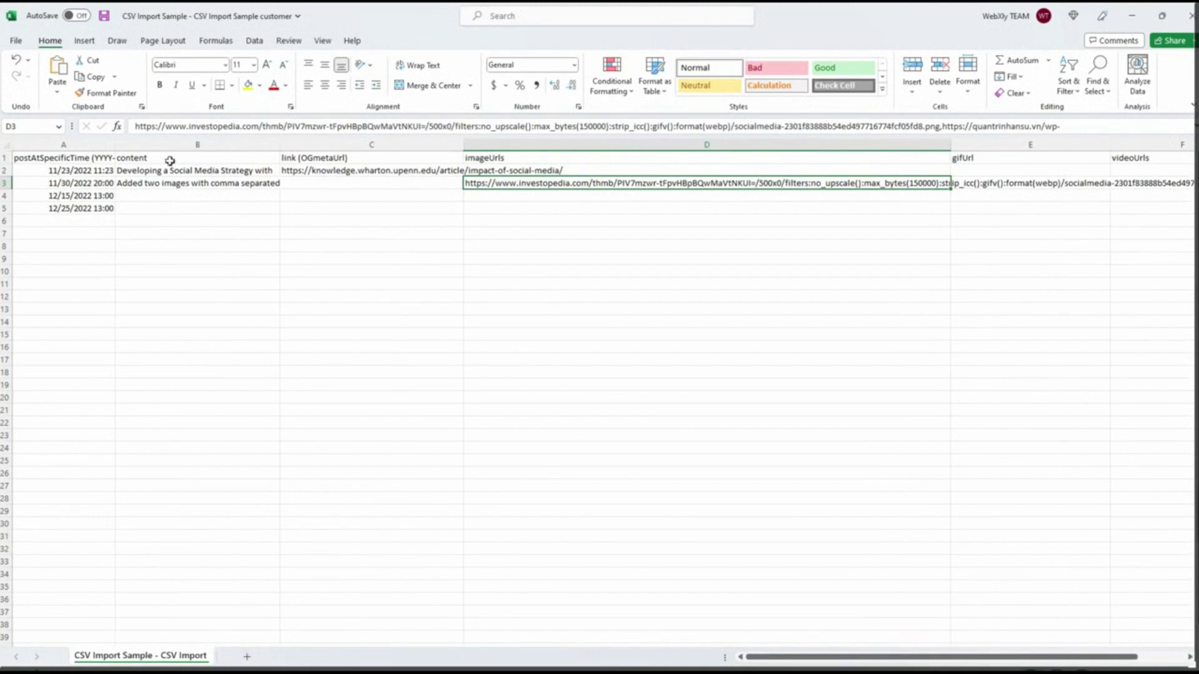
{"action": "left_click_drag", "start_coordinate": [166, 158], "coordinate": [171, 195]}
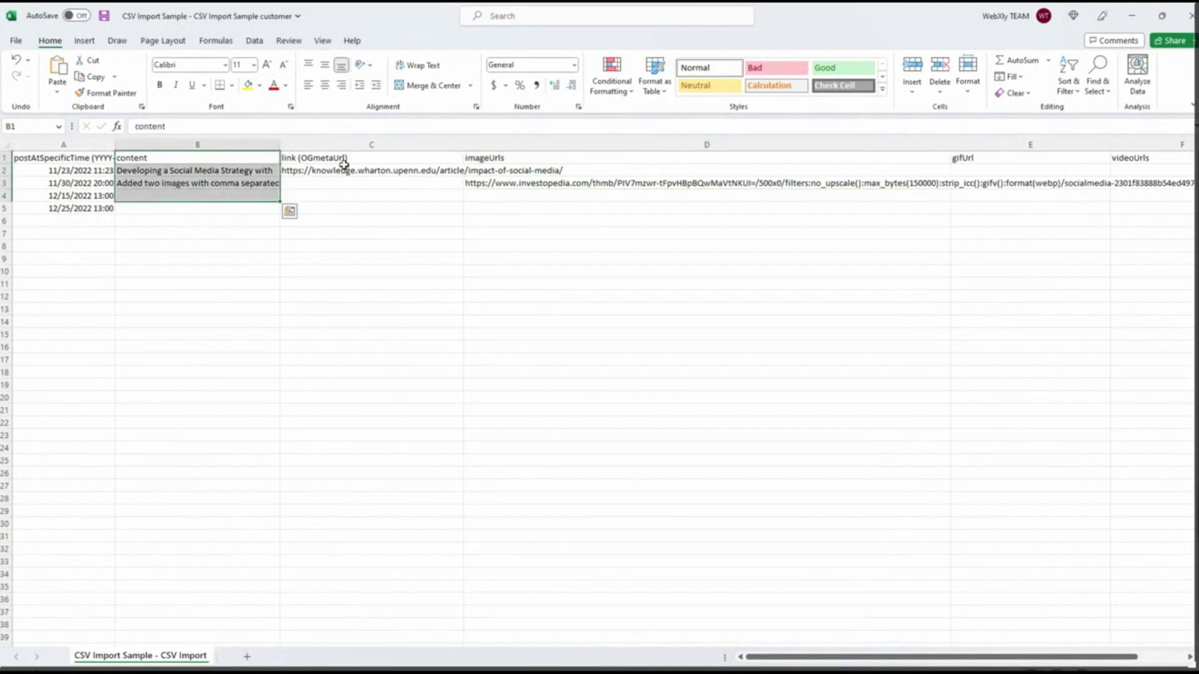
{"action": "left_click_drag", "start_coordinate": [344, 170], "coordinate": [349, 202]}
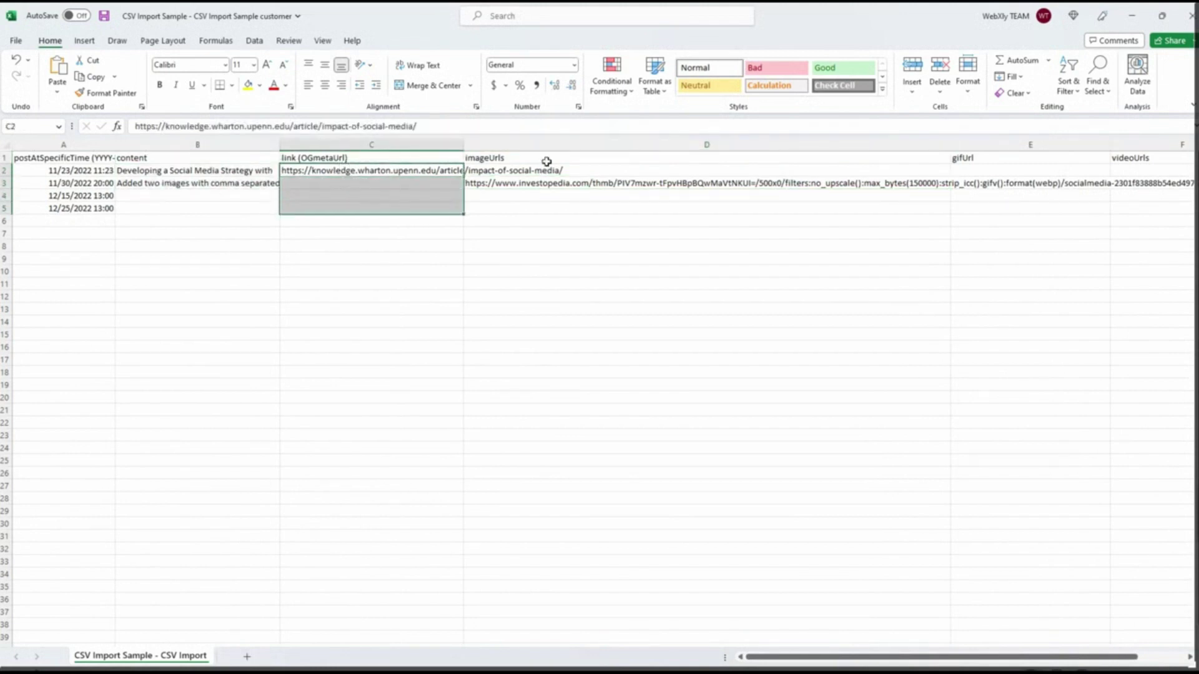
{"action": "left_click_drag", "start_coordinate": [548, 161], "coordinate": [550, 209]}
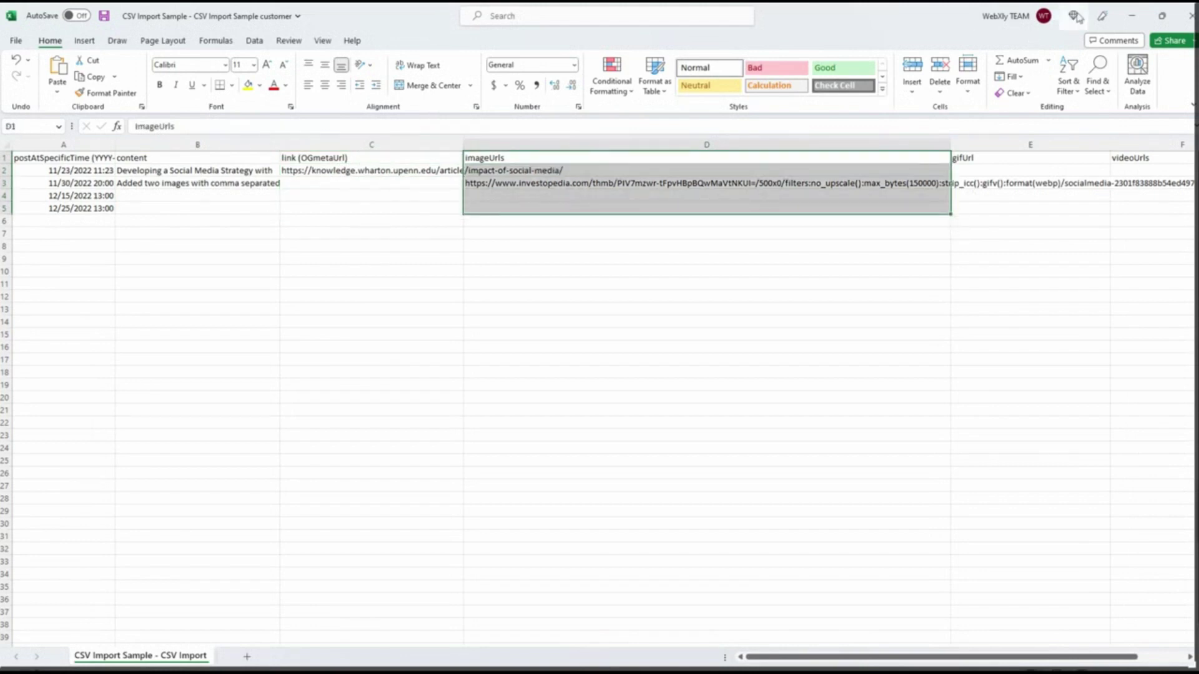
{"action": "left_click", "coordinate": [1129, 24]}
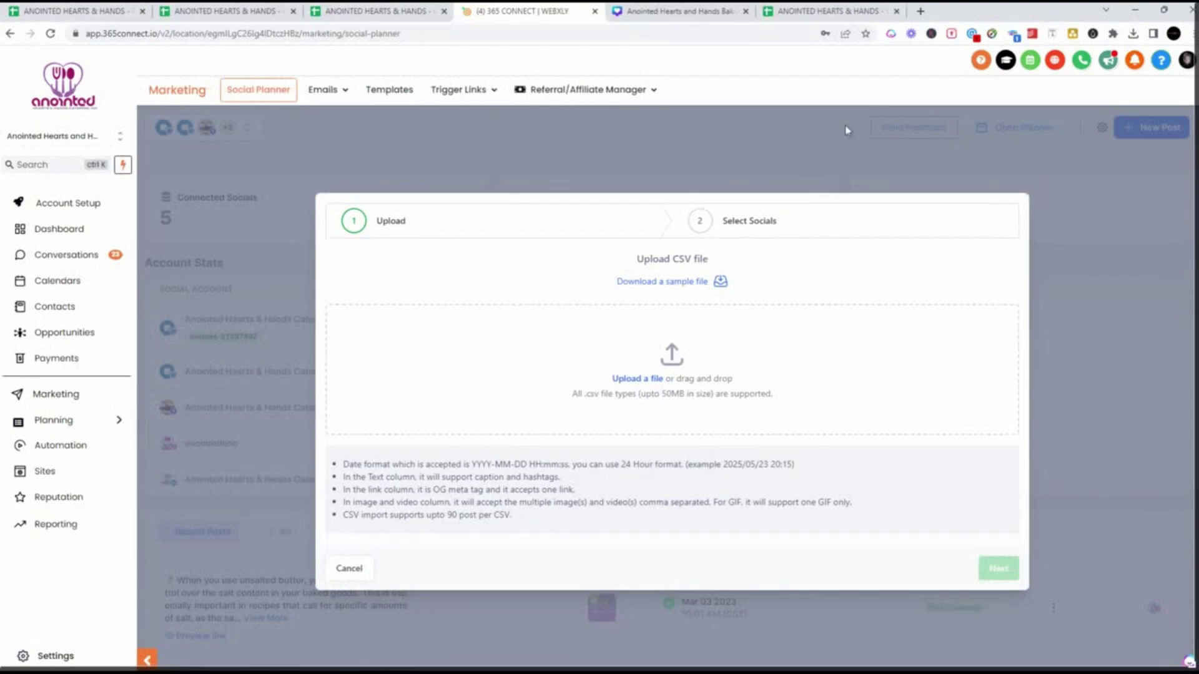
{"action": "left_click", "coordinate": [797, 17]}
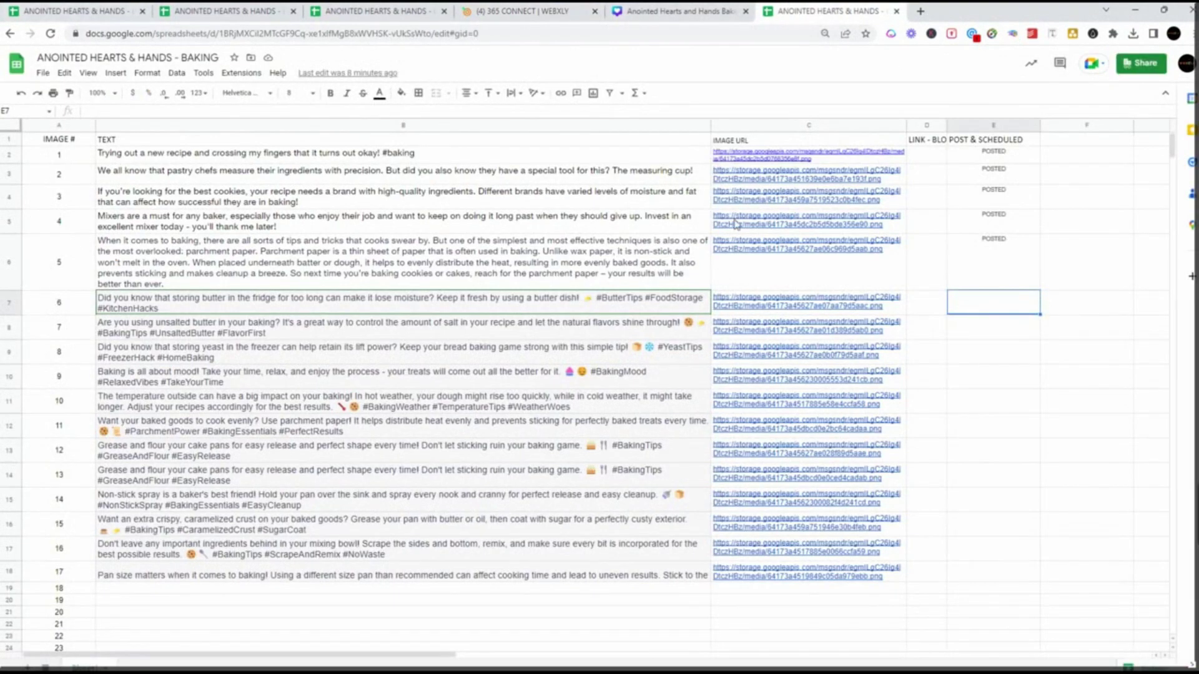
{"action": "mouse_move", "coordinate": [735, 223]}
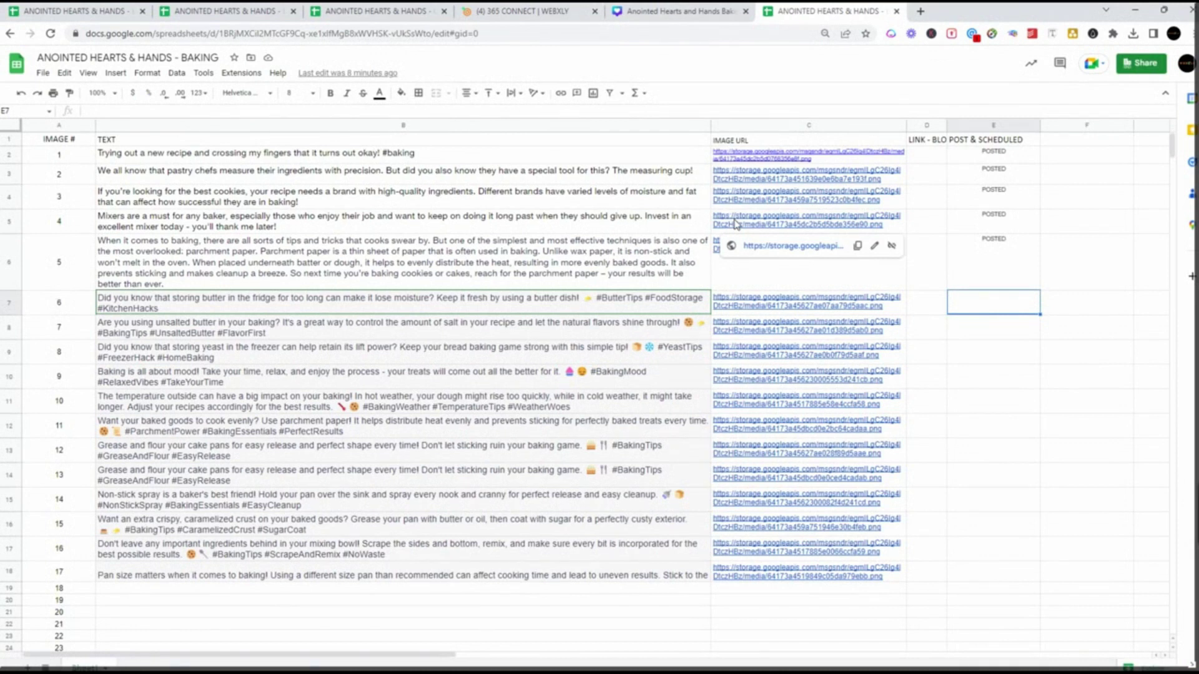
{"action": "scroll", "coordinate": [75, 599], "scroll_direction": "down", "scroll_amount": 8}
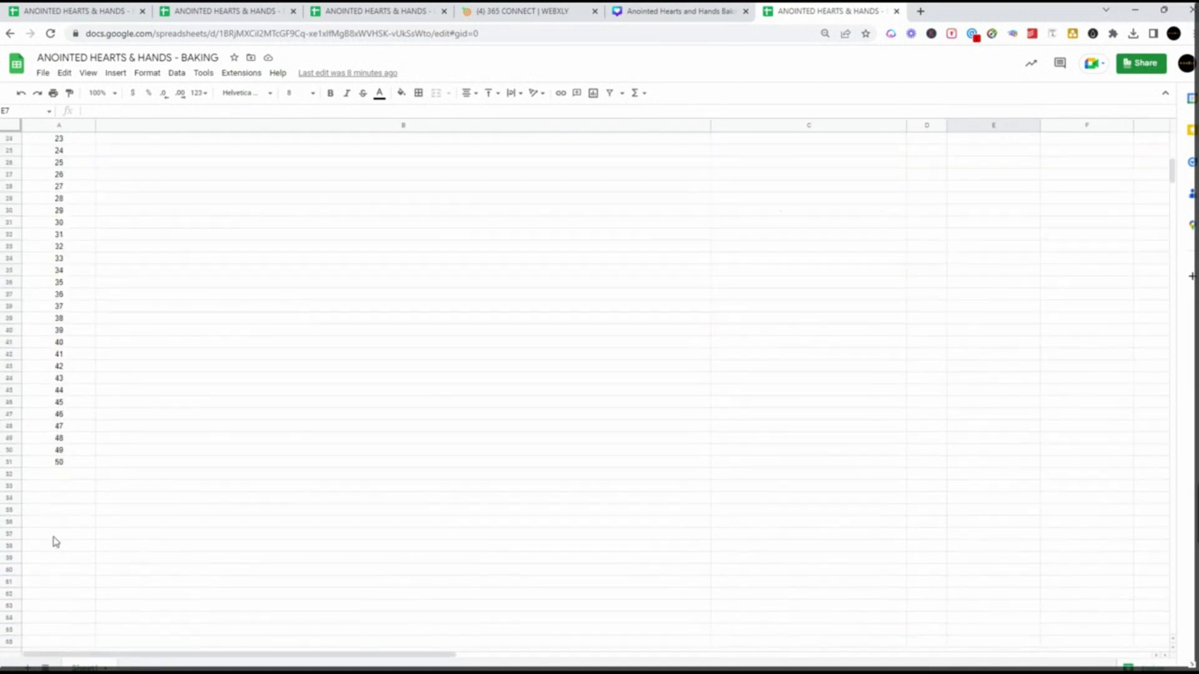
{"action": "scroll", "coordinate": [298, 405], "scroll_direction": "up", "scroll_amount": 4}
{"action": "scroll", "coordinate": [298, 405], "scroll_direction": "up", "scroll_amount": 2}
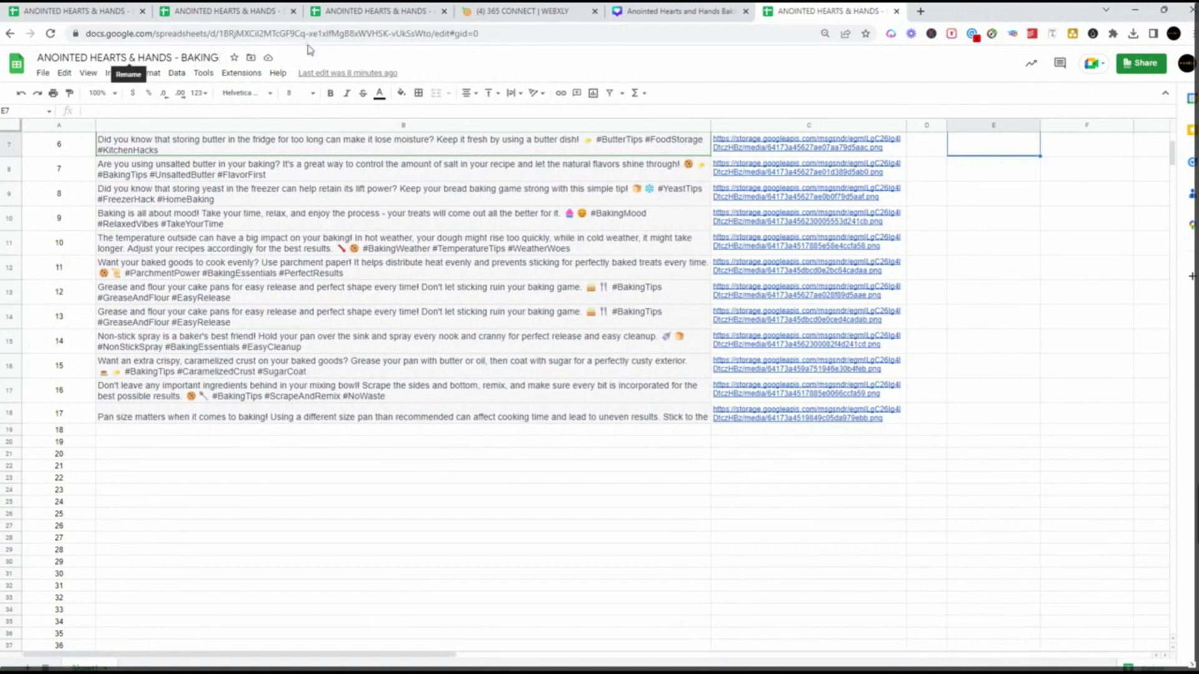
{"action": "left_click", "coordinate": [240, 16]}
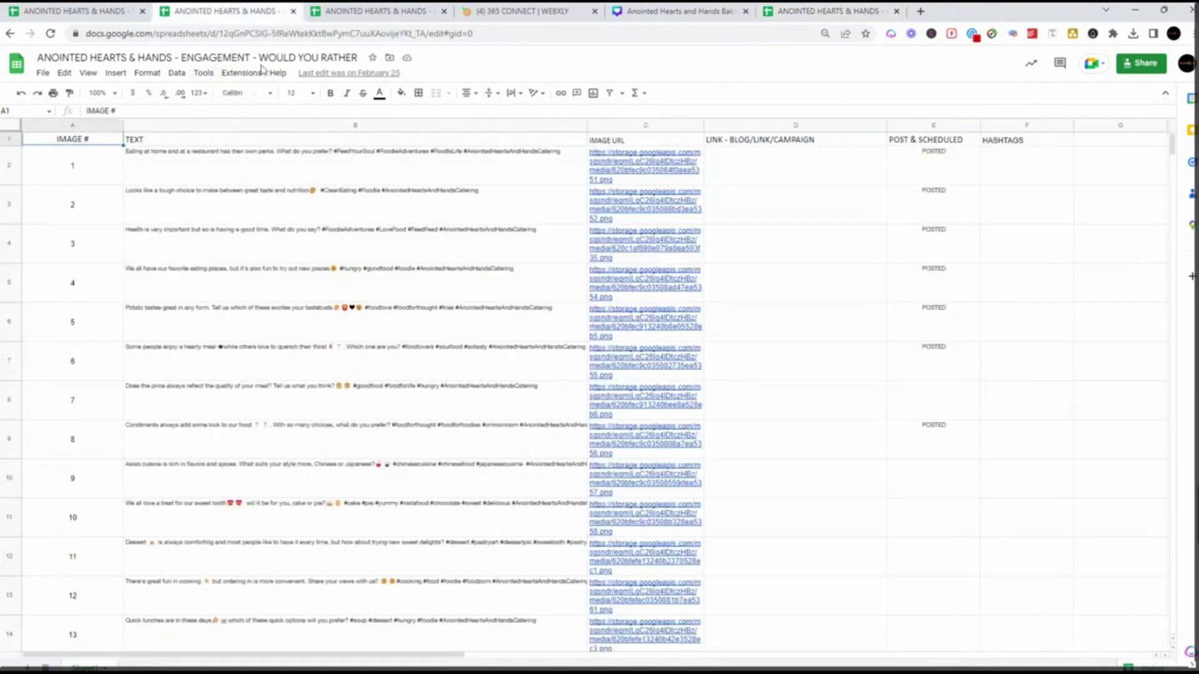
{"action": "left_click", "coordinate": [368, 11]}
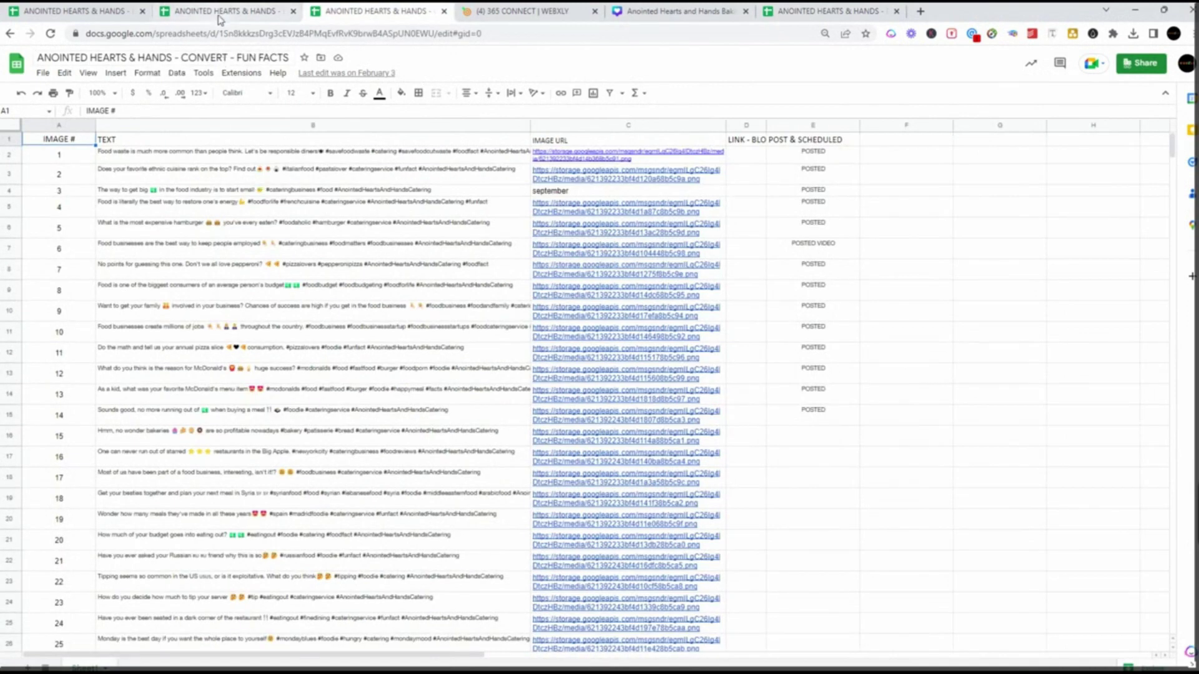
{"action": "key", "text": "ctrl+9"}
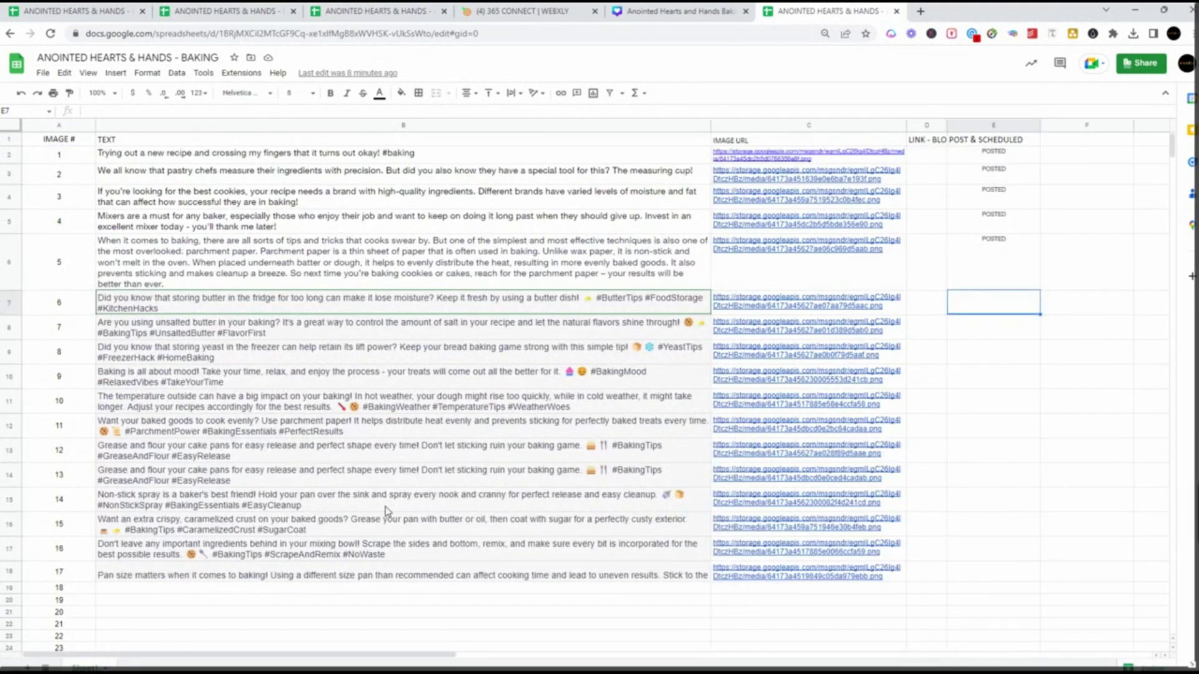
{"action": "left_click", "coordinate": [72, 144]}
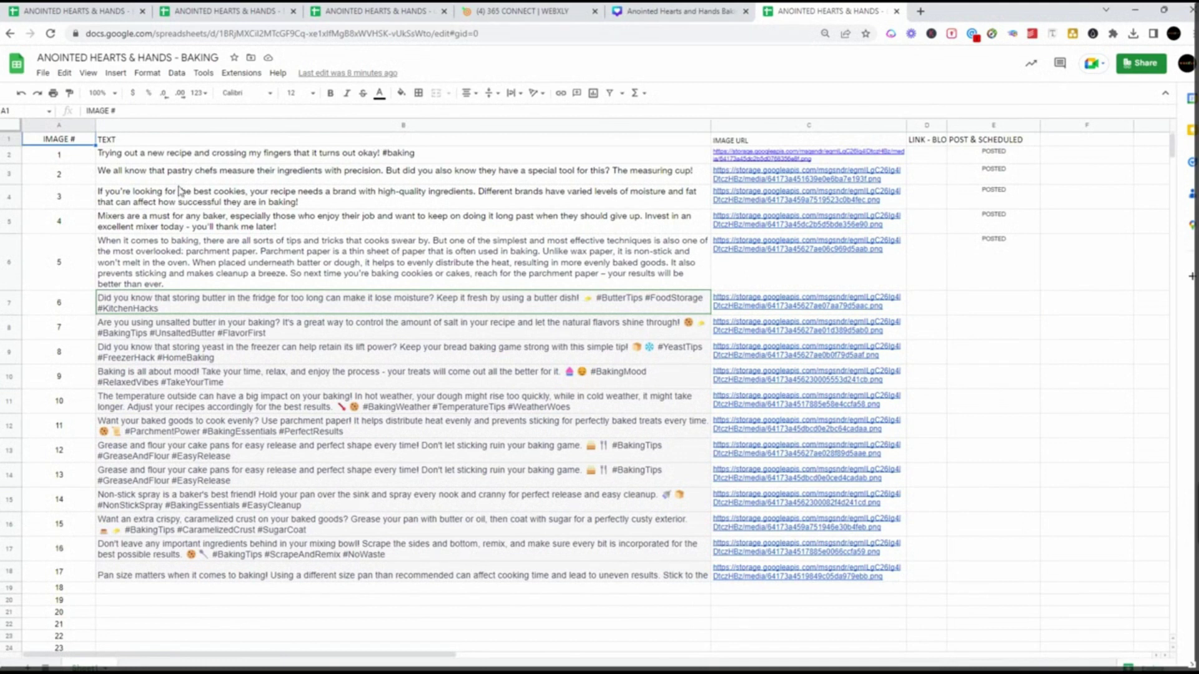
{"action": "left_click", "coordinate": [137, 157]}
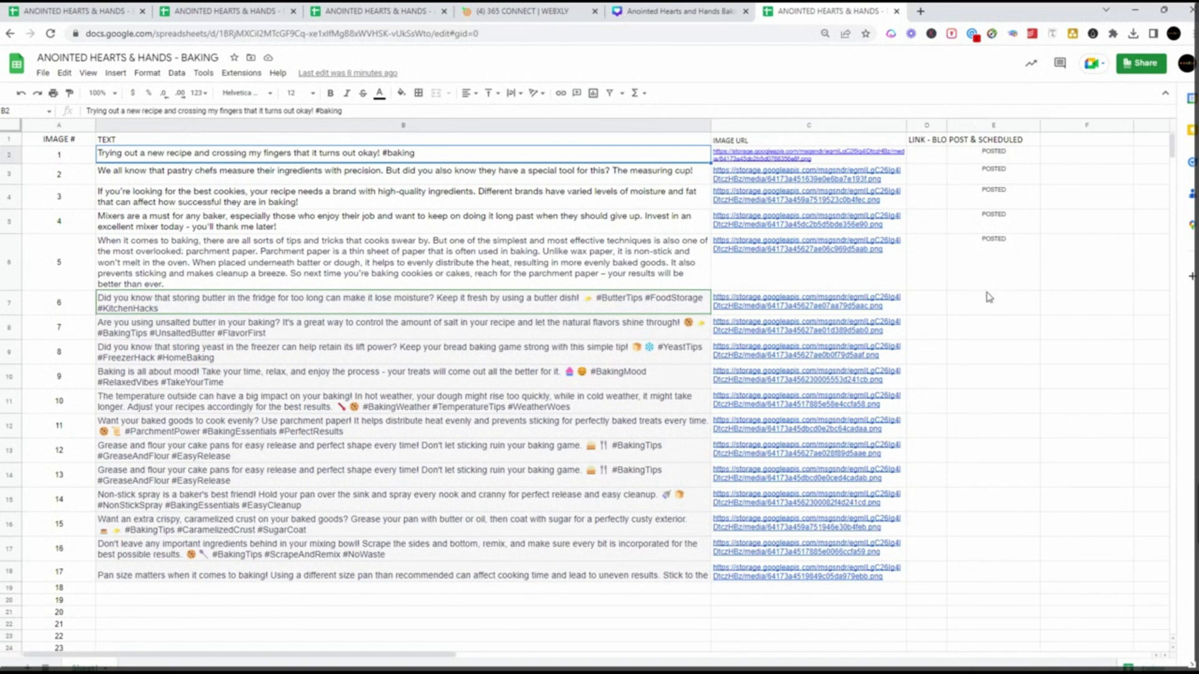
{"action": "mouse_move", "coordinate": [743, 399]}
{"action": "left_click", "coordinate": [1002, 327]}
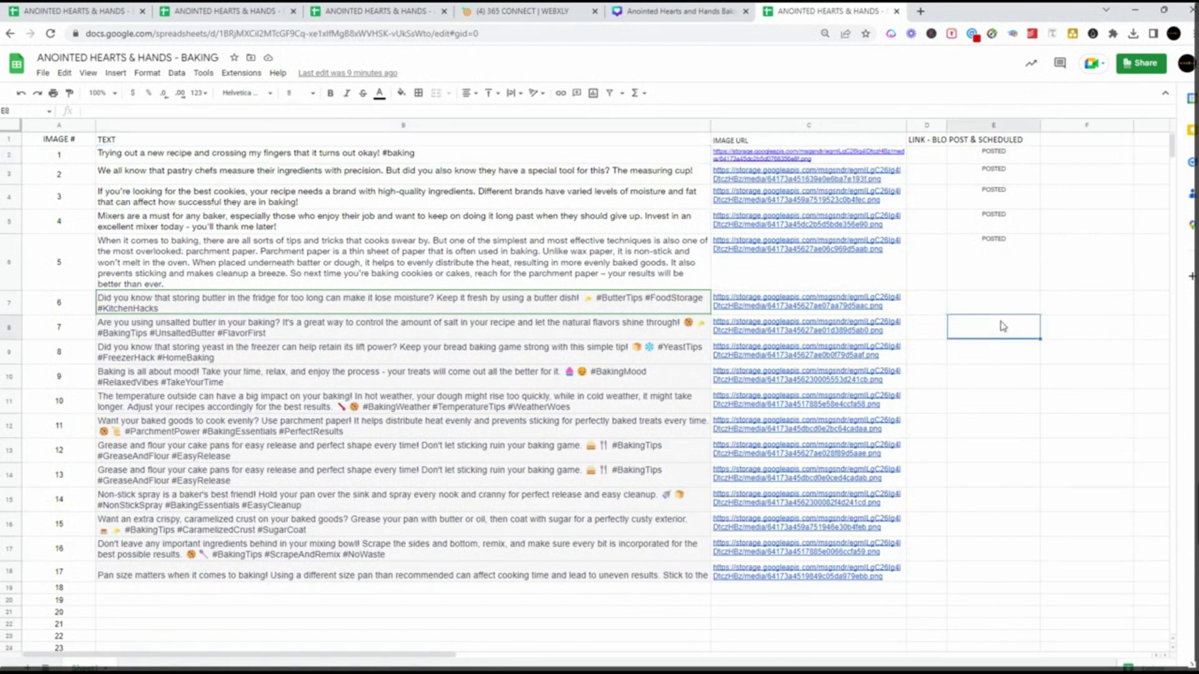
Step: Open the CSV Import Sample from the Excel taskbar preview, check its columns, then minimize it
{"action": "left_click", "coordinate": [1163, 10]}
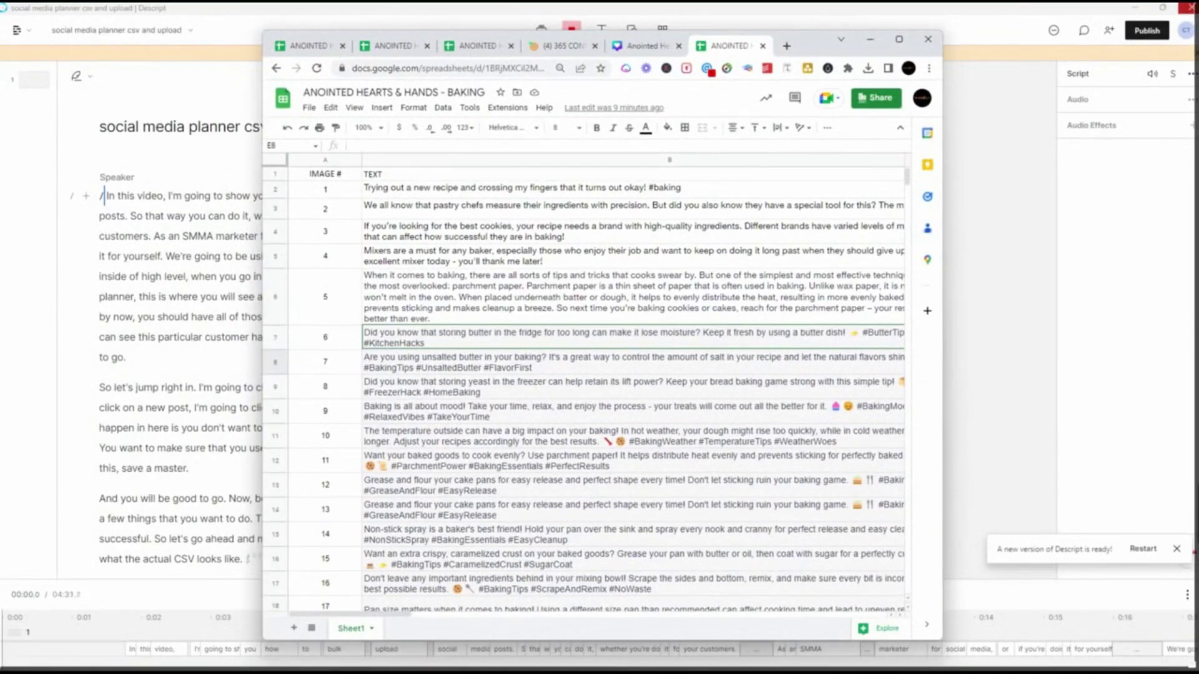
{"action": "left_click", "coordinate": [1135, 9]}
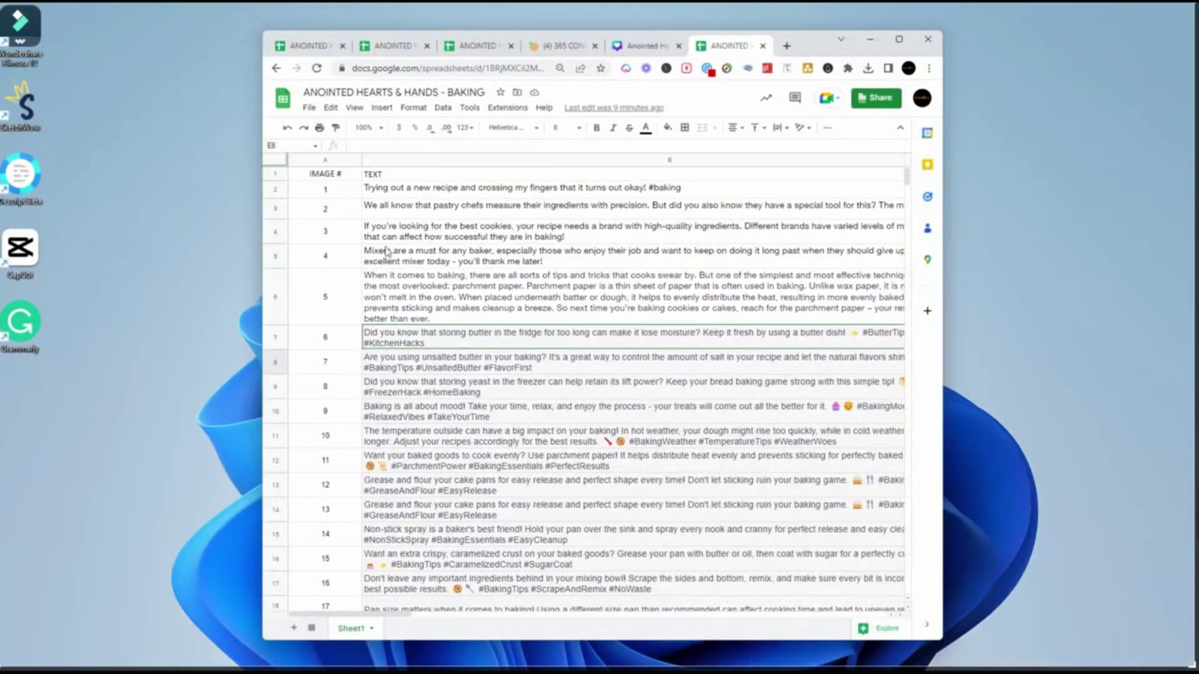
{"action": "mouse_move", "coordinate": [323, 663]}
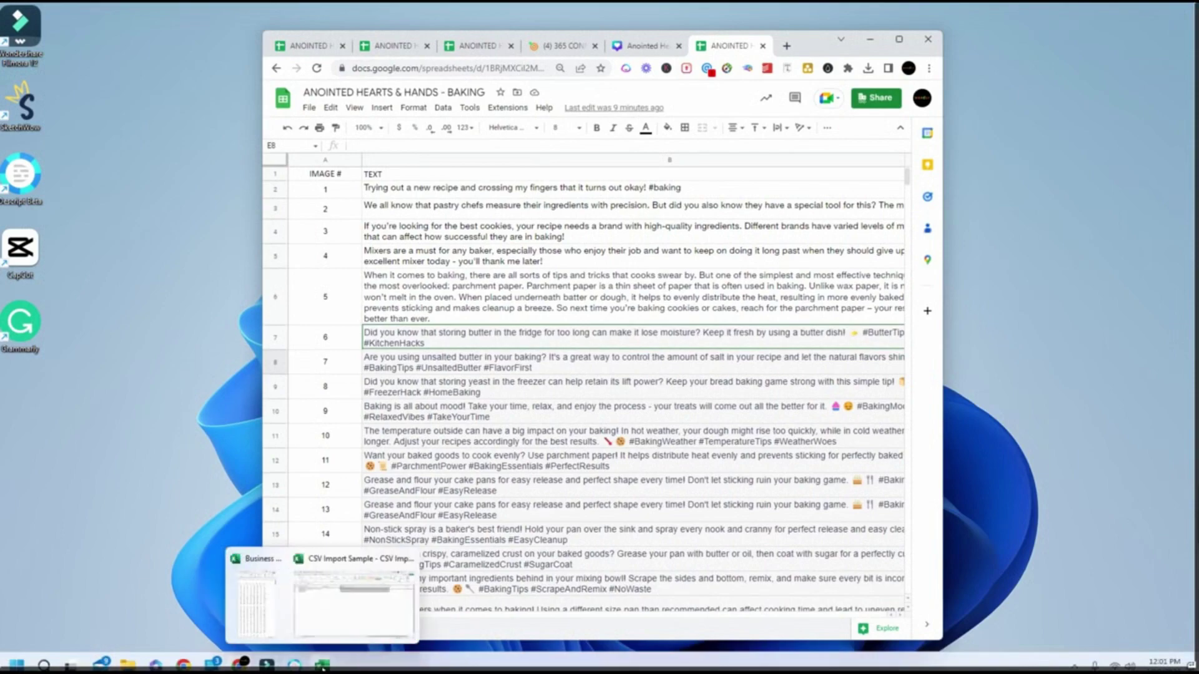
{"action": "left_click", "coordinate": [348, 626]}
{"action": "double_click", "coordinate": [550, 10]}
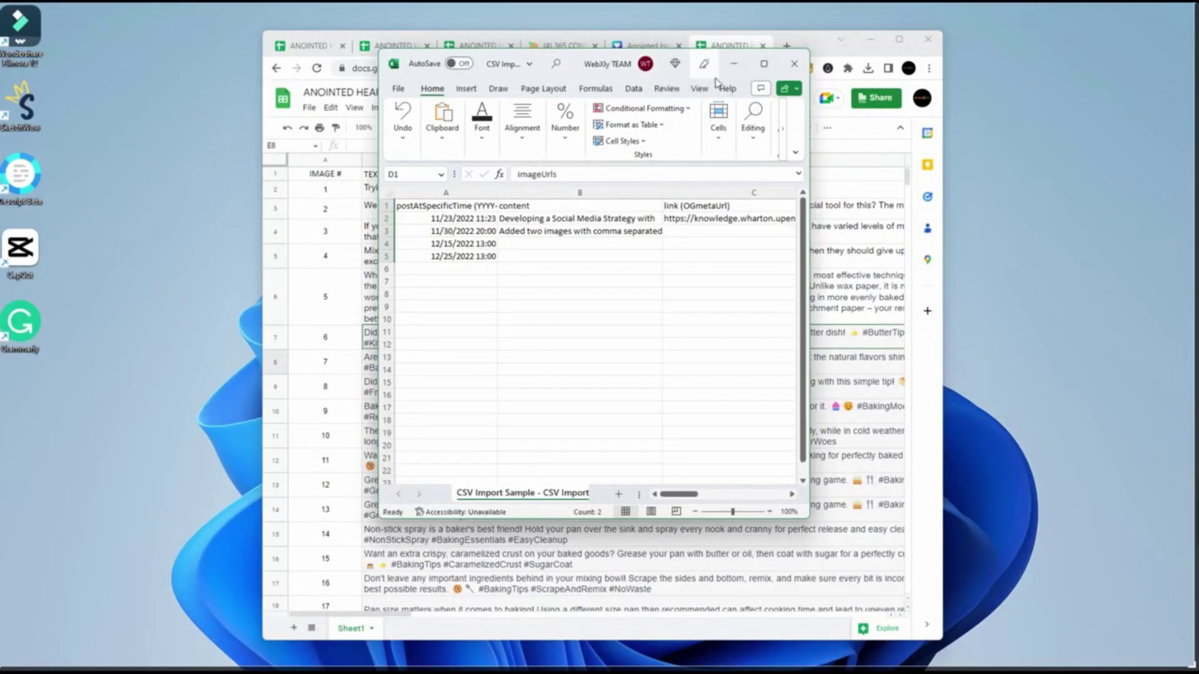
{"action": "left_click", "coordinate": [736, 67]}
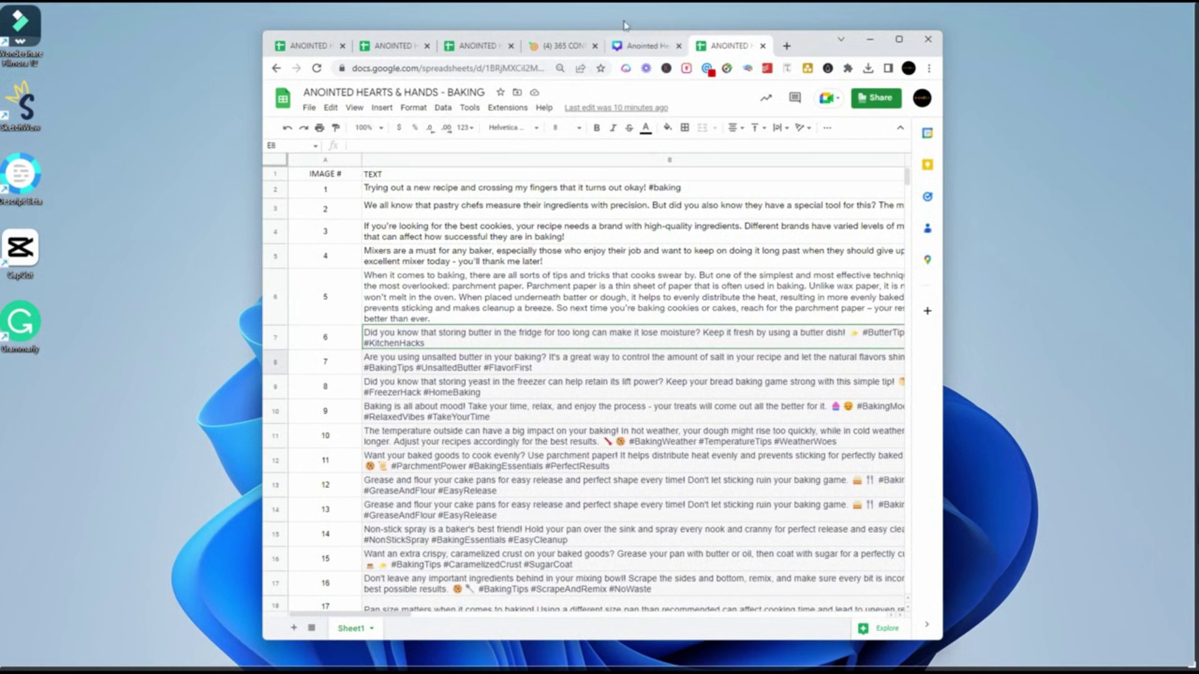
{"action": "double_click", "coordinate": [558, 53]}
Step: Open the media library from Settings > Media and navigate into 365 SOCIAL › BAKING
{"action": "left_click", "coordinate": [46, 660]}
{"action": "scroll", "coordinate": [59, 562], "scroll_direction": "down", "scroll_amount": 2}
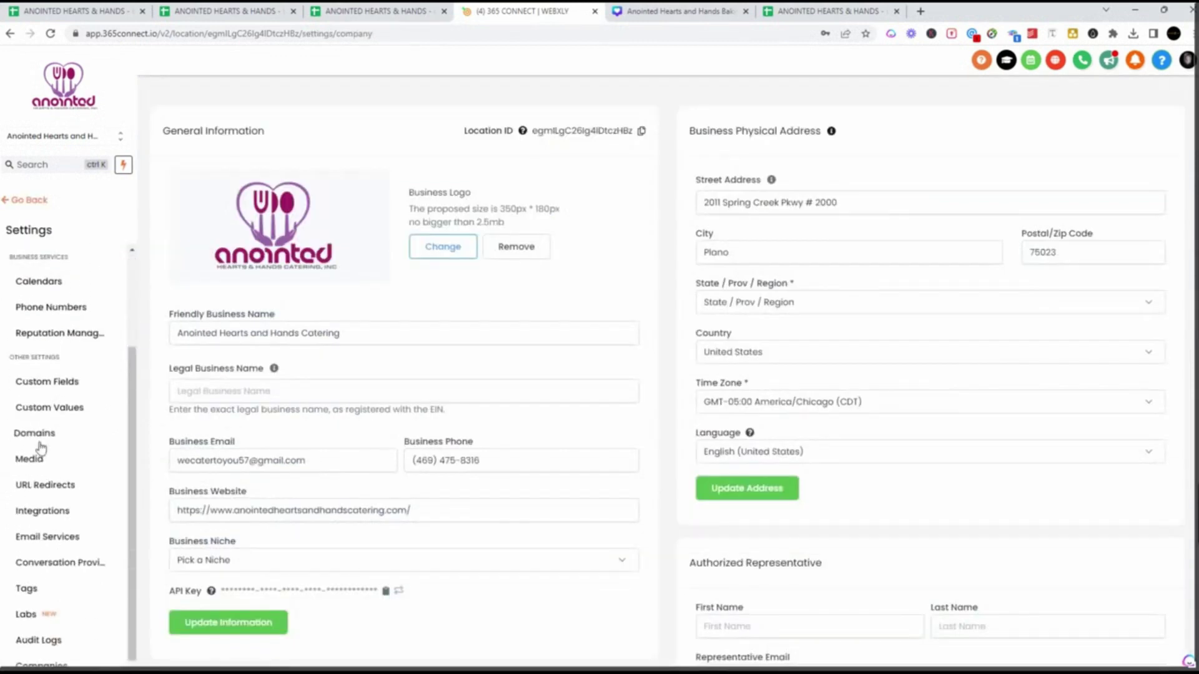
{"action": "left_click", "coordinate": [30, 459]}
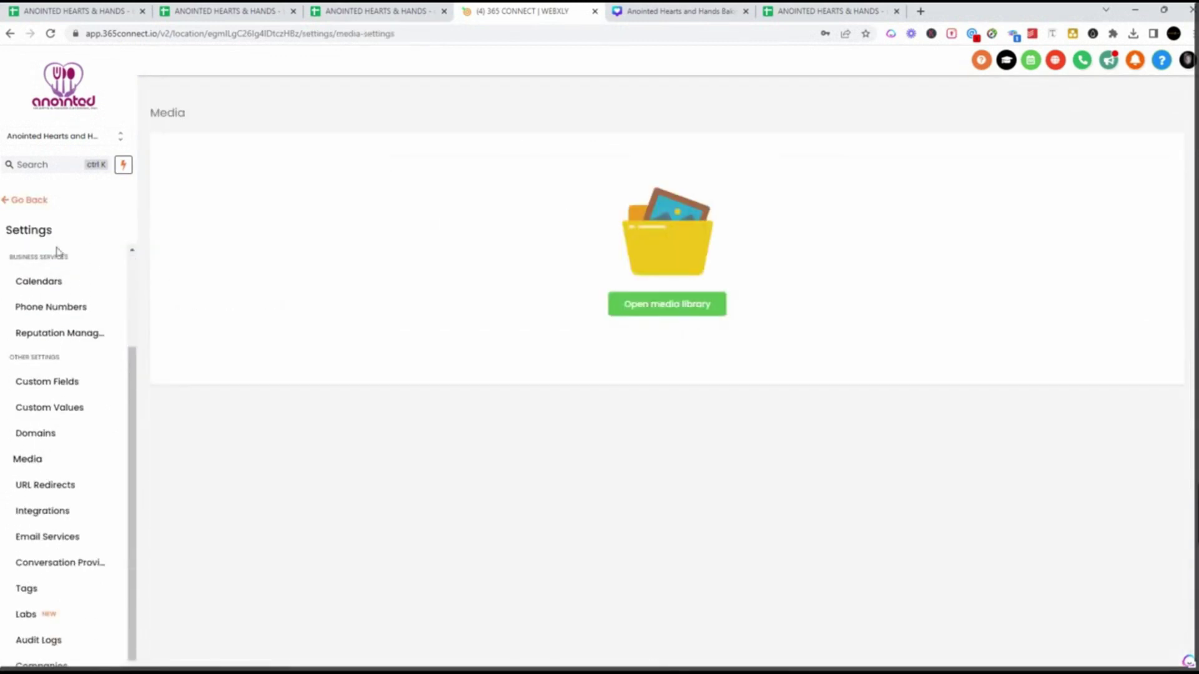
{"action": "left_click", "coordinate": [696, 310]}
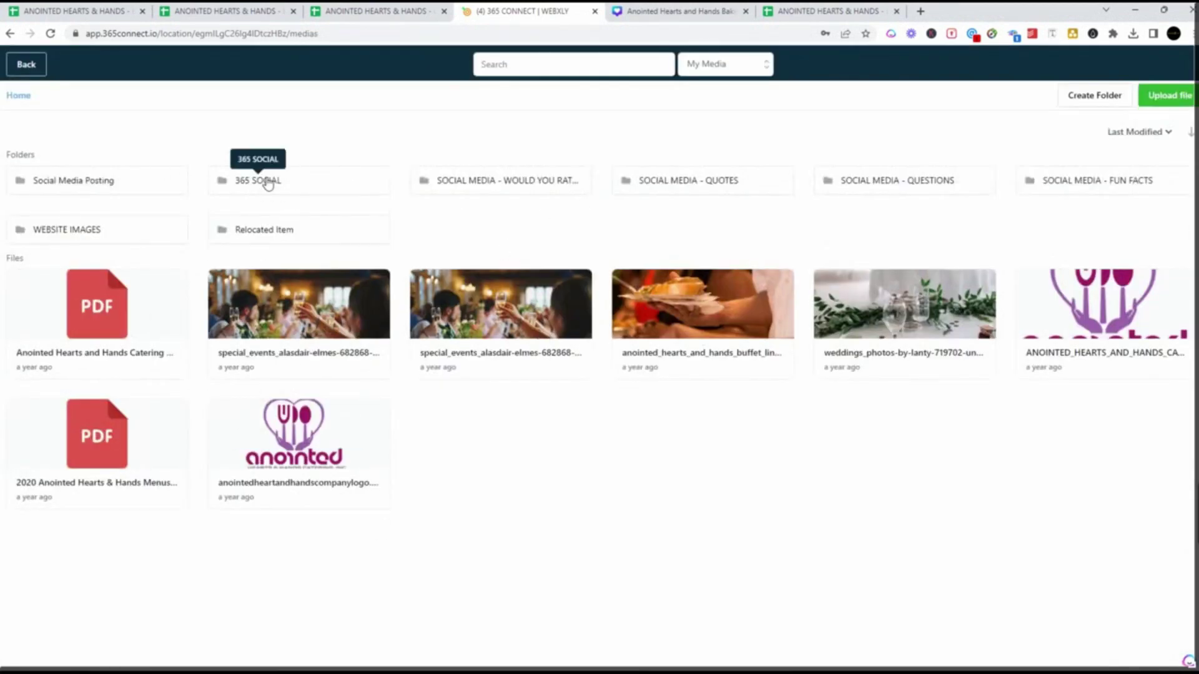
{"action": "left_click", "coordinate": [266, 180]}
{"action": "double_click", "coordinate": [257, 192]}
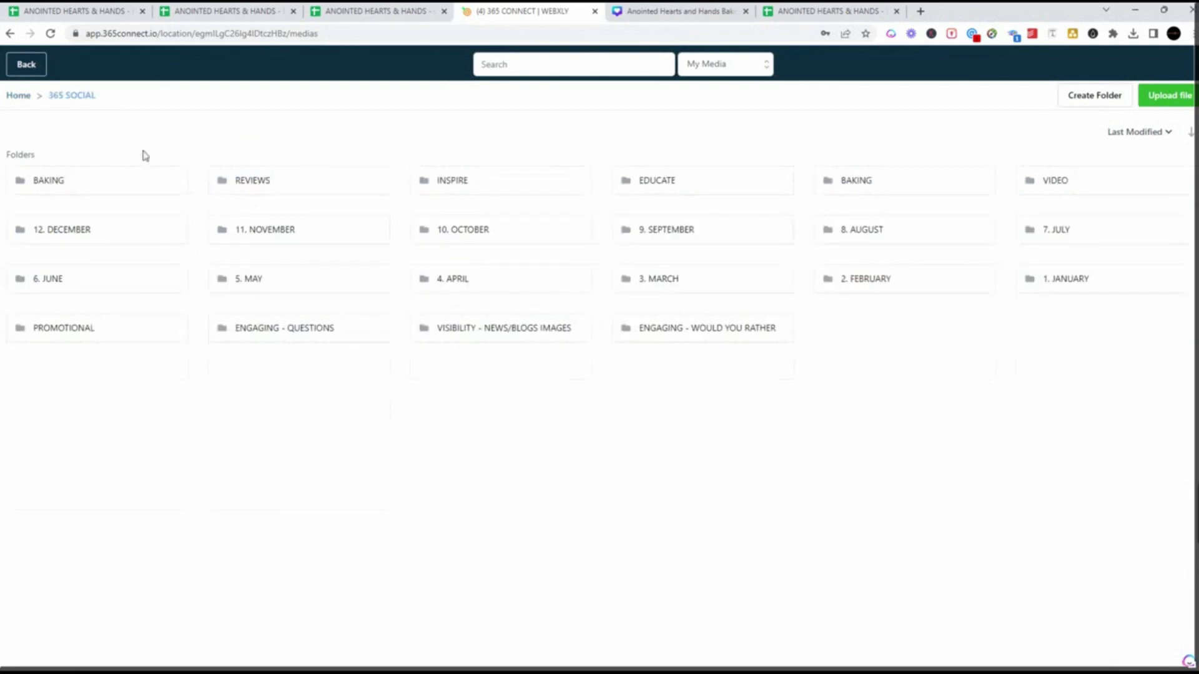
{"action": "left_click", "coordinate": [59, 190]}
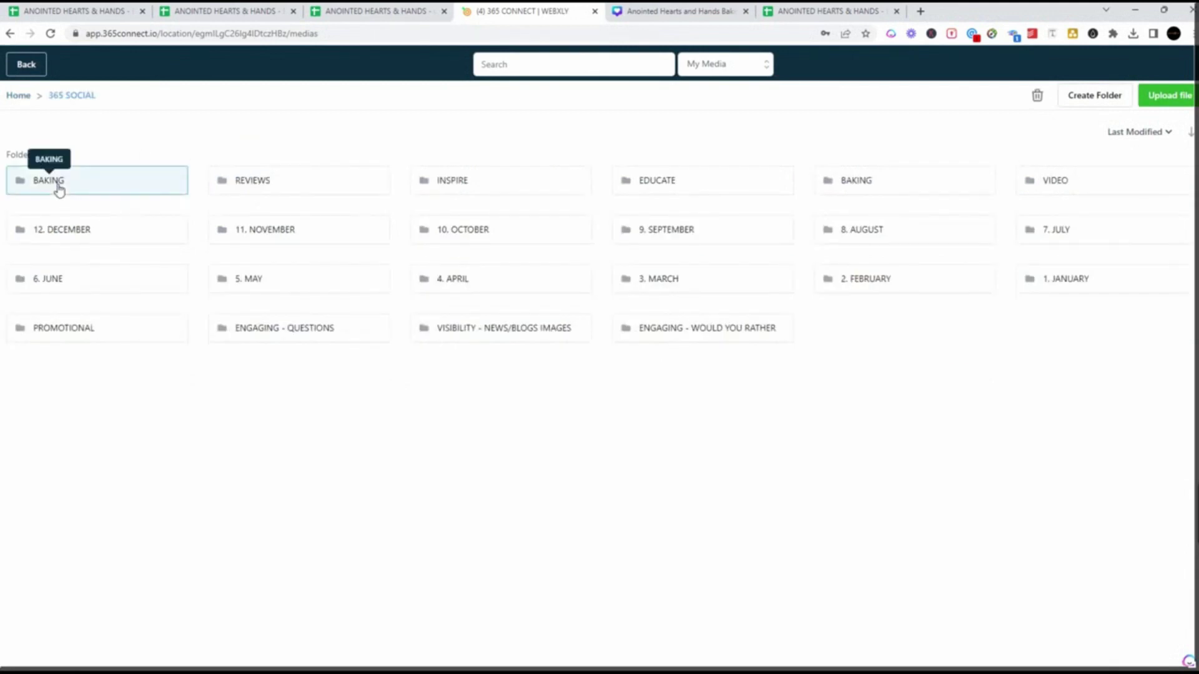
{"action": "double_click", "coordinate": [60, 191]}
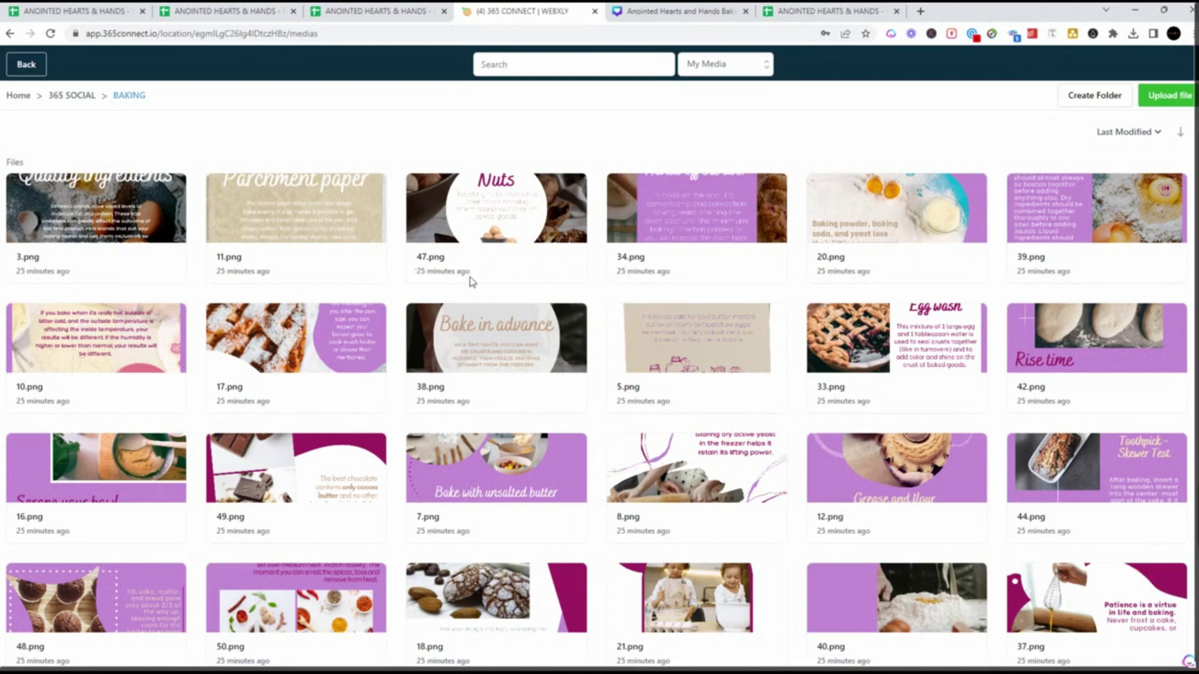
Step: Scroll through the pages of the Hacks & Tips baking design in Canva
{"action": "left_click", "coordinate": [687, 13]}
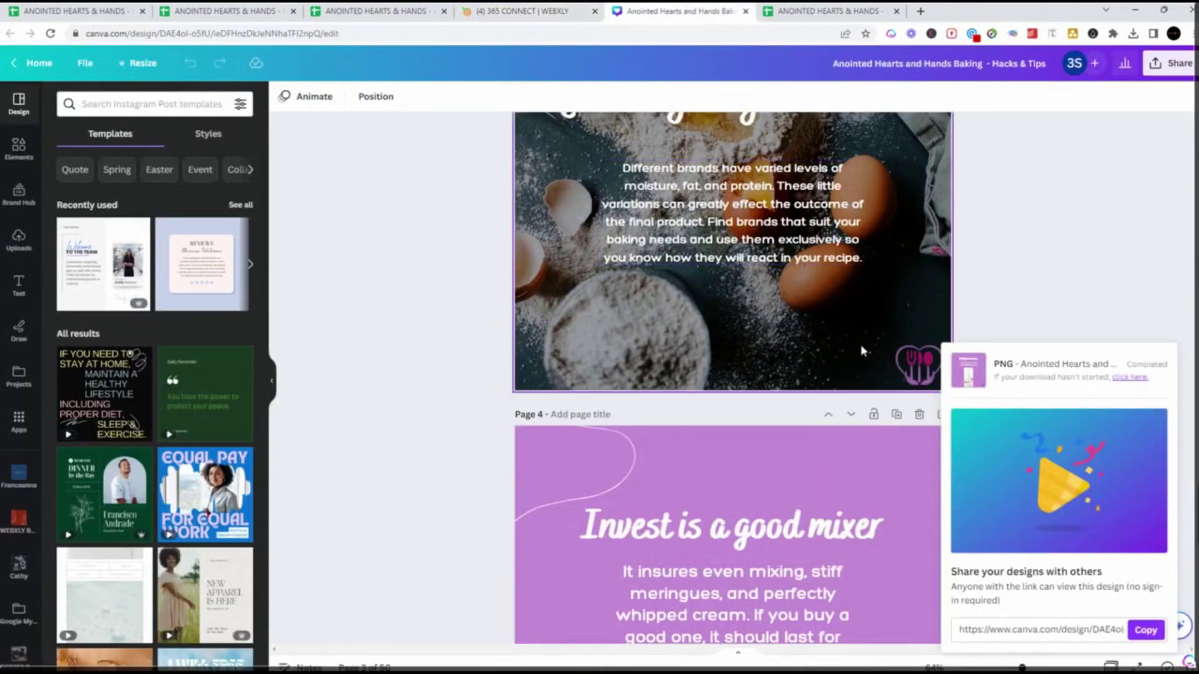
{"action": "scroll", "coordinate": [861, 345], "scroll_direction": "up", "scroll_amount": 15}
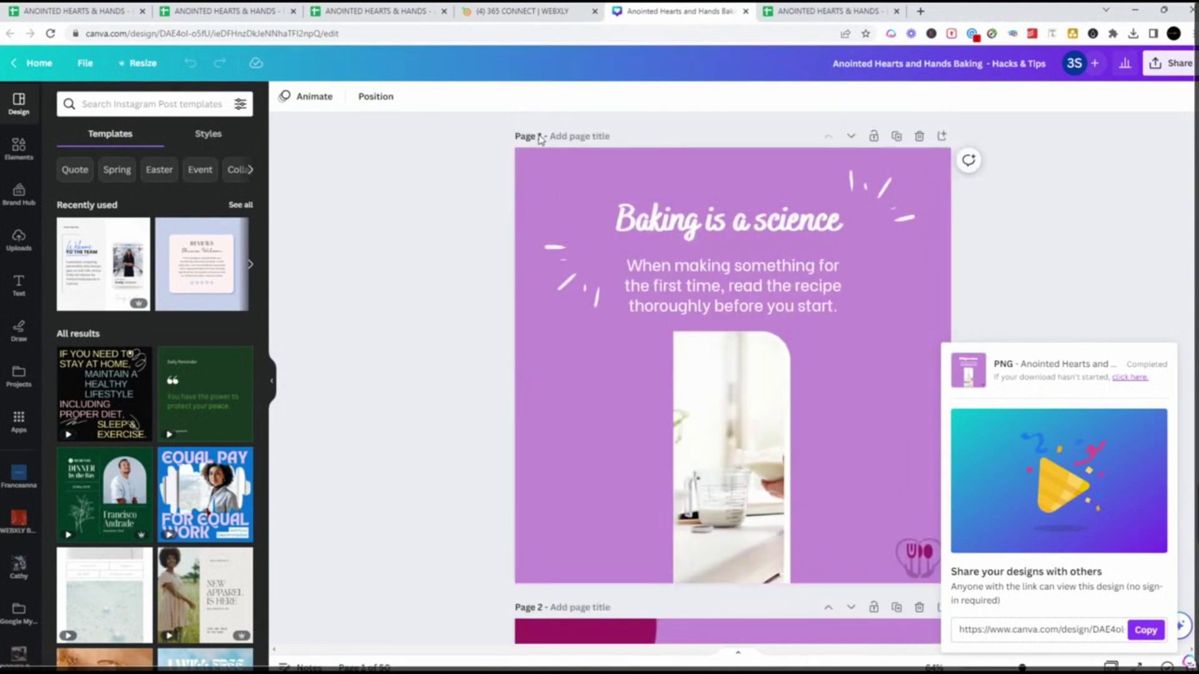
{"action": "scroll", "coordinate": [625, 346], "scroll_direction": "down", "scroll_amount": 20}
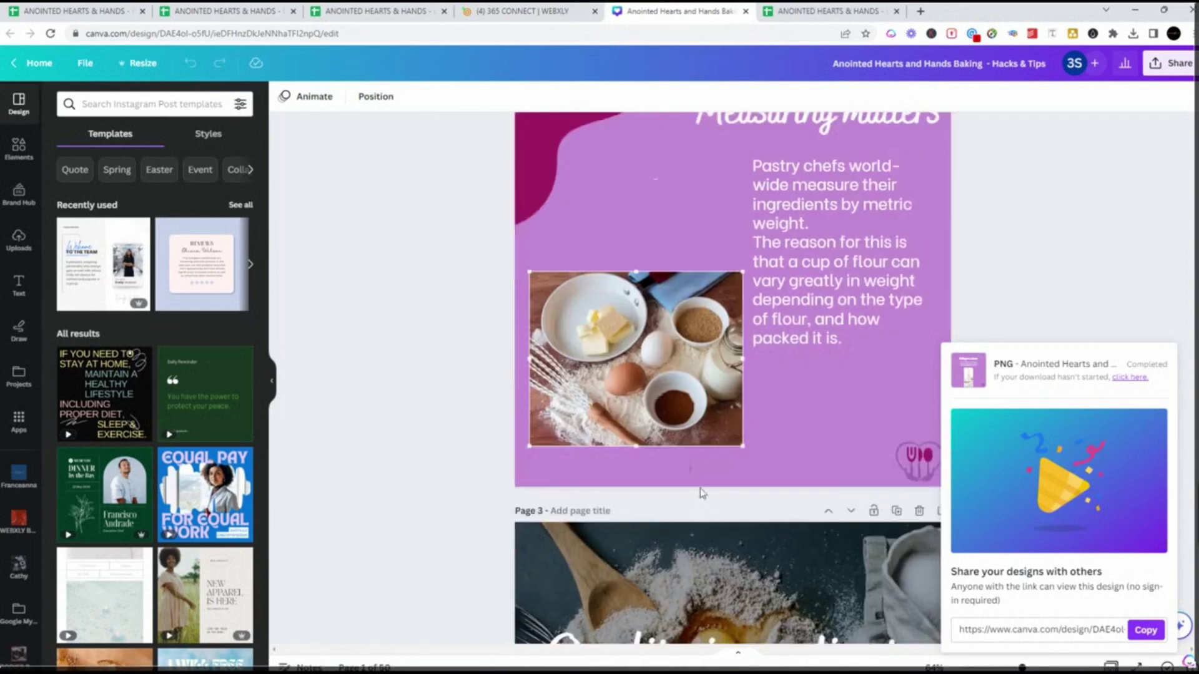
{"action": "scroll", "coordinate": [705, 500], "scroll_direction": "down", "scroll_amount": 5}
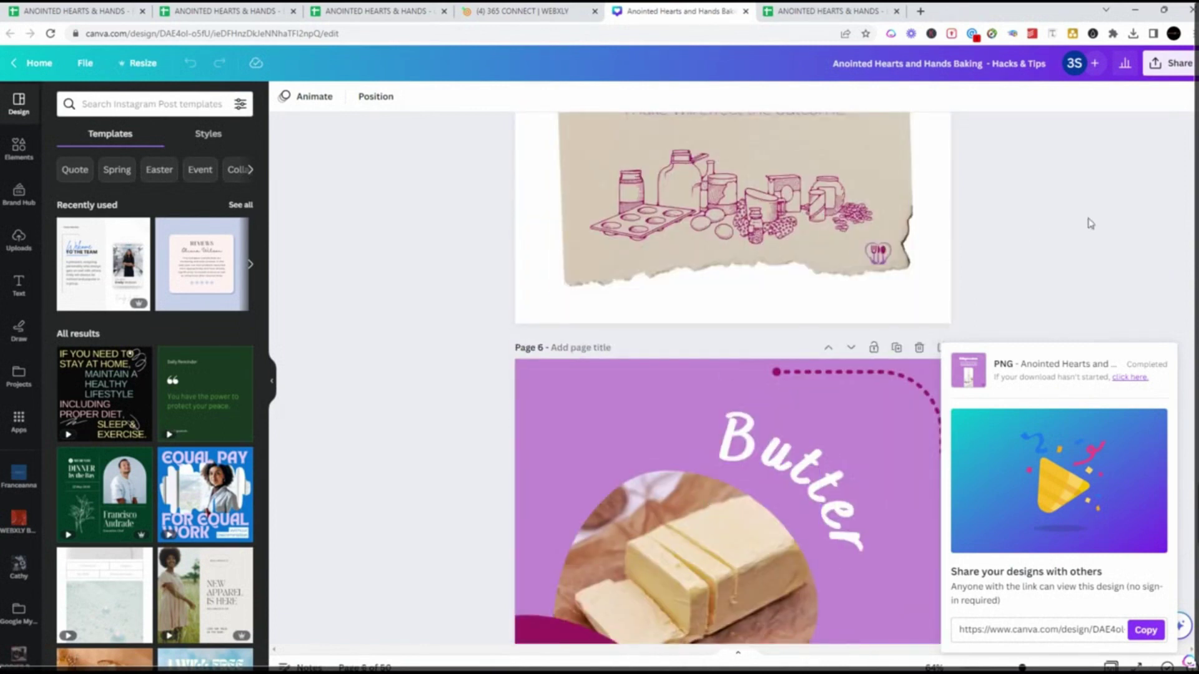
Step: Bring up the Share this design panel and scroll through its options
{"action": "left_click", "coordinate": [1171, 63]}
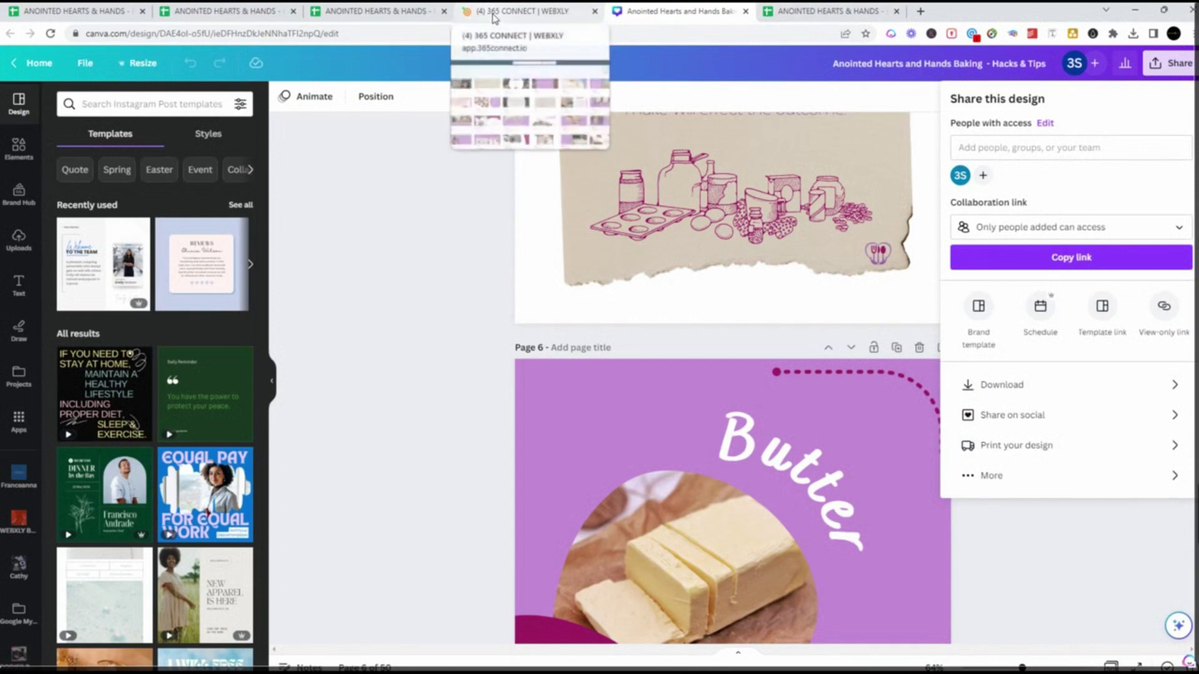
{"action": "scroll", "coordinate": [587, 422], "scroll_direction": "down", "scroll_amount": 20}
{"action": "scroll", "coordinate": [587, 422], "scroll_direction": "down", "scroll_amount": 20}
{"action": "scroll", "coordinate": [594, 400], "scroll_direction": "down", "scroll_amount": 20}
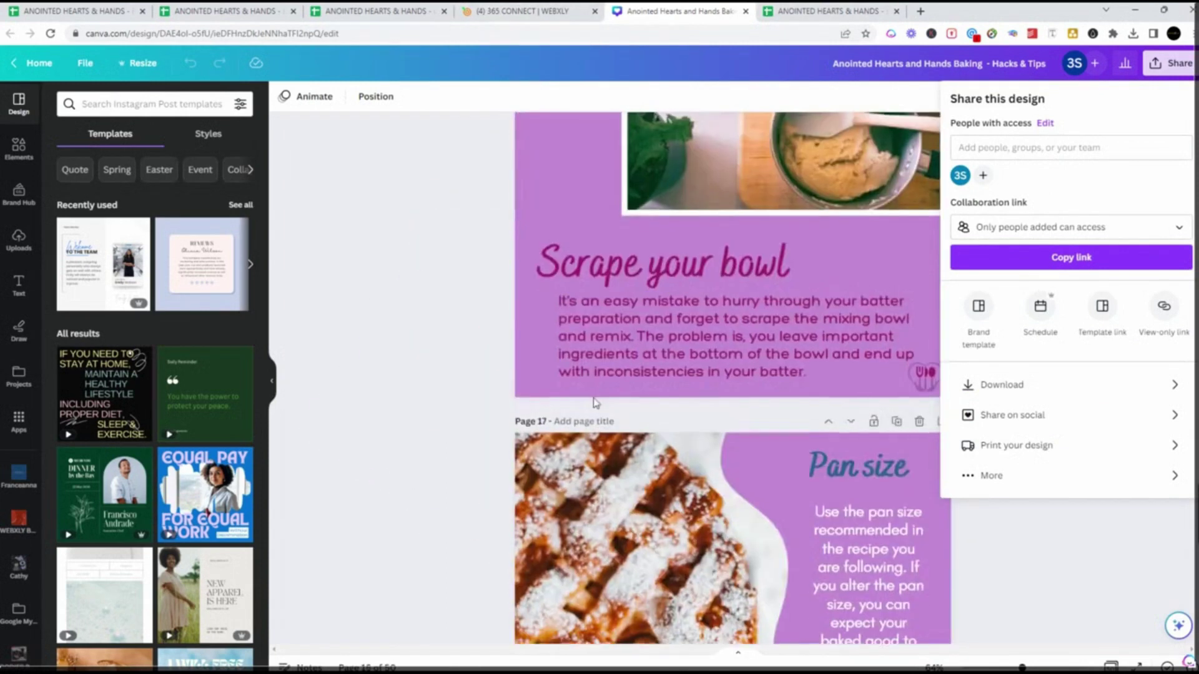
Step: Search the BAKING folder for '11' and copy the link of 11.png with Get link
{"action": "left_click", "coordinate": [518, 12]}
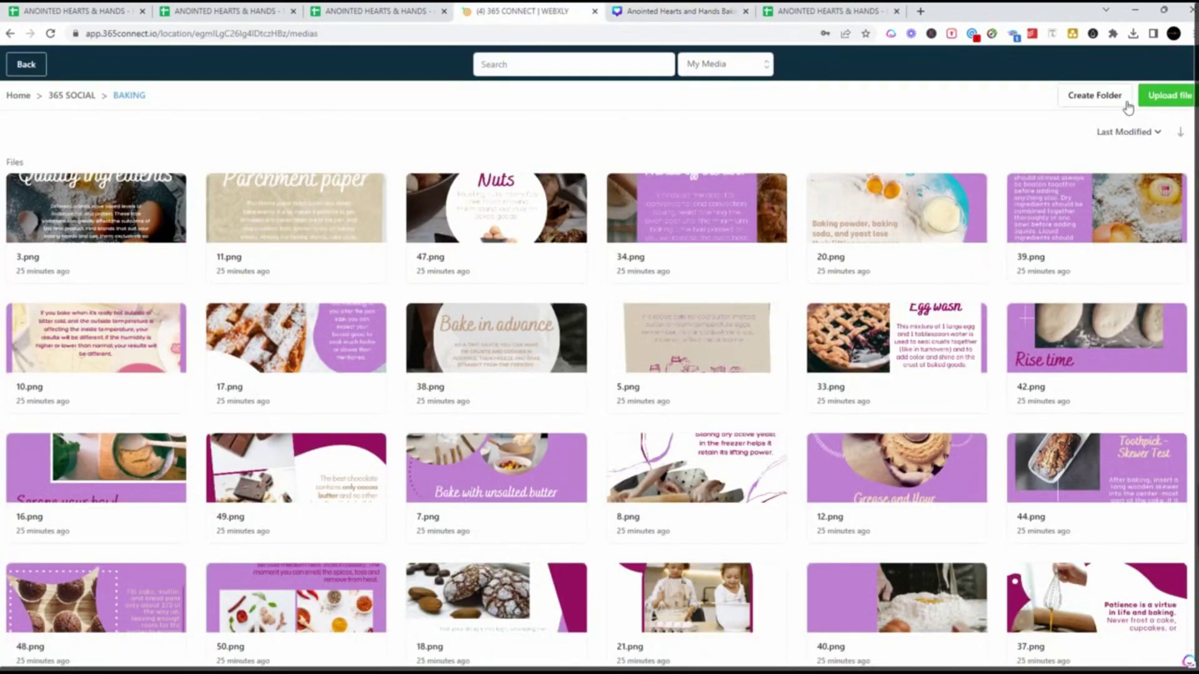
{"action": "left_click", "coordinate": [511, 69]}
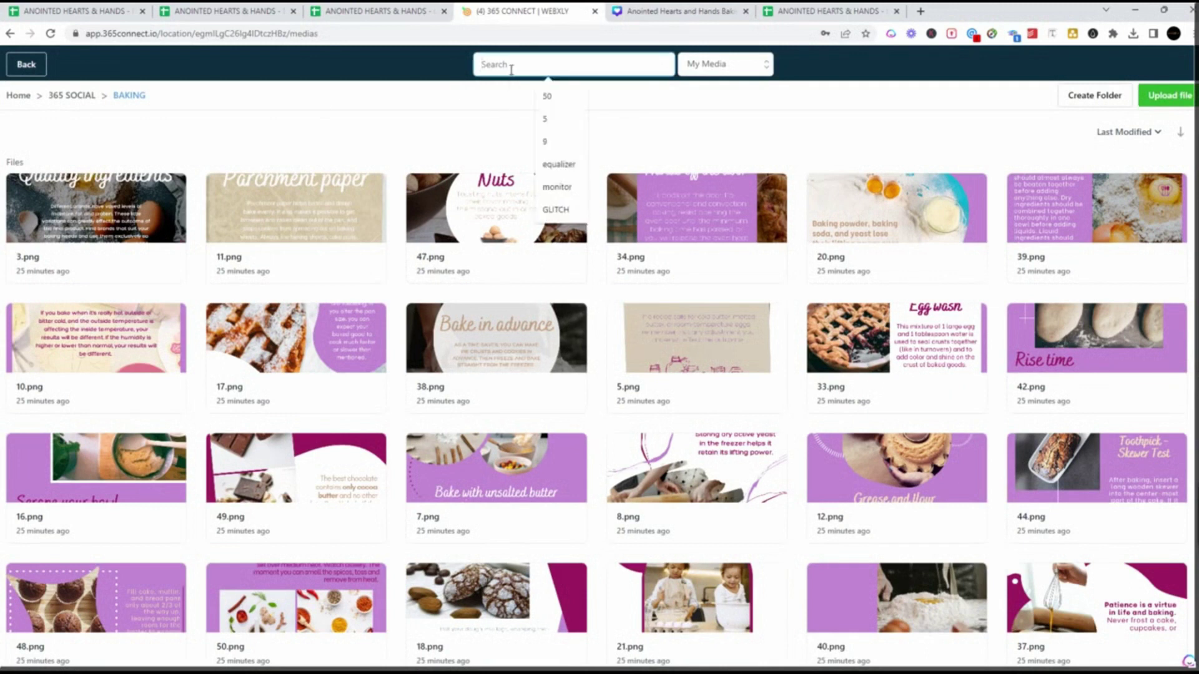
{"action": "type", "text": "11"}
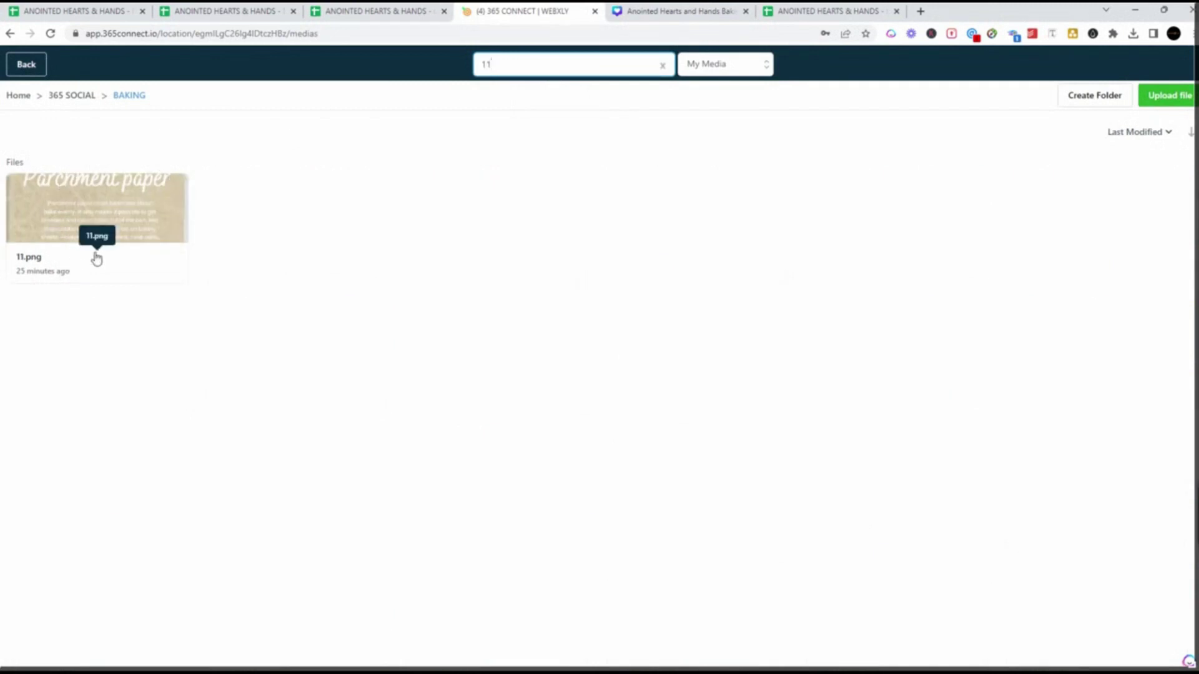
{"action": "right_click", "coordinate": [122, 235]}
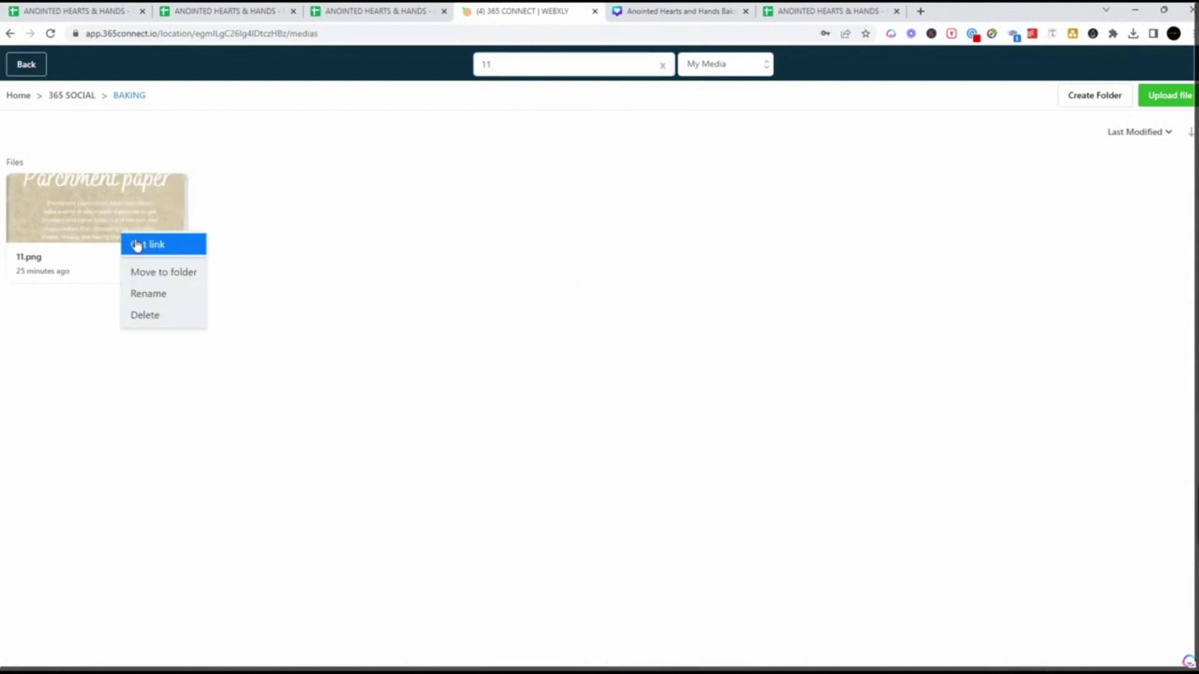
{"action": "left_click", "coordinate": [138, 246]}
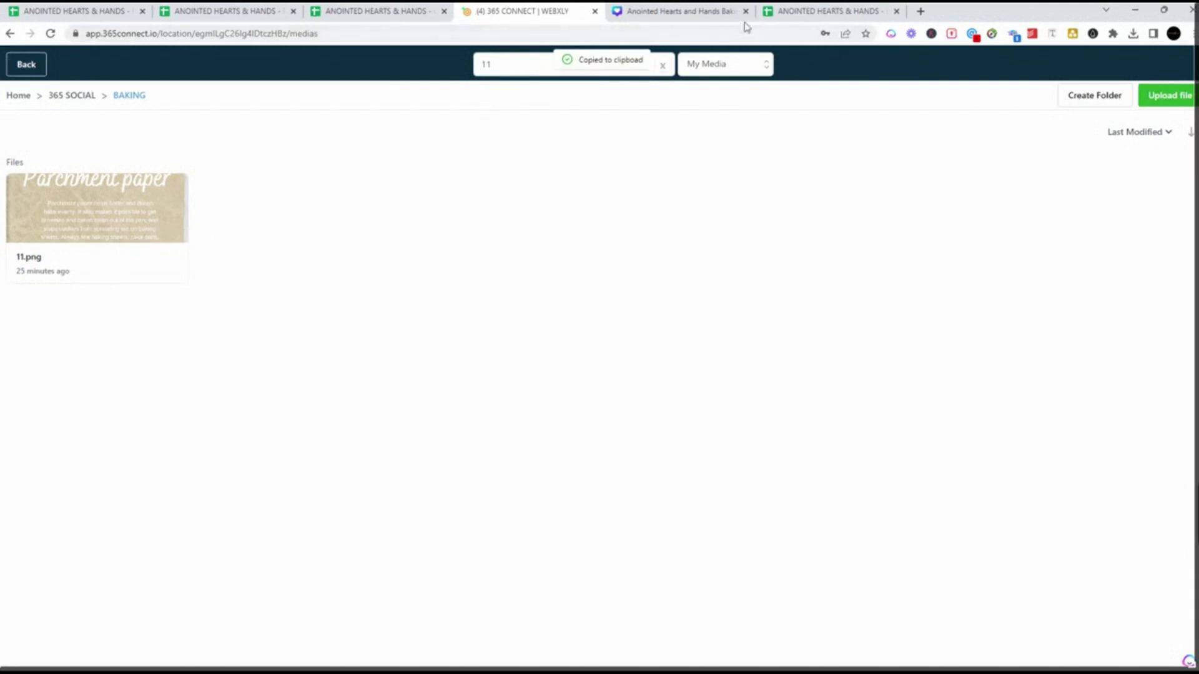
Step: Compare the baking spreadsheet's posts against the Canva Hacks & Tips design
{"action": "left_click", "coordinate": [830, 14]}
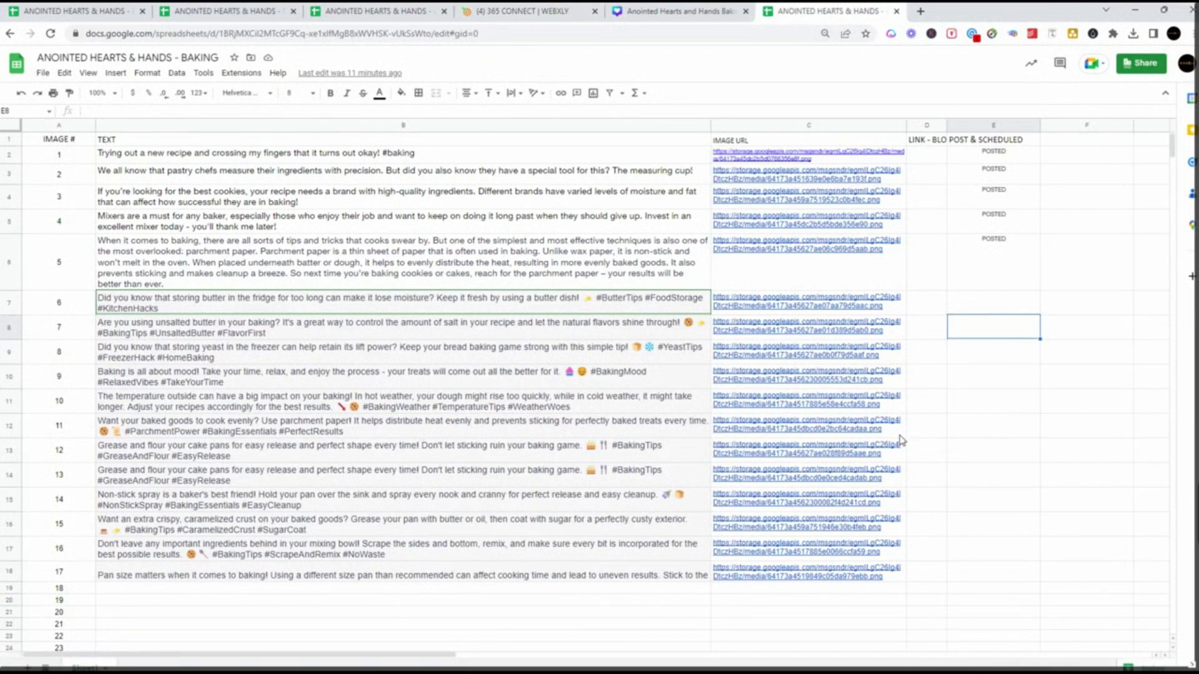
{"action": "mouse_move", "coordinate": [768, 459]}
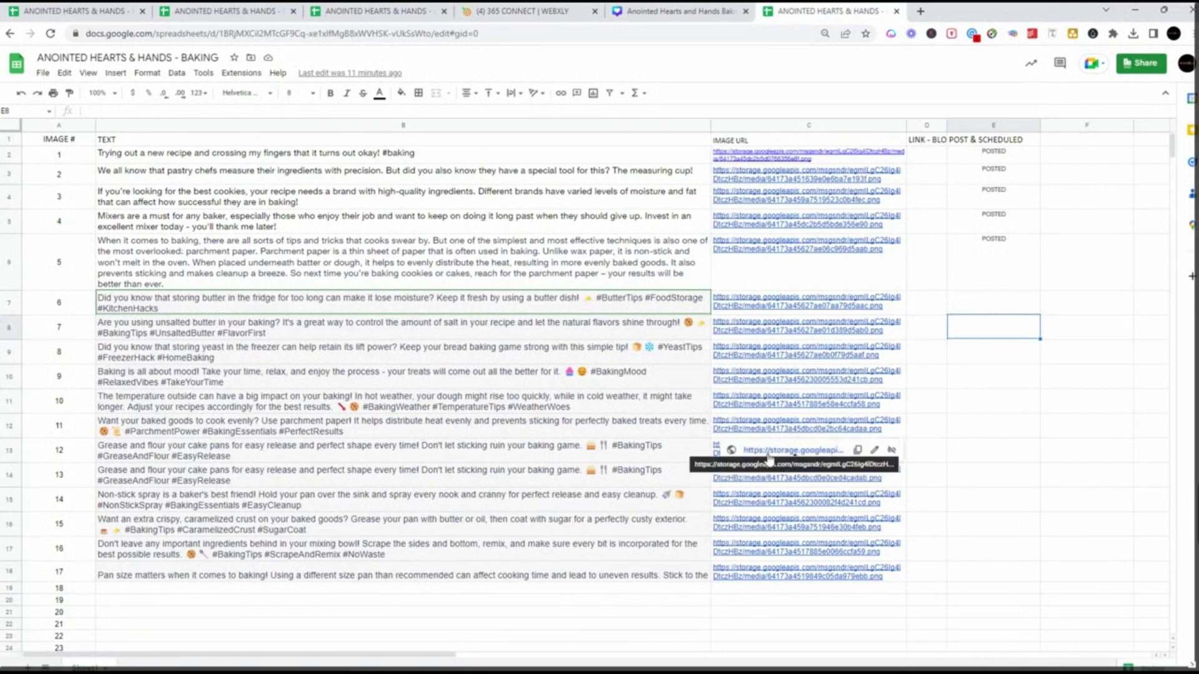
{"action": "left_click", "coordinate": [661, 14]}
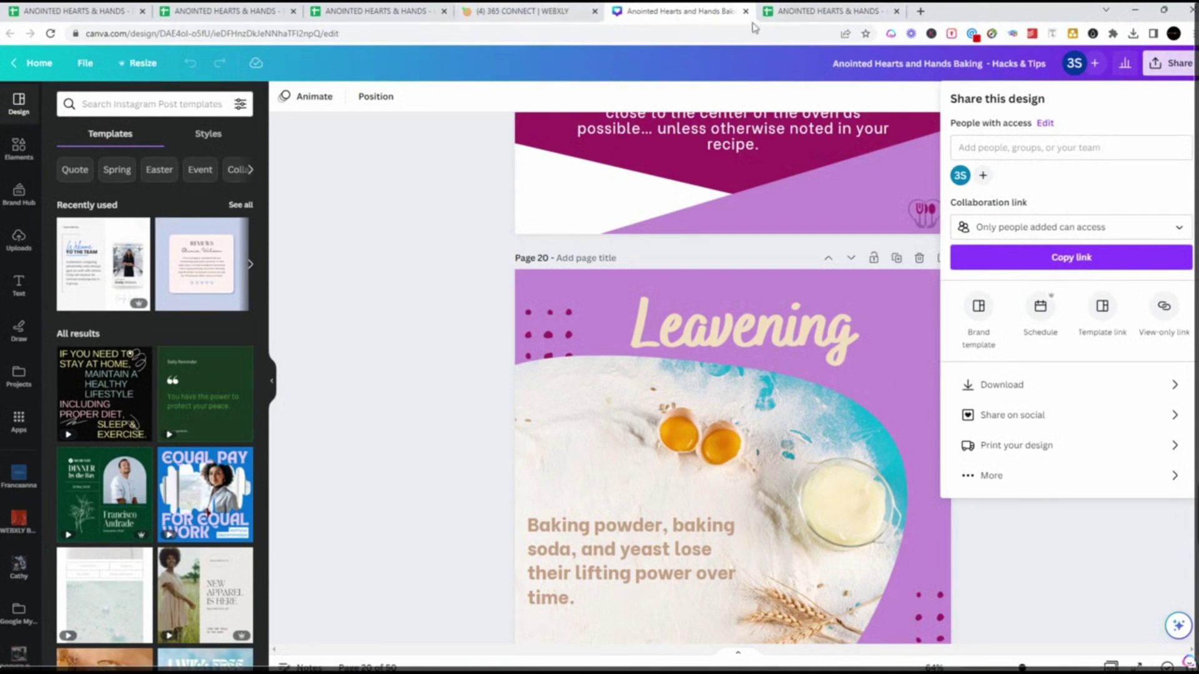
{"action": "left_click", "coordinate": [812, 12]}
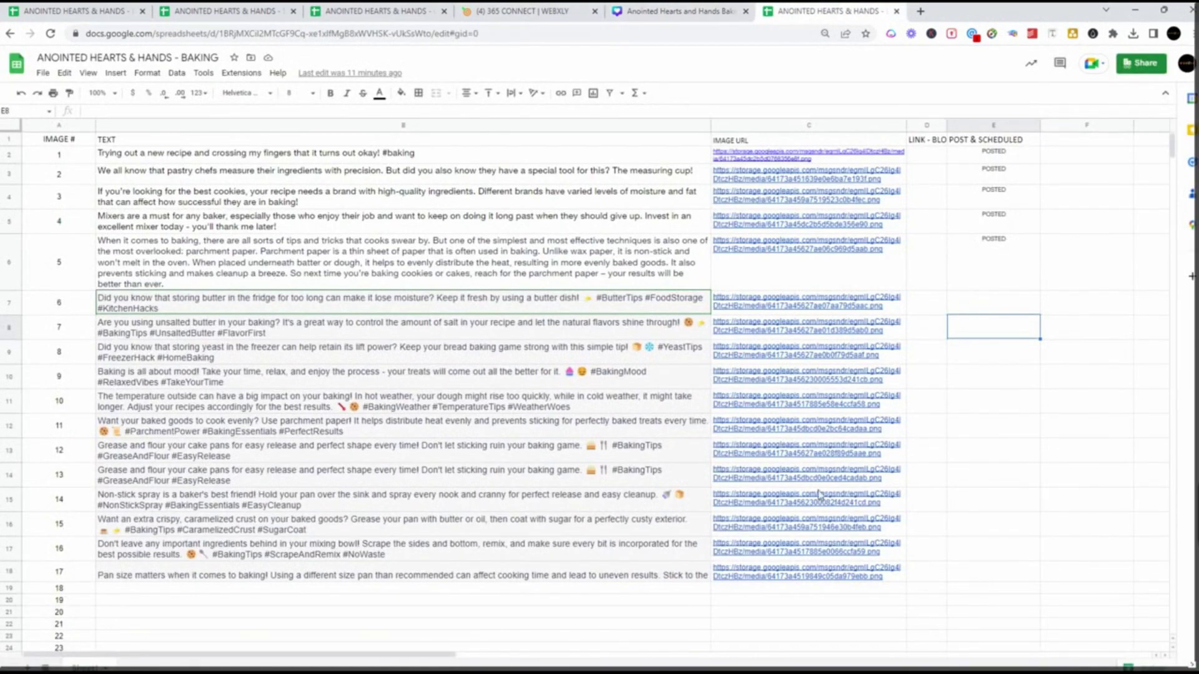
Step: Leave the 365 Connect media library for the Social Planner, then return to the BAKING sheet
{"action": "left_click", "coordinate": [517, 12]}
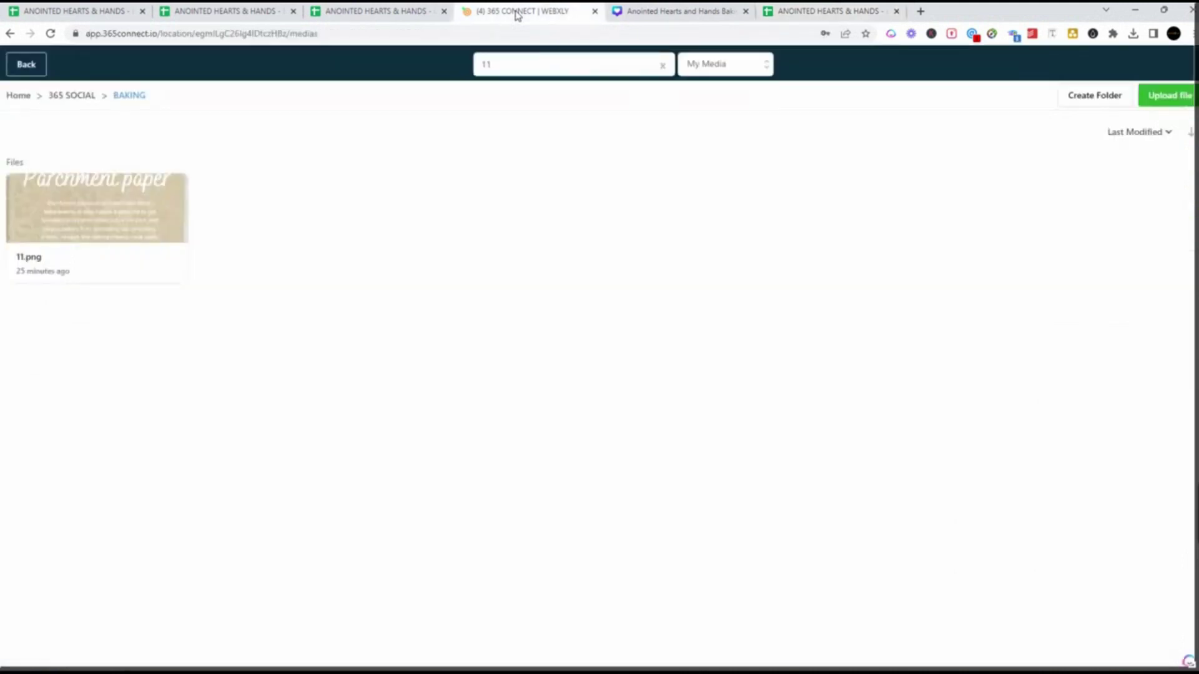
{"action": "left_click", "coordinate": [70, 96]}
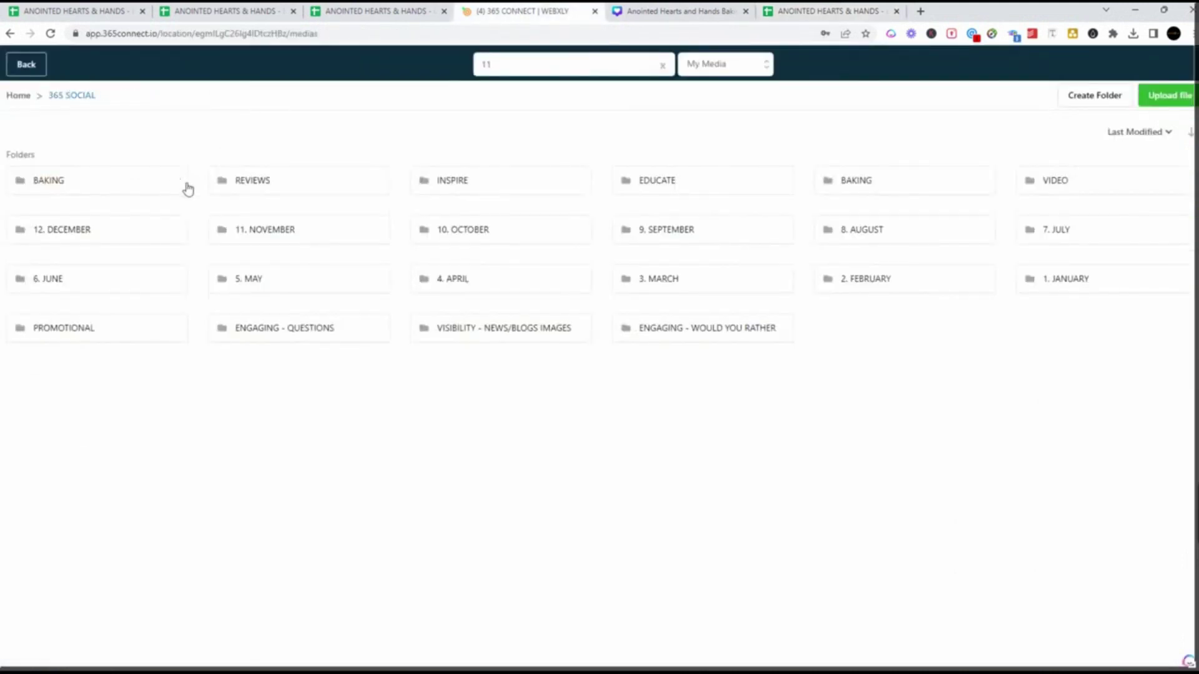
{"action": "left_click", "coordinate": [27, 66]}
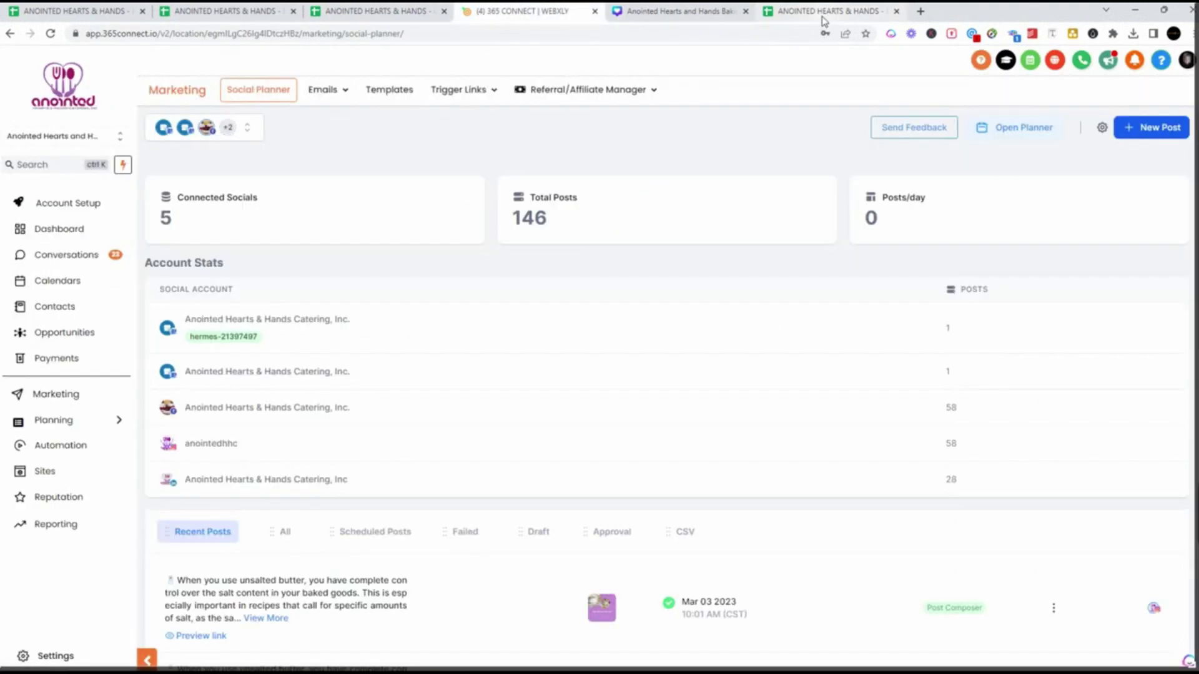
{"action": "left_click", "coordinate": [822, 11]}
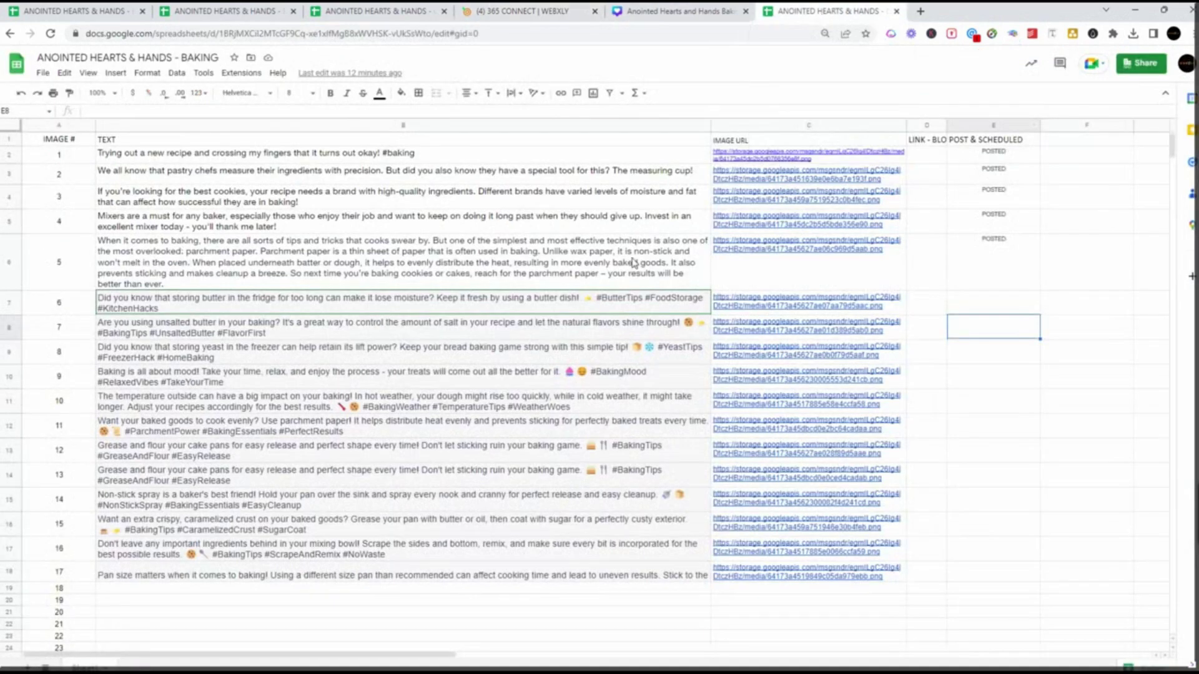
Step: Paste the twelve baking tip texts from Sheets B7:B18 into the Excel content column at B2
{"action": "mouse_move", "coordinate": [322, 666]}
{"action": "left_click", "coordinate": [350, 622]}
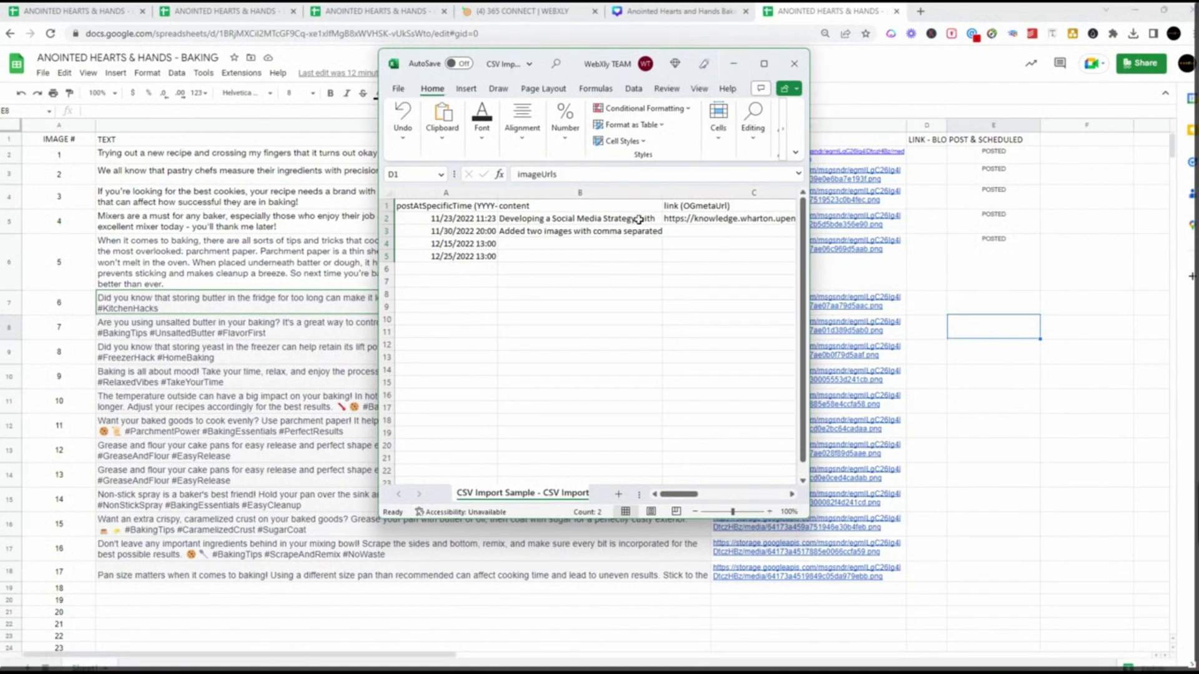
{"action": "left_click", "coordinate": [324, 305]}
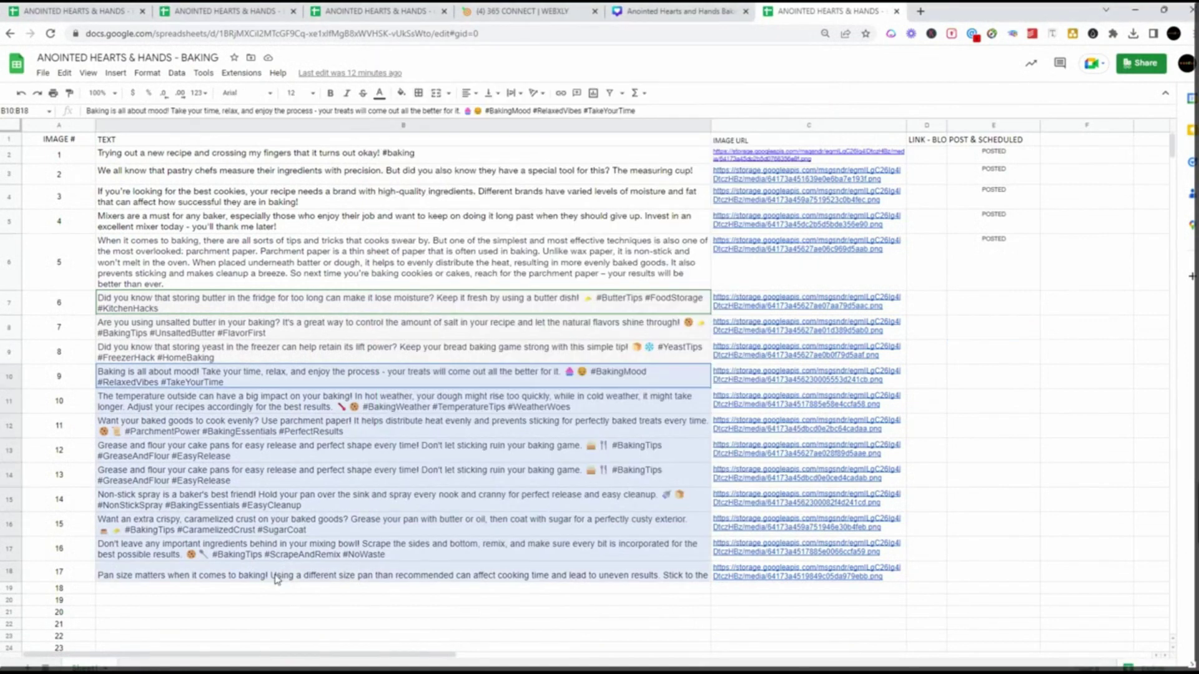
{"action": "left_click_drag", "start_coordinate": [278, 575], "coordinate": [244, 303]}
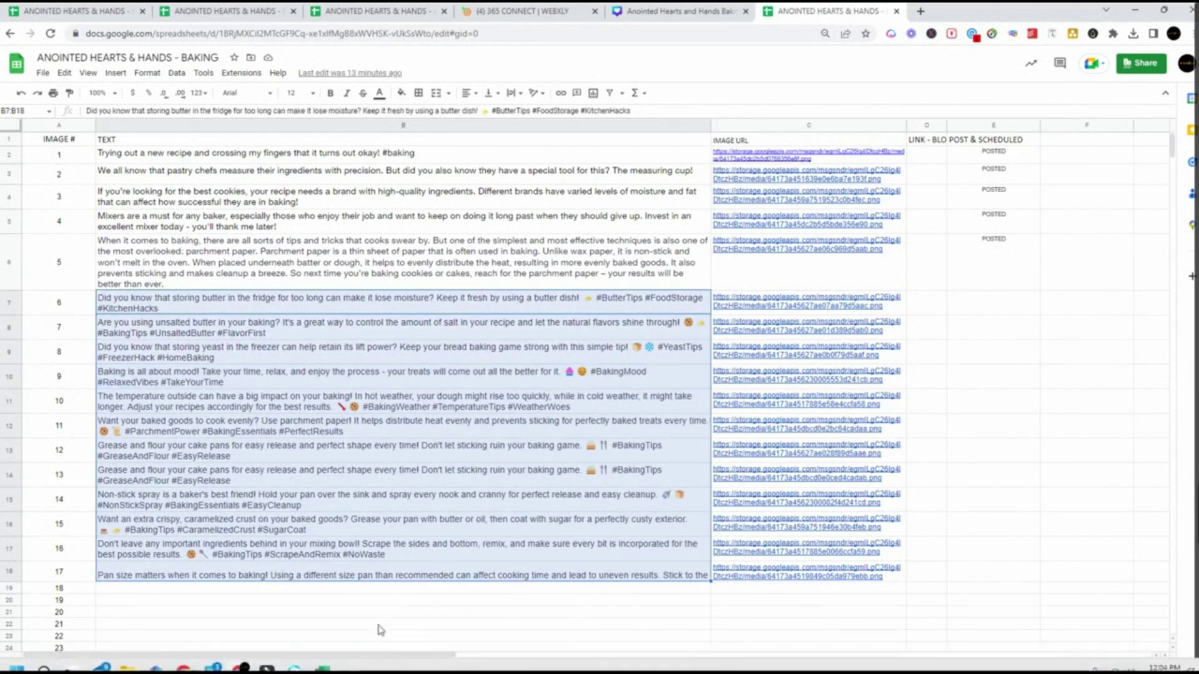
{"action": "mouse_move", "coordinate": [322, 665]}
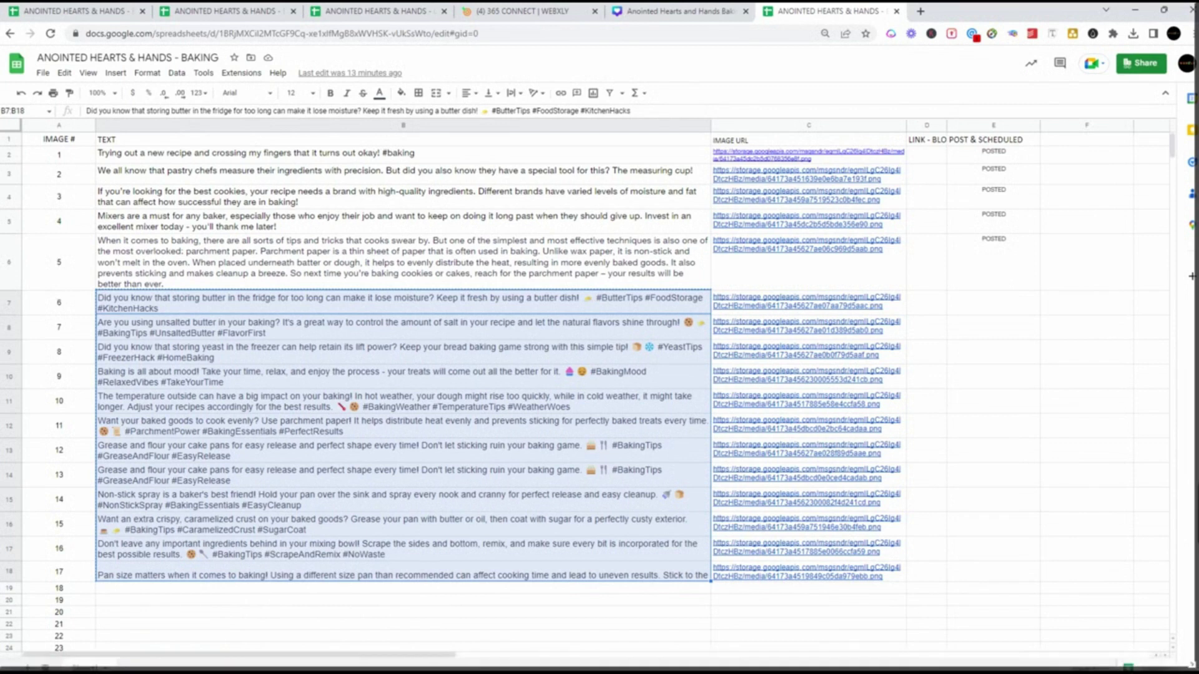
{"action": "left_click", "coordinate": [353, 600]}
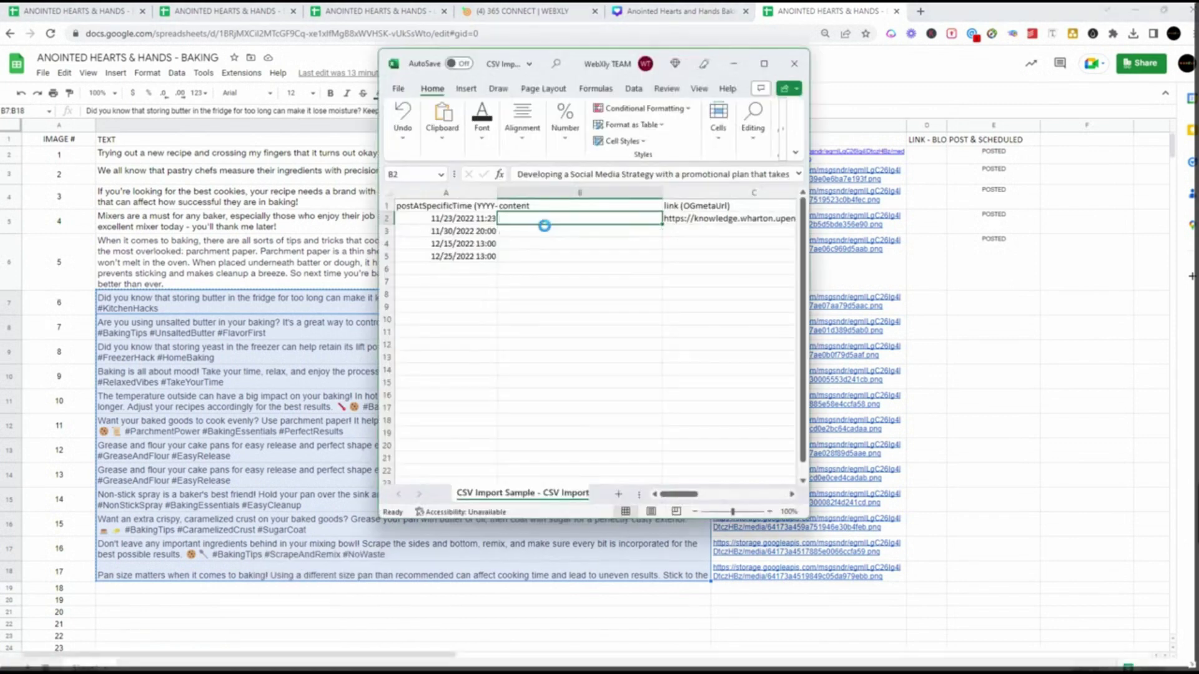
{"action": "key", "text": "ctrl+v"}
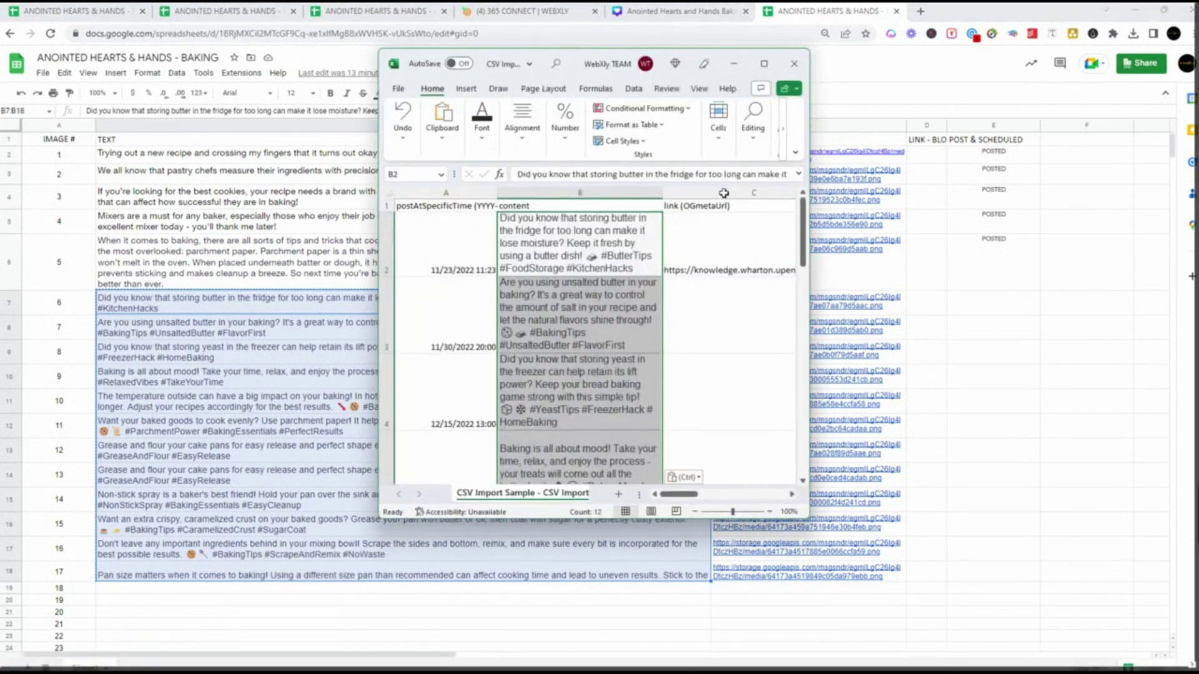
{"action": "left_click", "coordinate": [716, 263]}
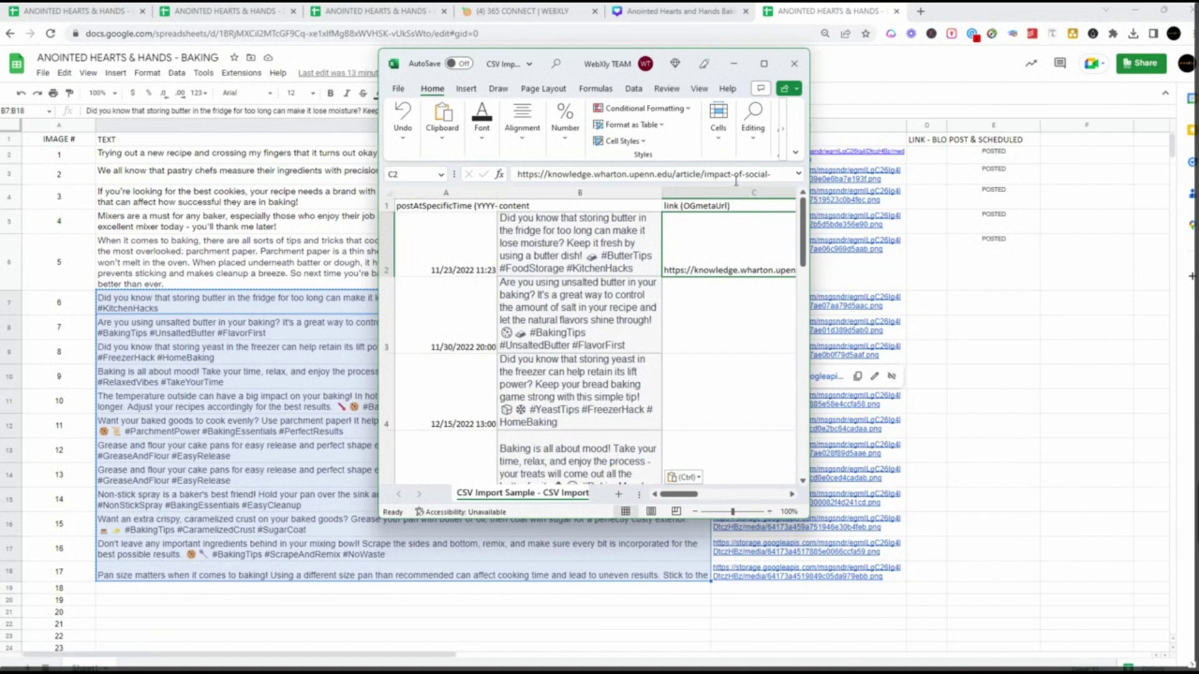
Step: Inspect the sample image link in D3, then copy the image links C7:C18 from the Google Sheet
{"action": "left_click", "coordinate": [765, 65]}
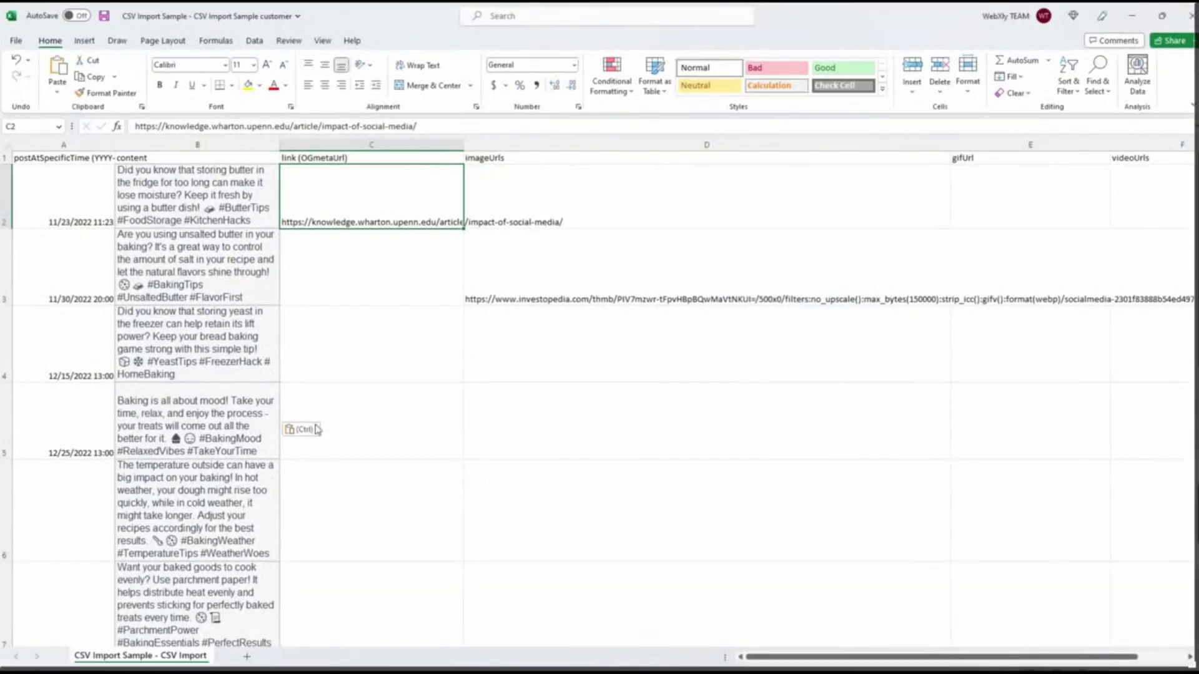
{"action": "left_click", "coordinate": [475, 250]}
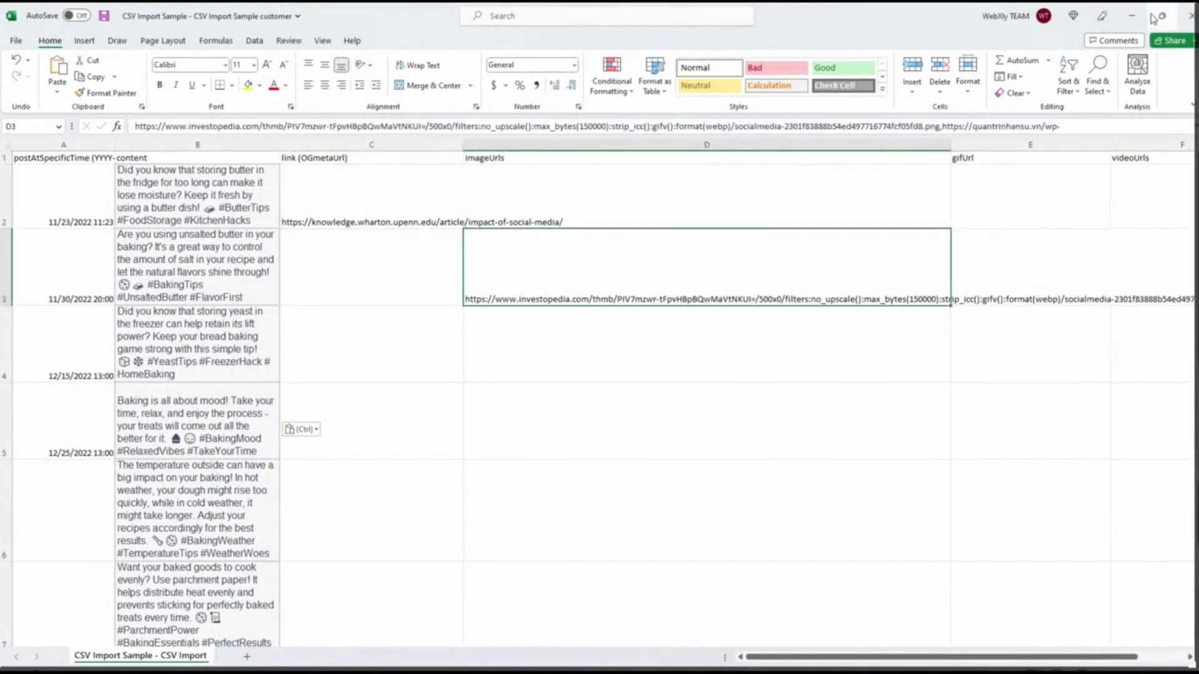
{"action": "left_click", "coordinate": [1161, 15]}
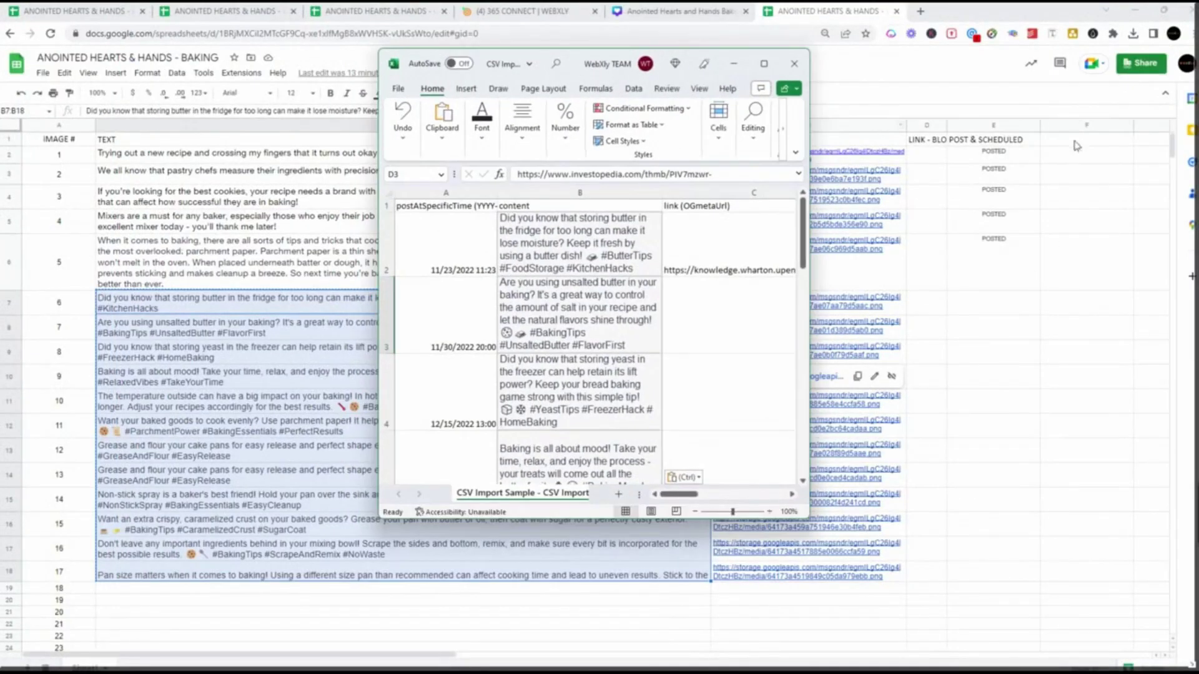
{"action": "left_click", "coordinate": [836, 71]}
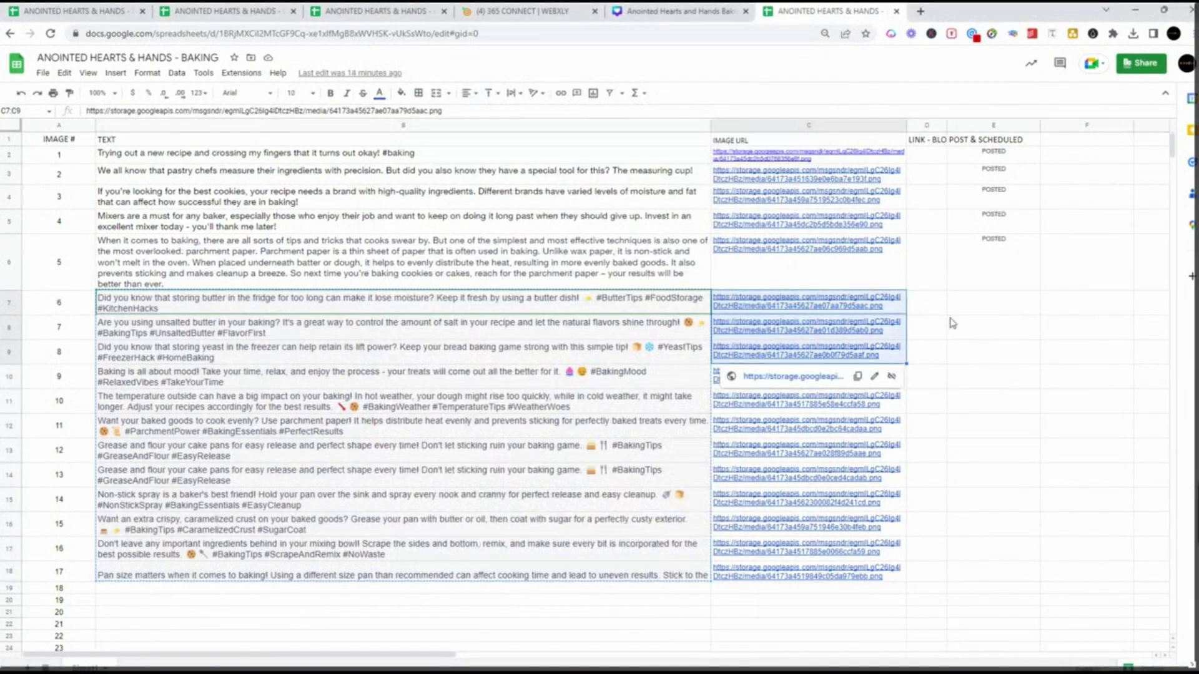
{"action": "left_click", "coordinate": [964, 308]}
{"action": "left_click", "coordinate": [759, 304]}
{"action": "left_click_drag", "start_coordinate": [760, 304], "coordinate": [780, 572]}
{"action": "scroll", "coordinate": [780, 572], "scroll_direction": "down", "scroll_amount": 3}
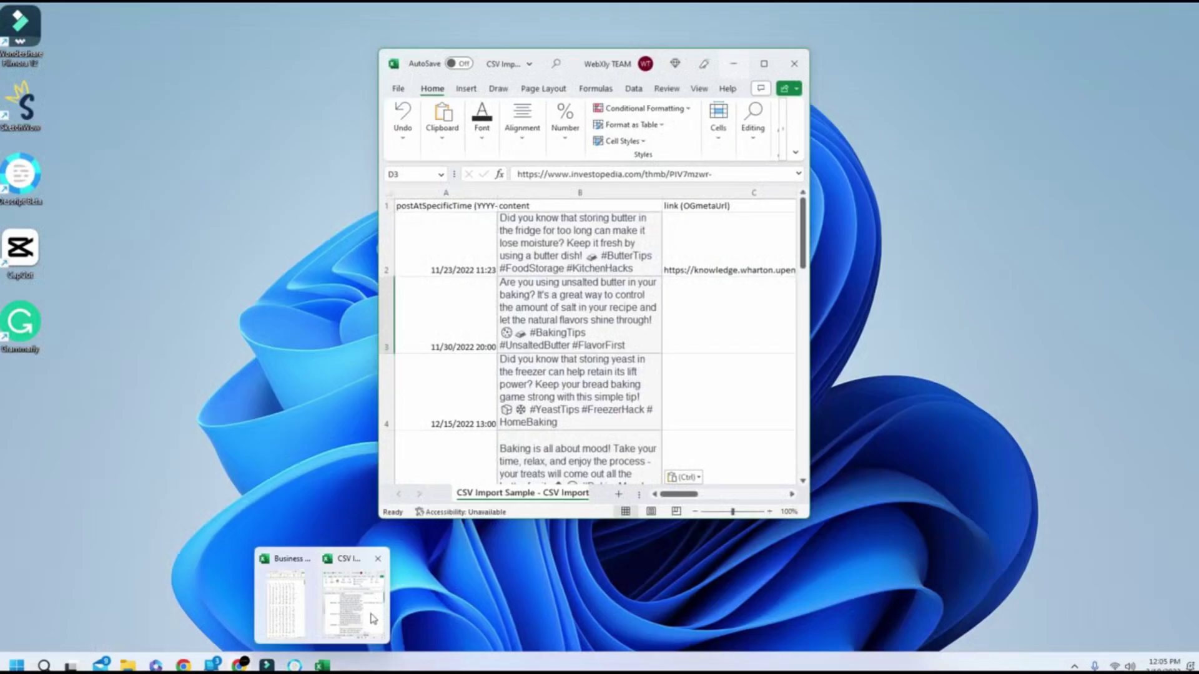
Step: Paste the image links at D2 in the Excel CSV and check the posting dates in A2 and A5
{"action": "left_click", "coordinate": [374, 618]}
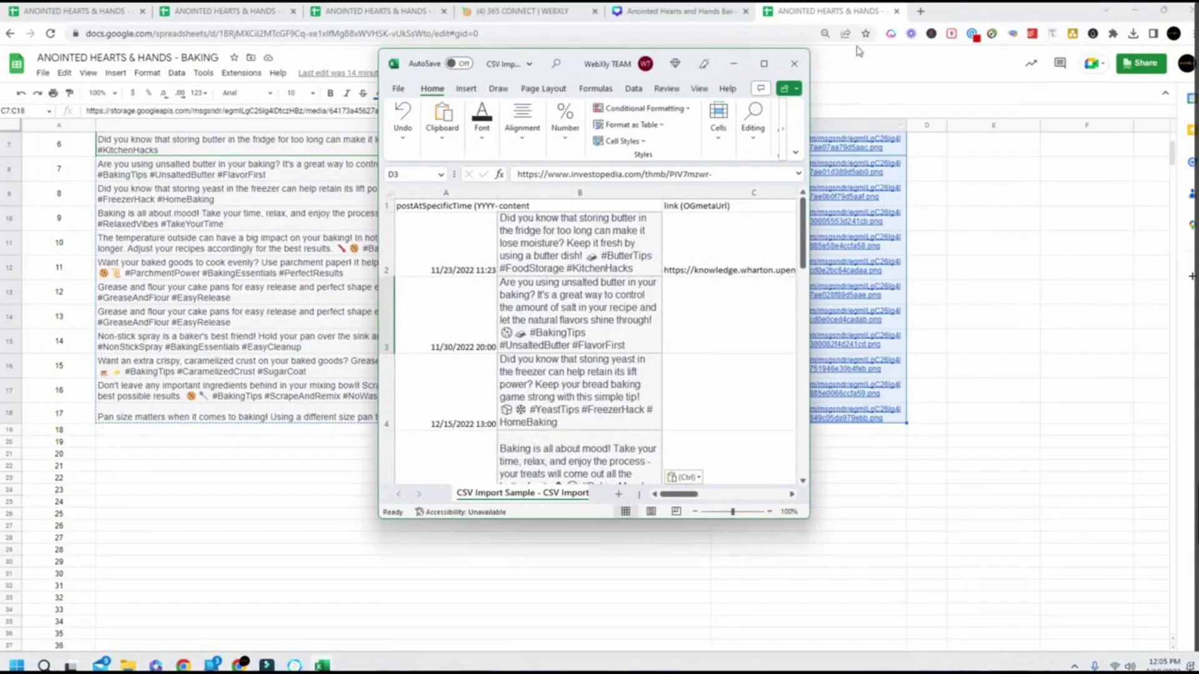
{"action": "left_click", "coordinate": [764, 63]}
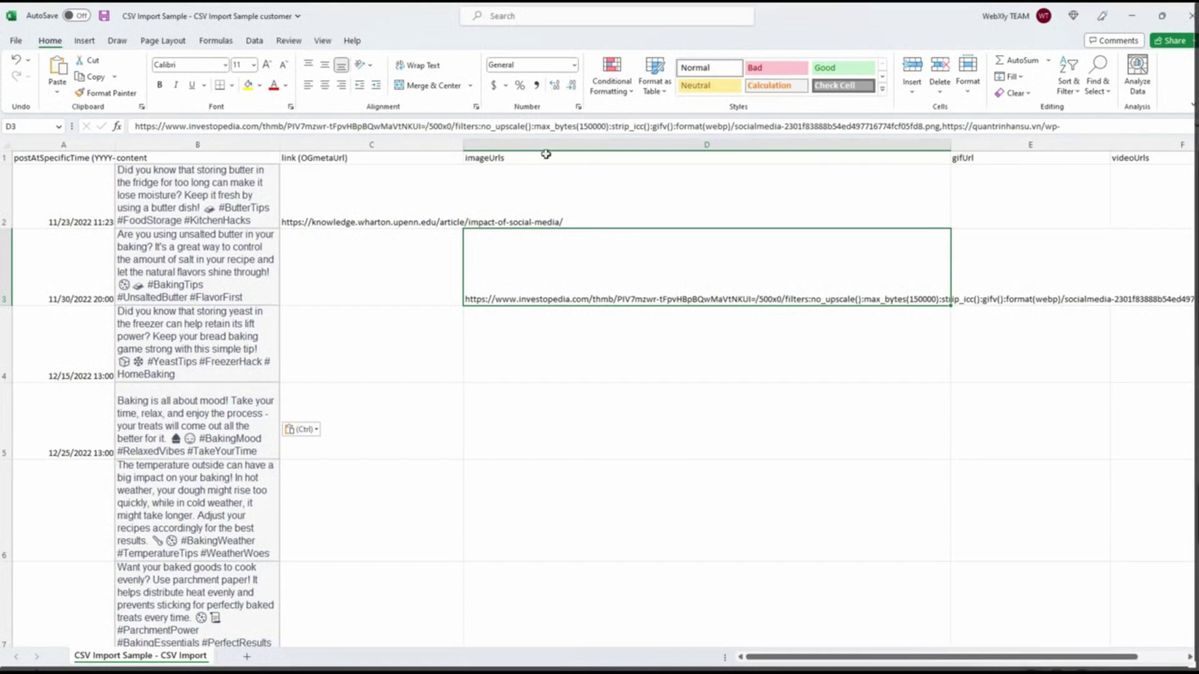
{"action": "left_click", "coordinate": [599, 201]}
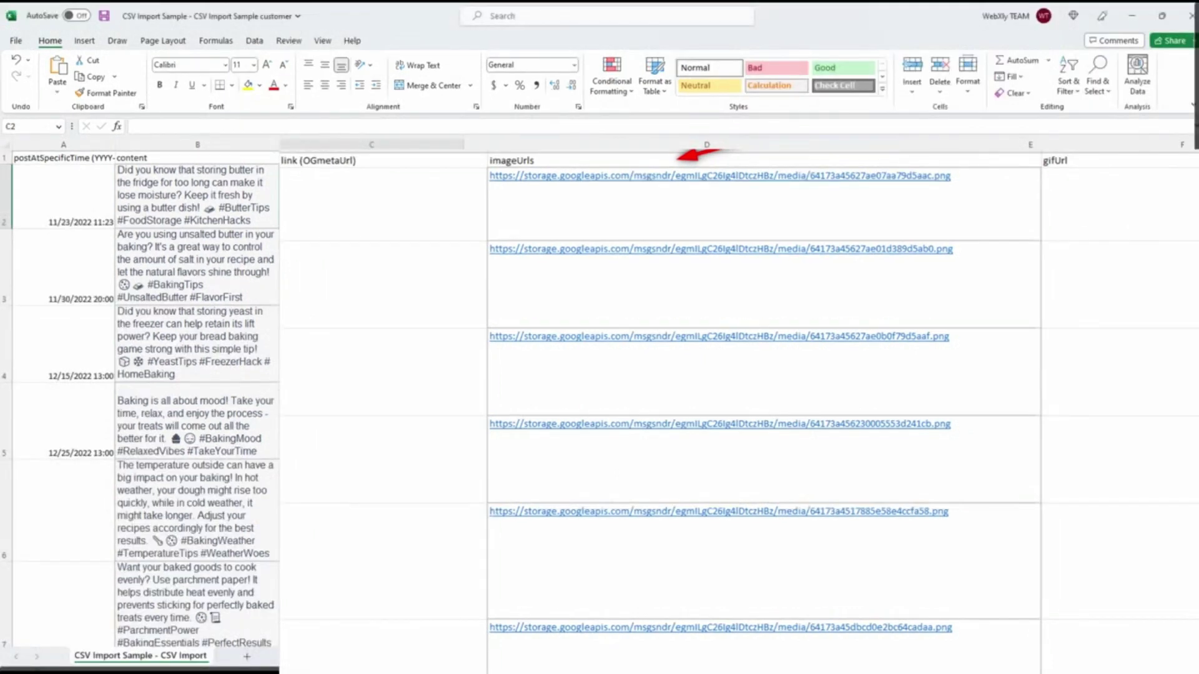
{"action": "left_click", "coordinate": [29, 191]}
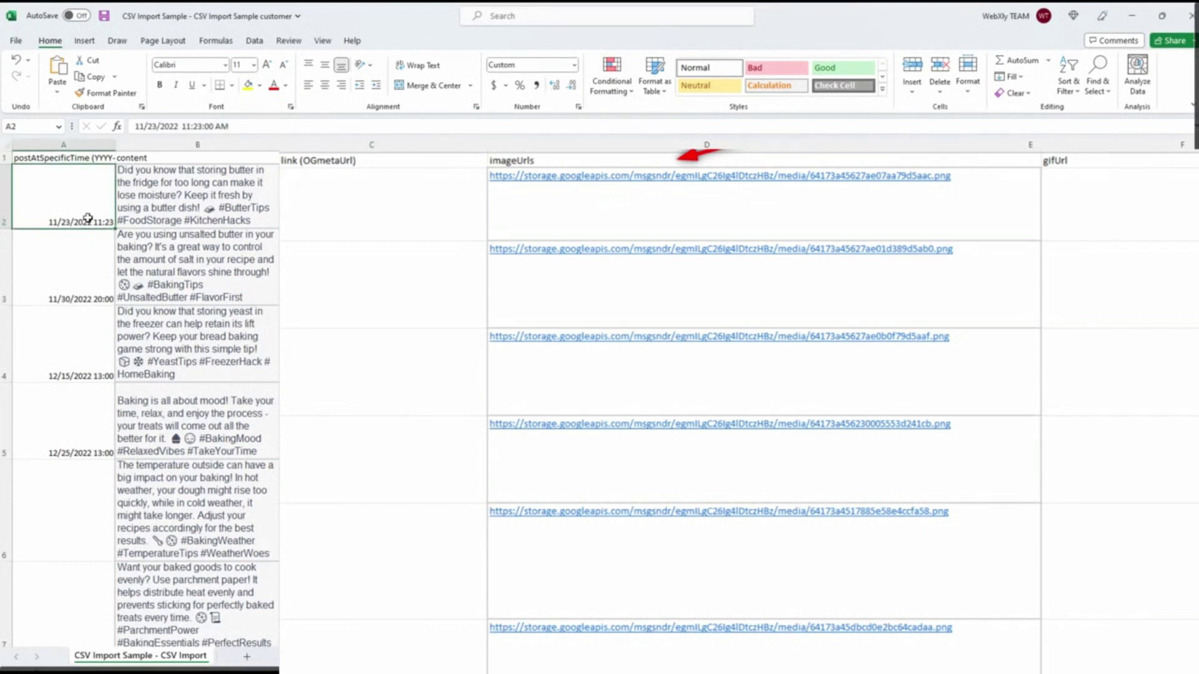
{"action": "left_click", "coordinate": [69, 424]}
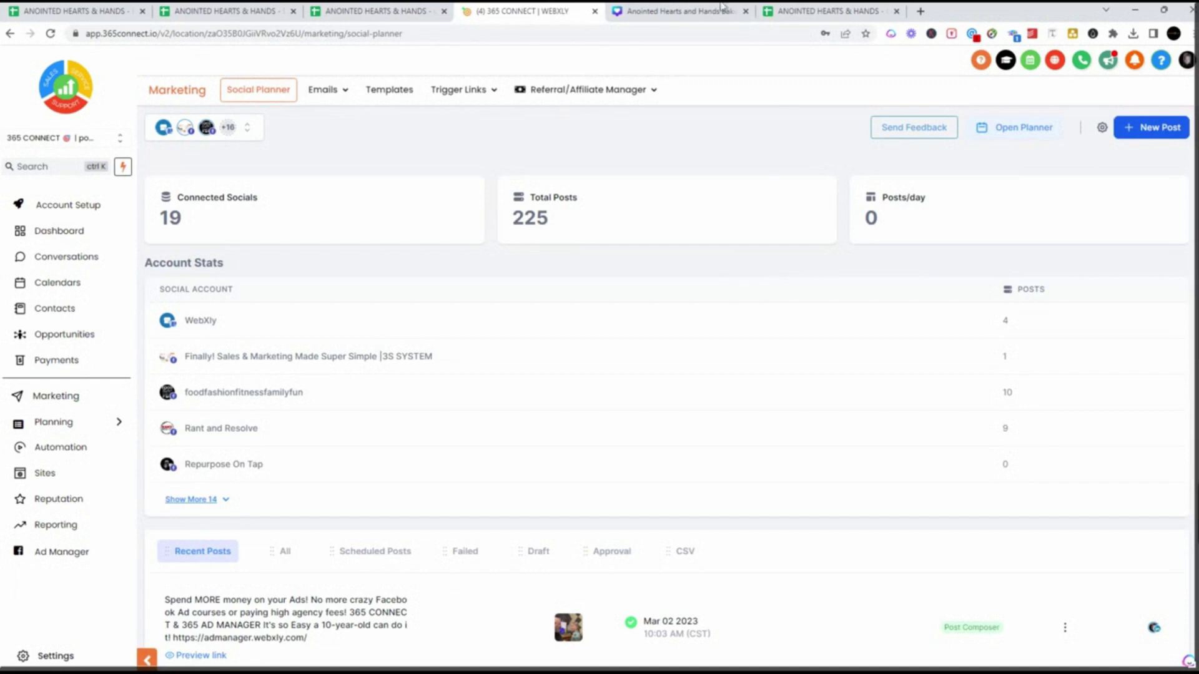
Step: Upload 'CSV Import Sample - CSV Import Sample customer.csv' via Upload from CSV and continue to Select Socials
{"action": "left_click", "coordinate": [1129, 136]}
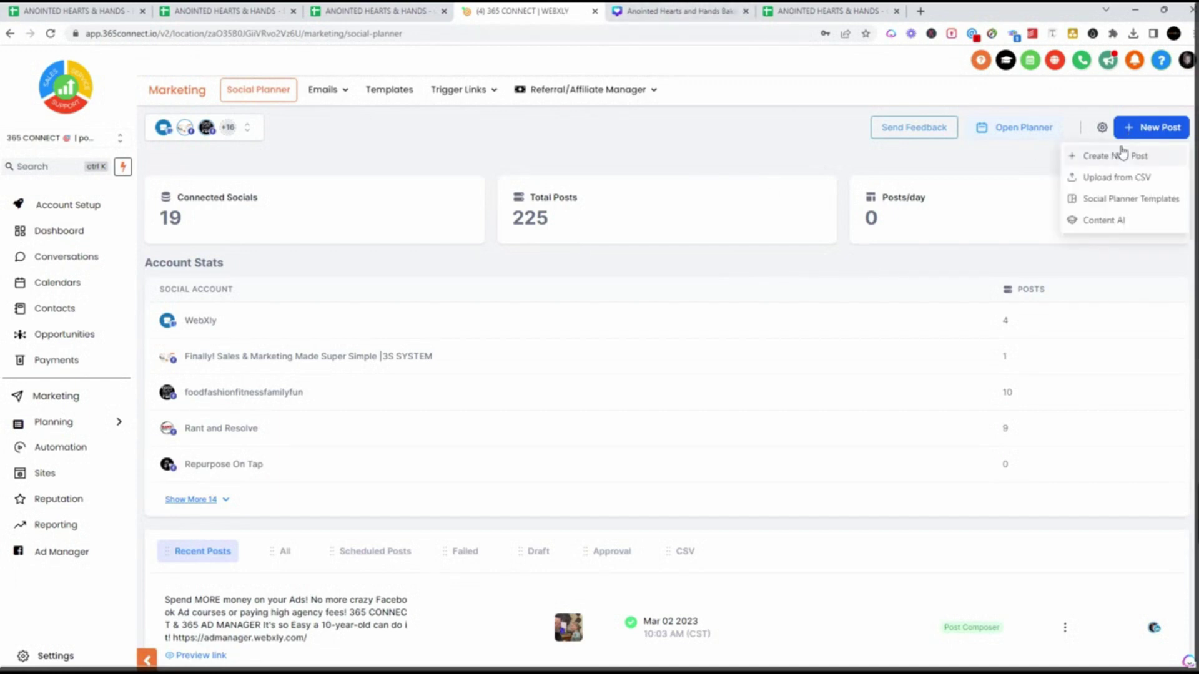
{"action": "left_click", "coordinate": [1135, 178]}
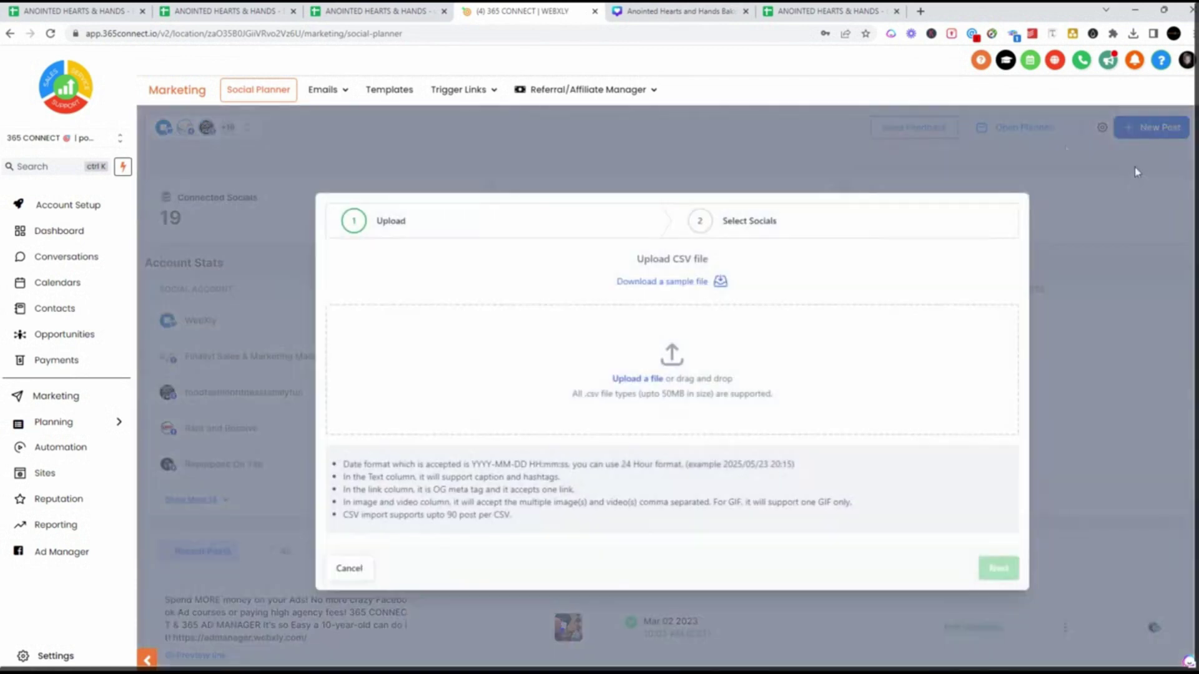
{"action": "left_click", "coordinate": [643, 379]}
{"action": "left_click", "coordinate": [140, 183]}
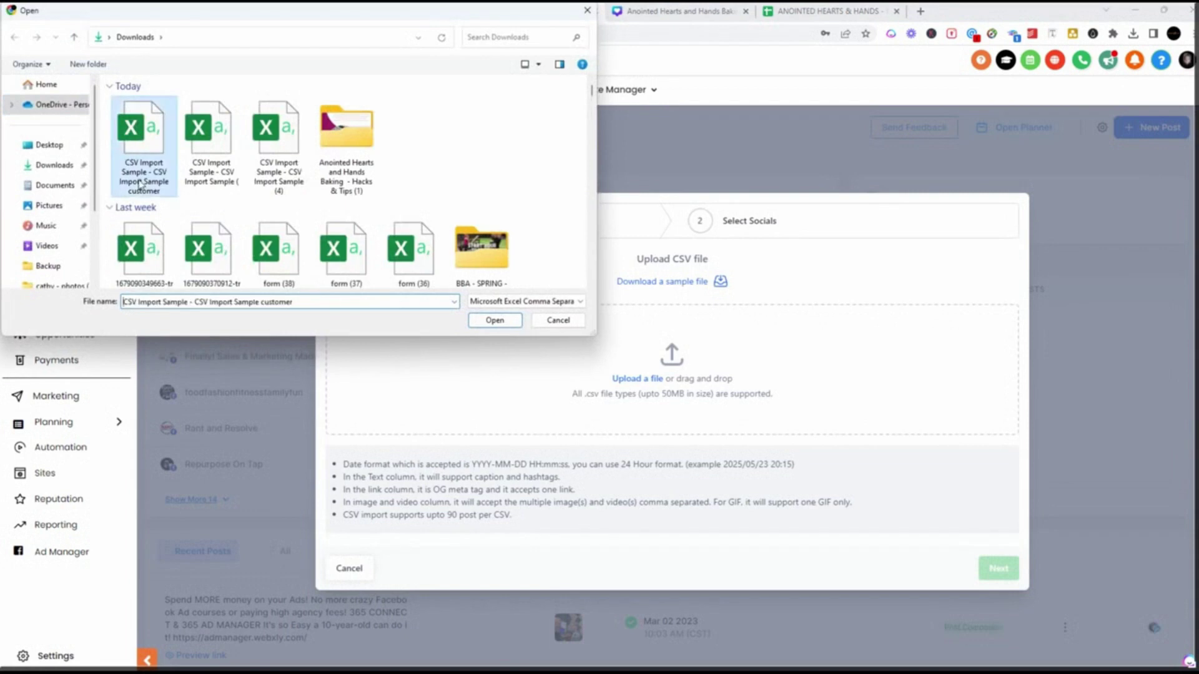
{"action": "left_click", "coordinate": [495, 319]}
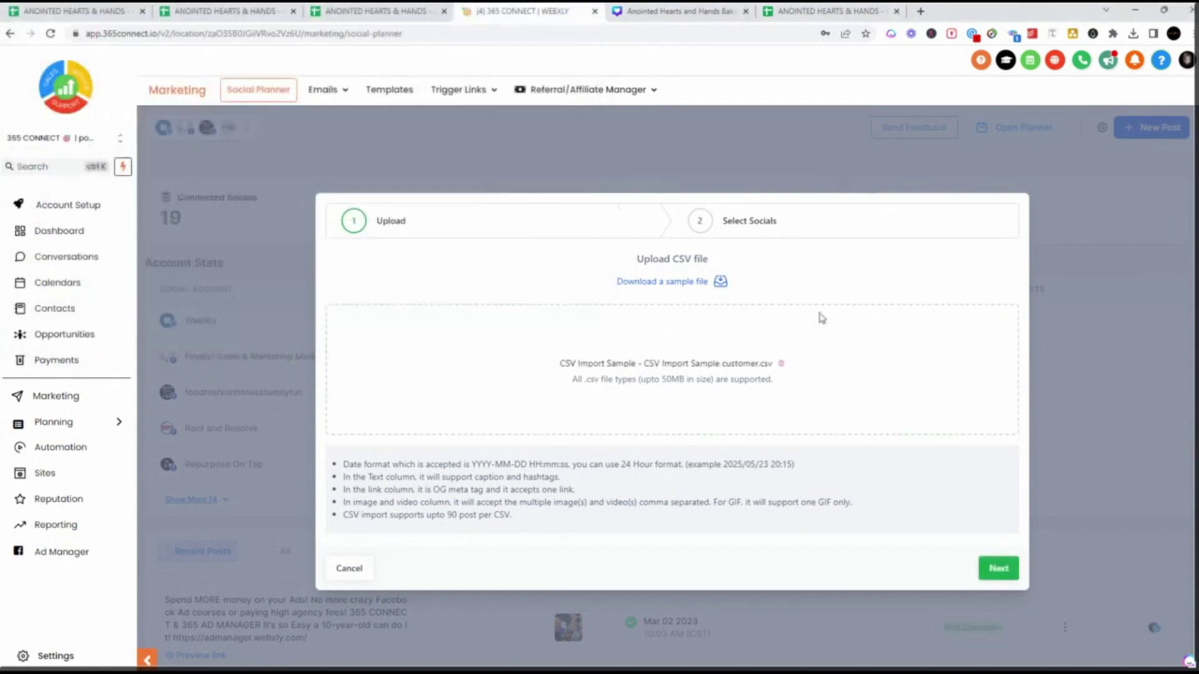
{"action": "left_click", "coordinate": [997, 570]}
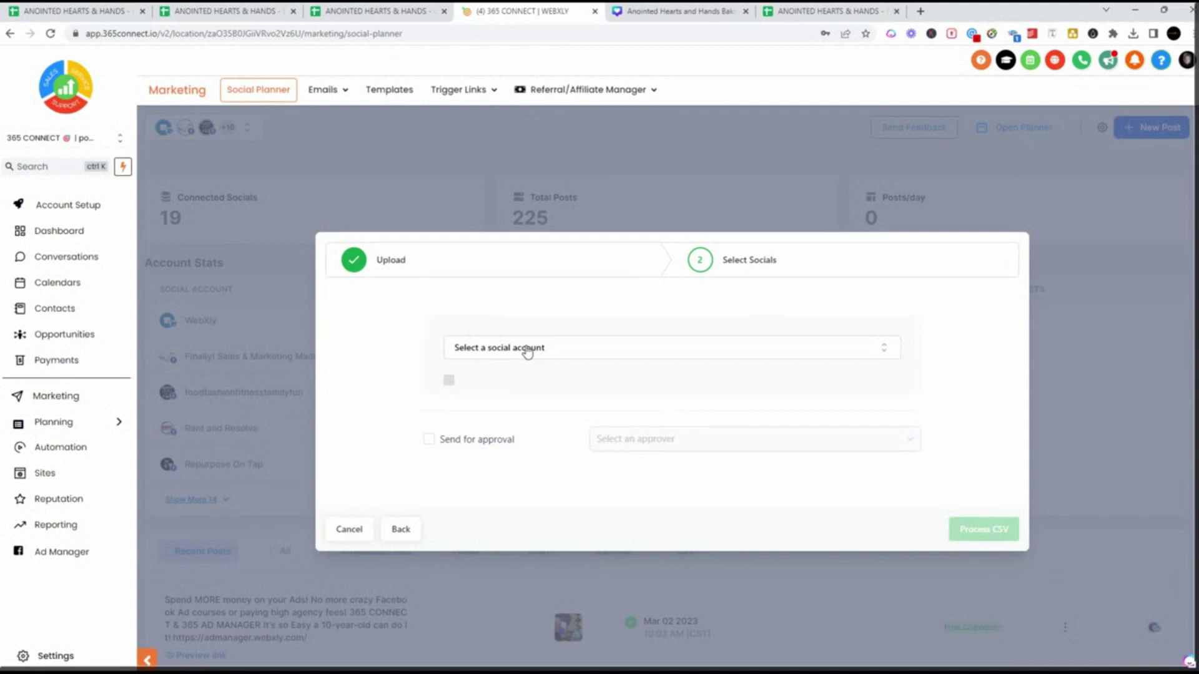
Step: Process the CSV for the 5FTEXAS - Links account group with Send for approval left off
{"action": "left_click", "coordinate": [886, 349]}
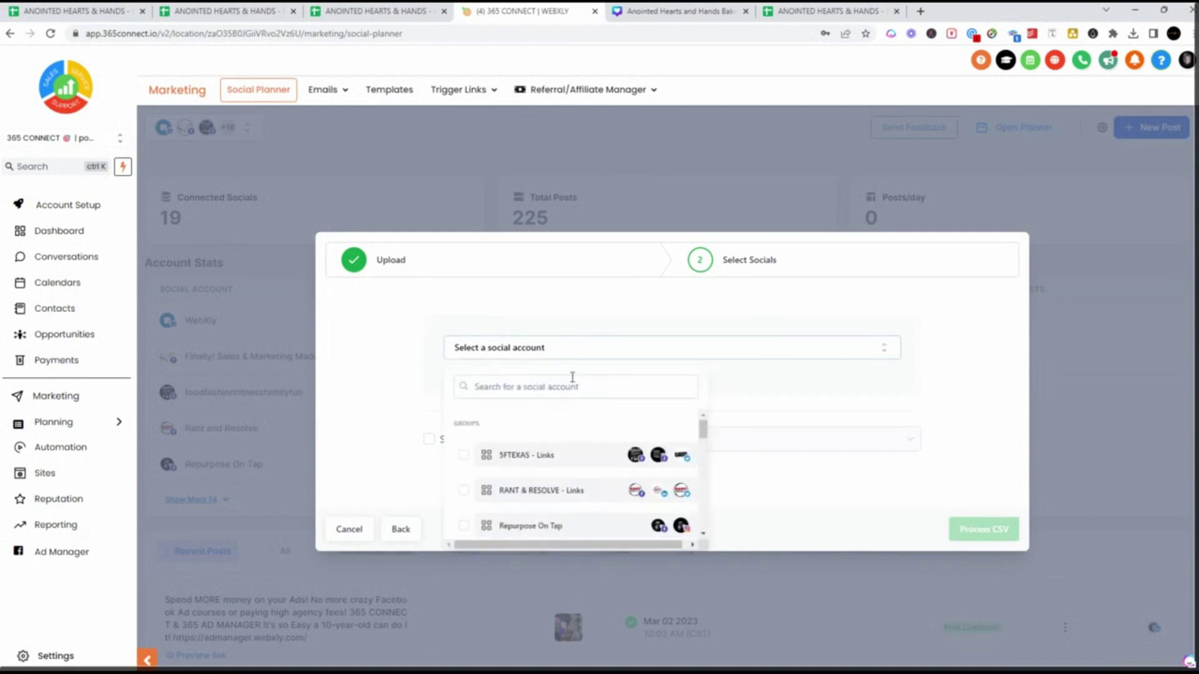
{"action": "scroll", "coordinate": [546, 444], "scroll_direction": "down", "scroll_amount": 2}
{"action": "scroll", "coordinate": [546, 452], "scroll_direction": "up", "scroll_amount": 2}
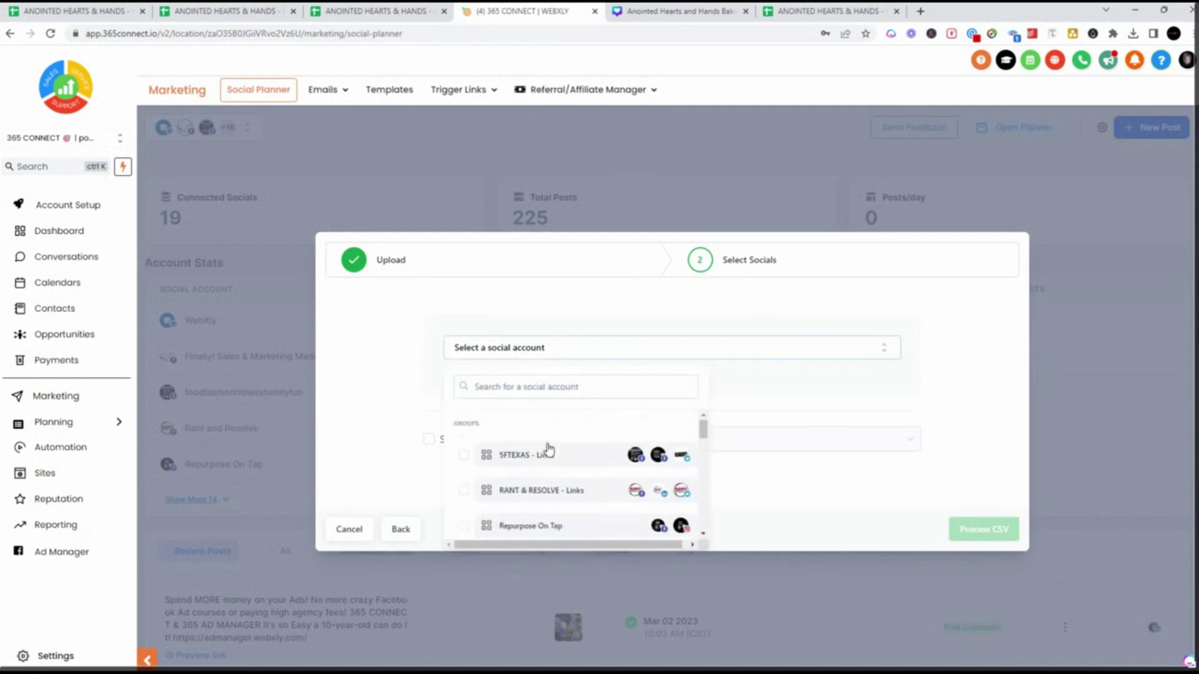
{"action": "left_click", "coordinate": [480, 458]}
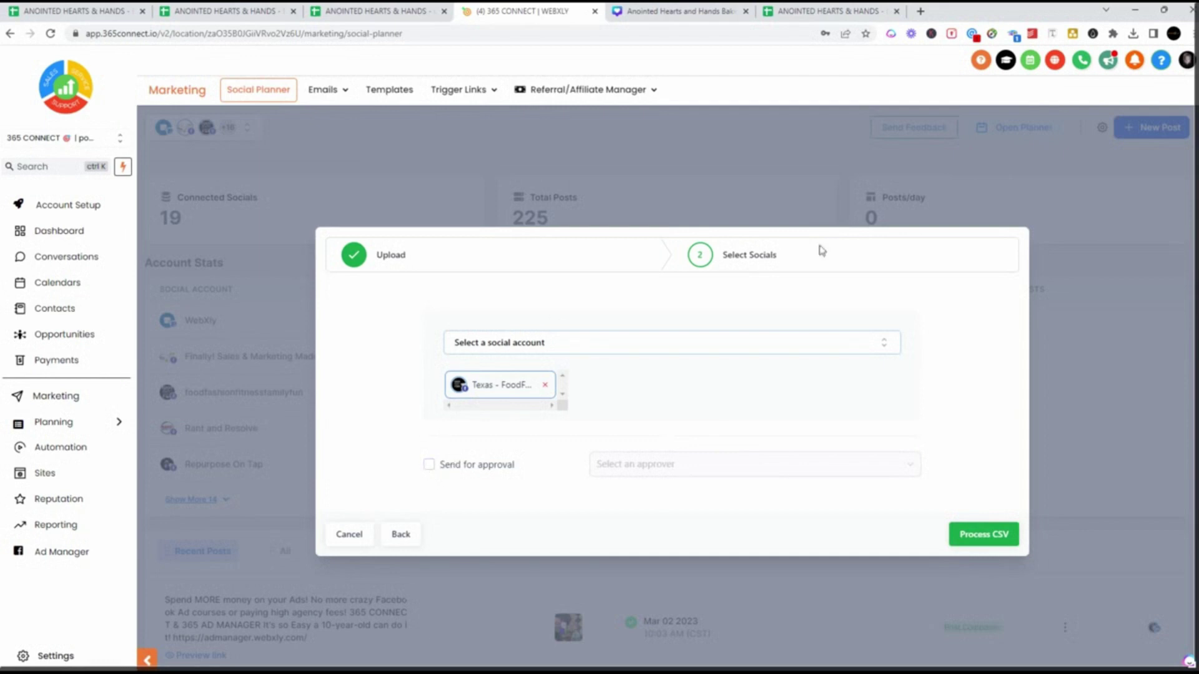
{"action": "left_click", "coordinate": [427, 467]}
{"action": "left_click", "coordinate": [671, 478]}
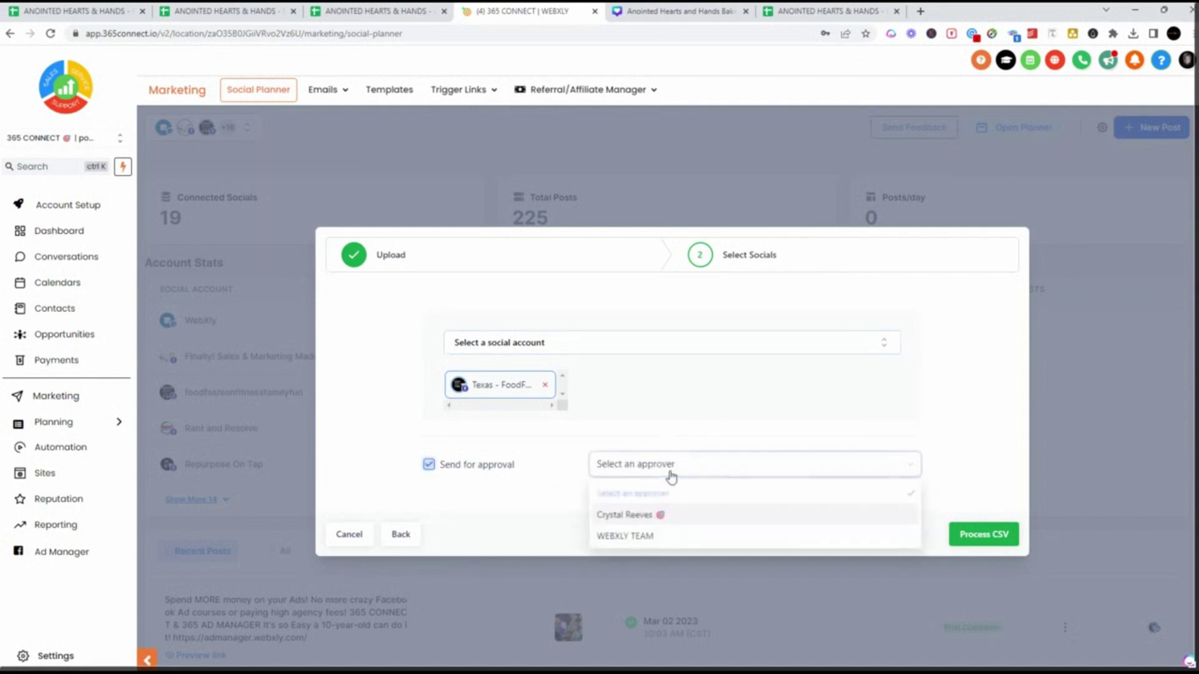
{"action": "left_click", "coordinate": [429, 468]}
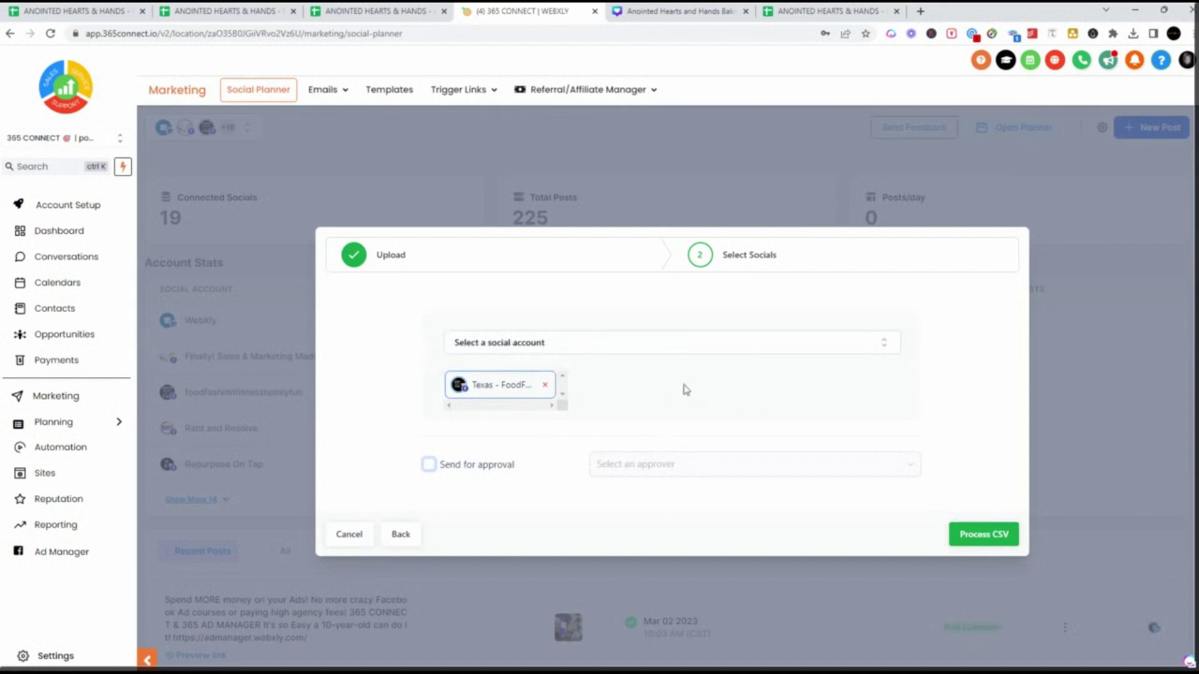
{"action": "left_click", "coordinate": [996, 534]}
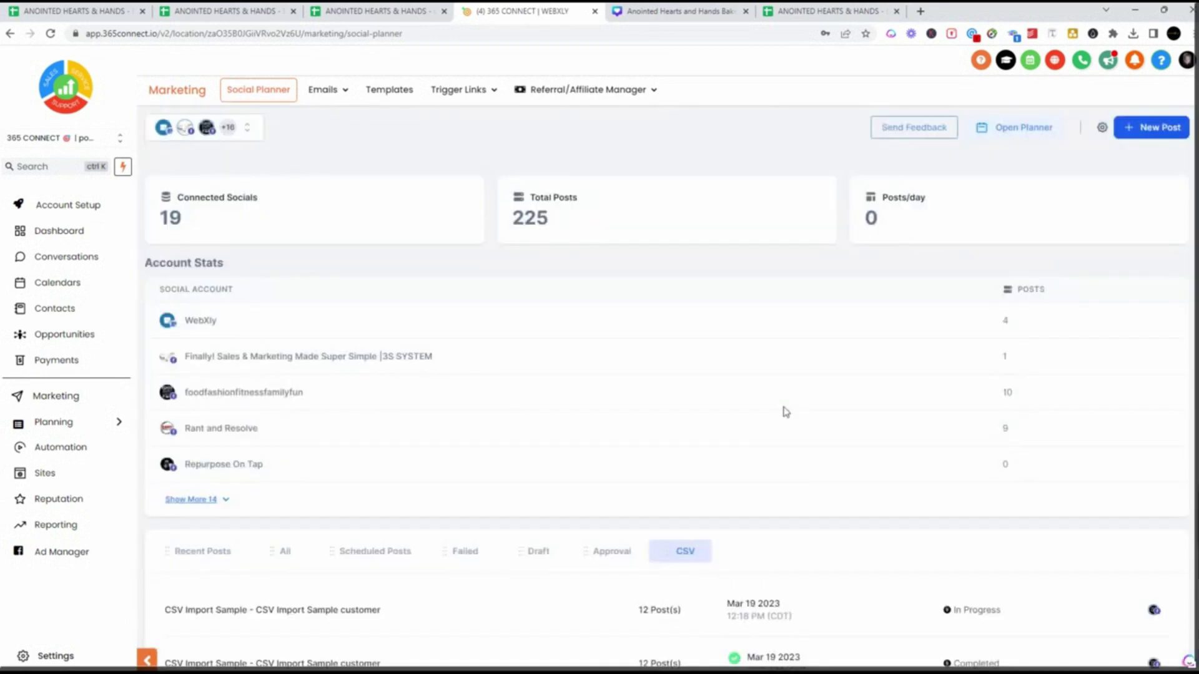
Step: On the Social Planner's CSV tab, open Review & Schedule for the newest CSV Import Sample import
{"action": "scroll", "coordinate": [1002, 555], "scroll_direction": "down", "scroll_amount": 2}
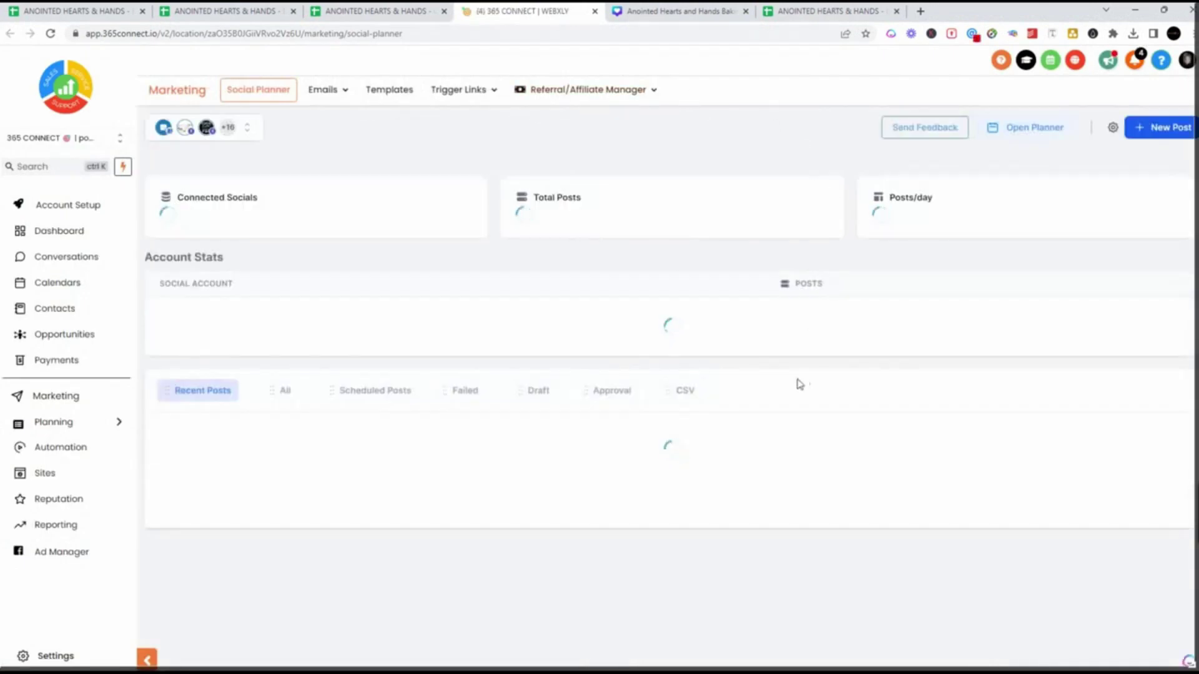
{"action": "scroll", "coordinate": [762, 570], "scroll_direction": "down", "scroll_amount": 3}
{"action": "left_click", "coordinate": [687, 364]}
{"action": "scroll", "coordinate": [690, 399], "scroll_direction": "down", "scroll_amount": 2}
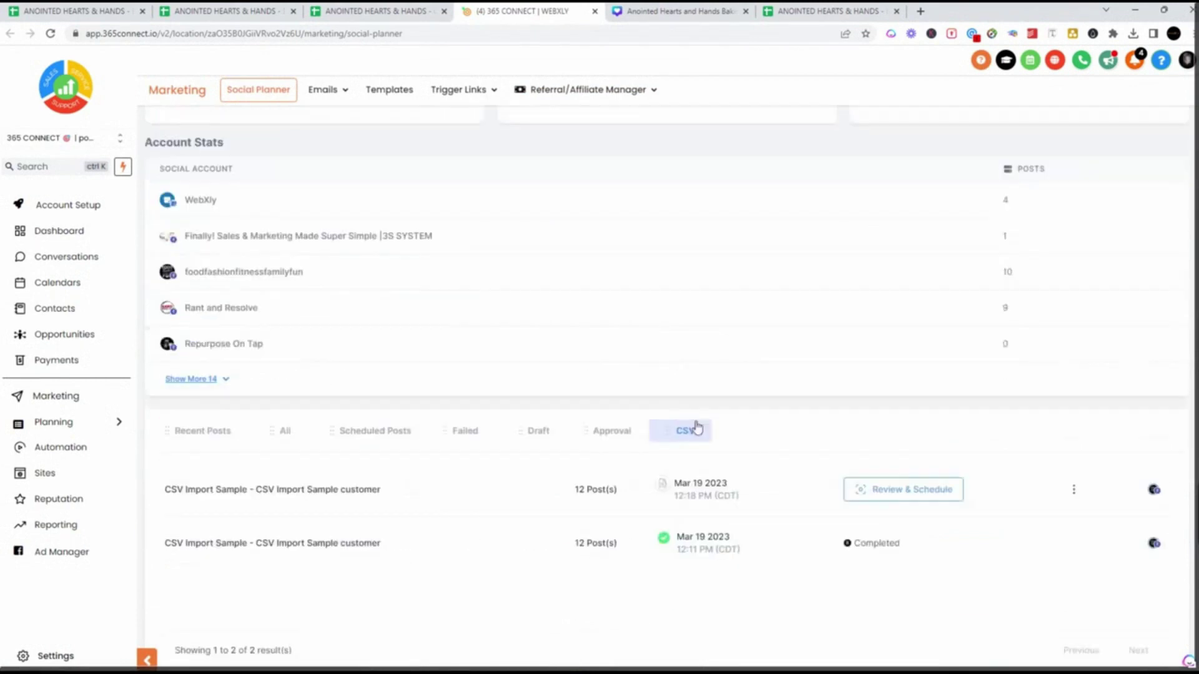
{"action": "left_click", "coordinate": [919, 493]}
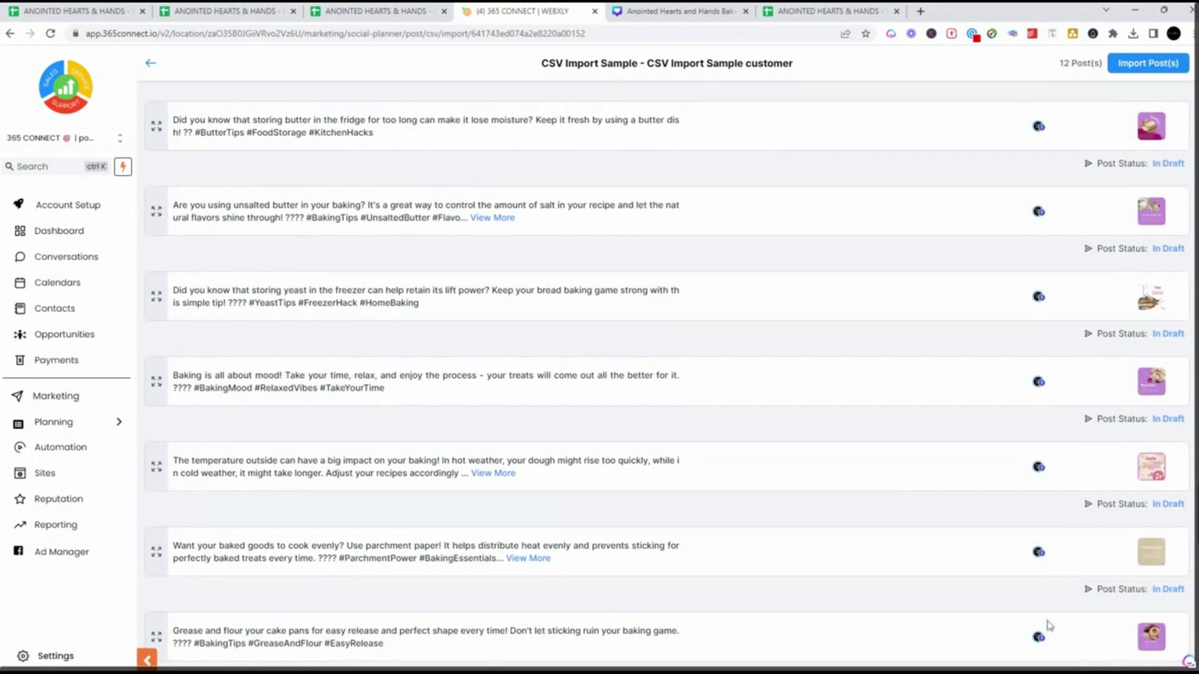
{"action": "scroll", "coordinate": [596, 366], "scroll_direction": "down", "scroll_amount": 5}
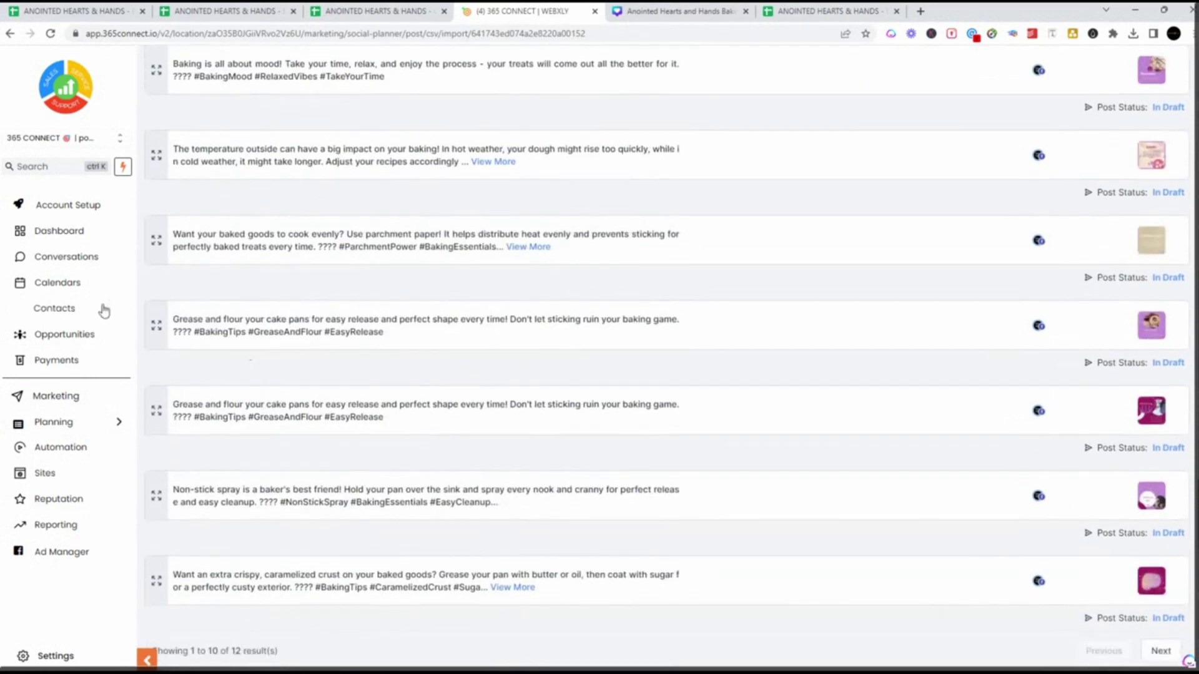
{"action": "scroll", "coordinate": [388, 158], "scroll_direction": "up", "scroll_amount": 5}
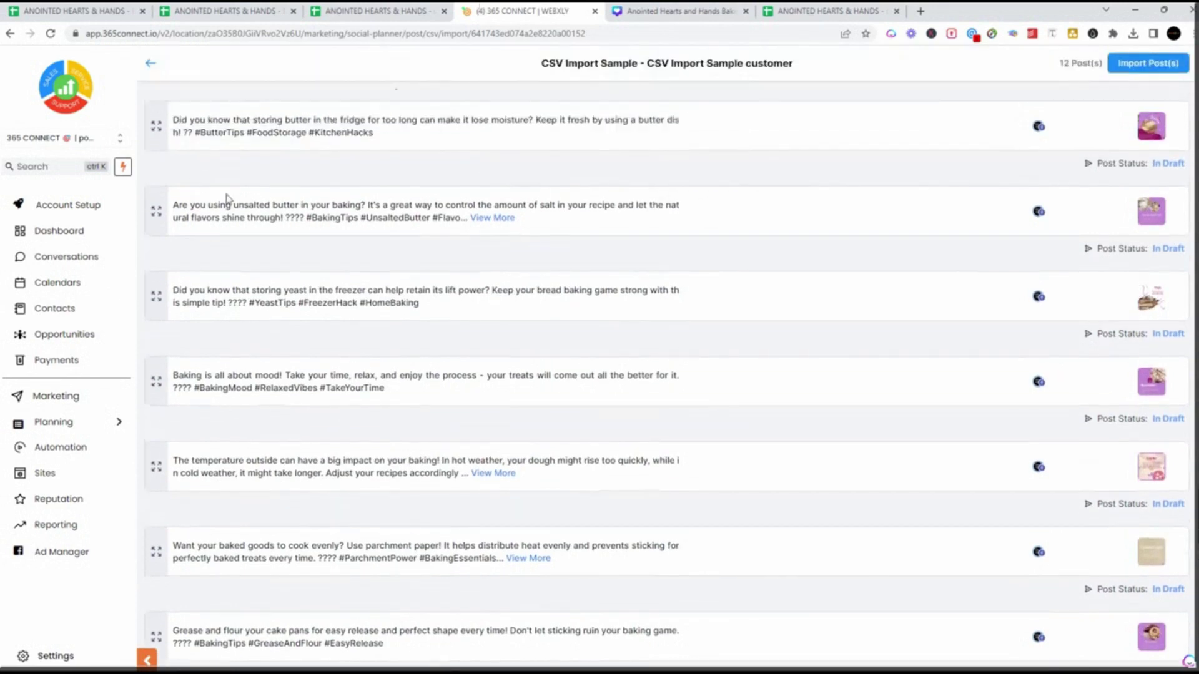
{"action": "left_click", "coordinate": [157, 130]}
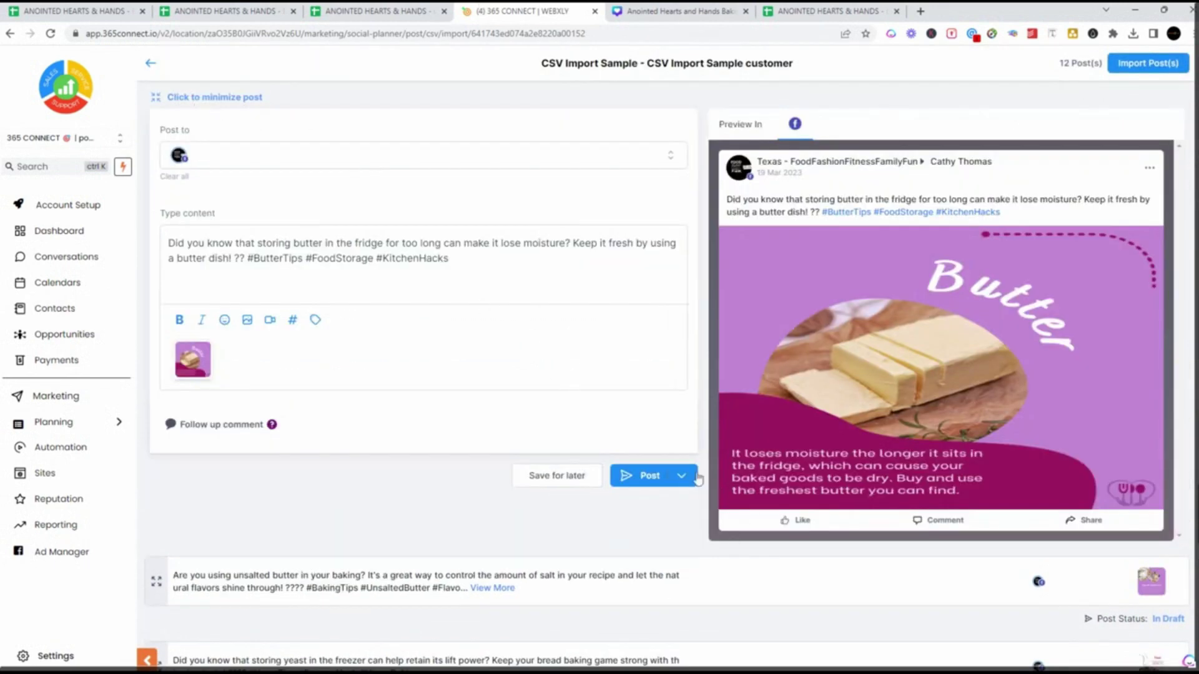
{"action": "left_click", "coordinate": [153, 67]}
{"action": "scroll", "coordinate": [942, 550], "scroll_direction": "down", "scroll_amount": 2}
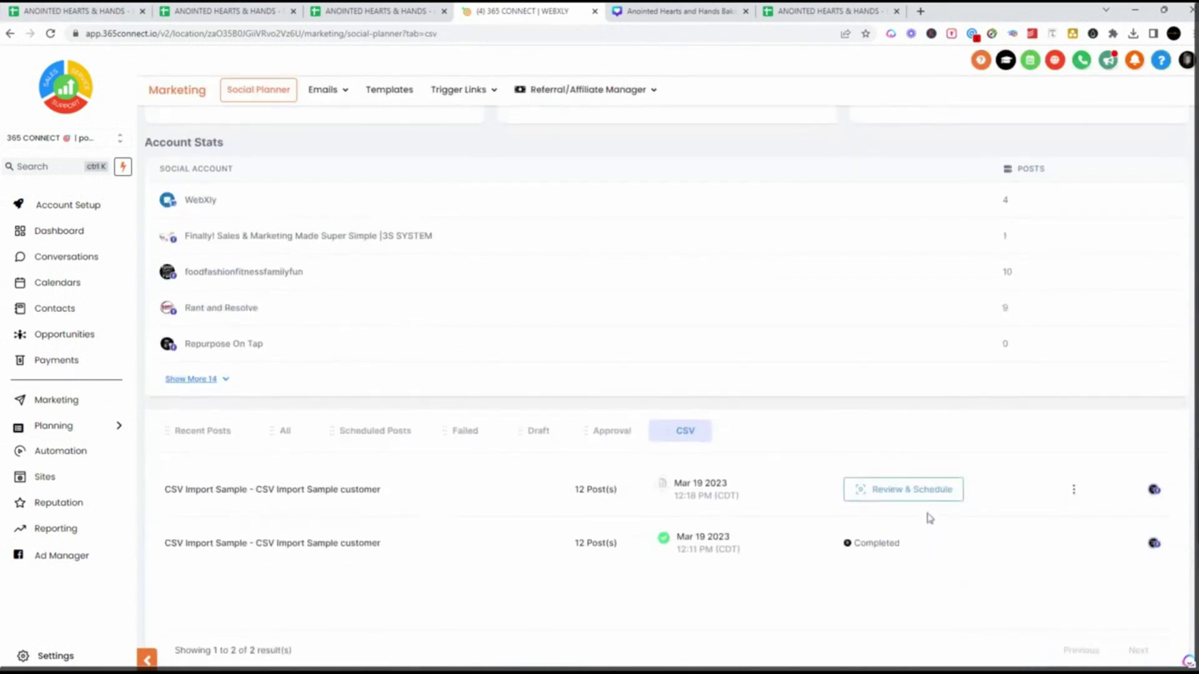
{"action": "left_click", "coordinate": [928, 493]}
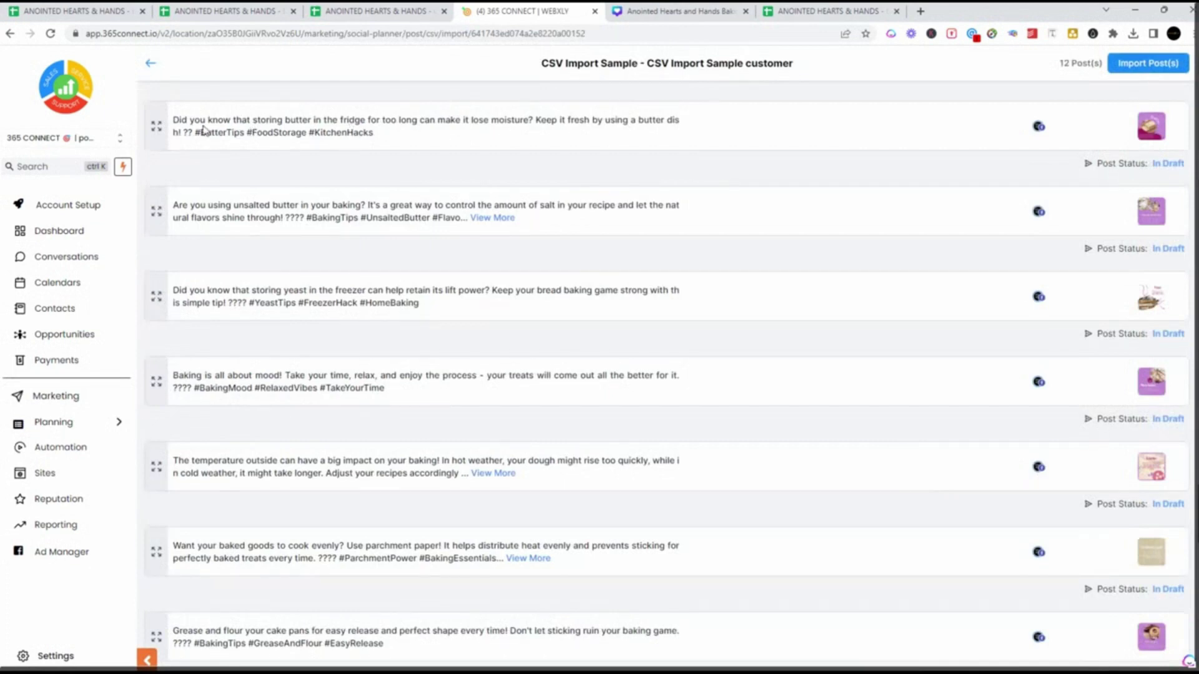
{"action": "left_click", "coordinate": [156, 129]}
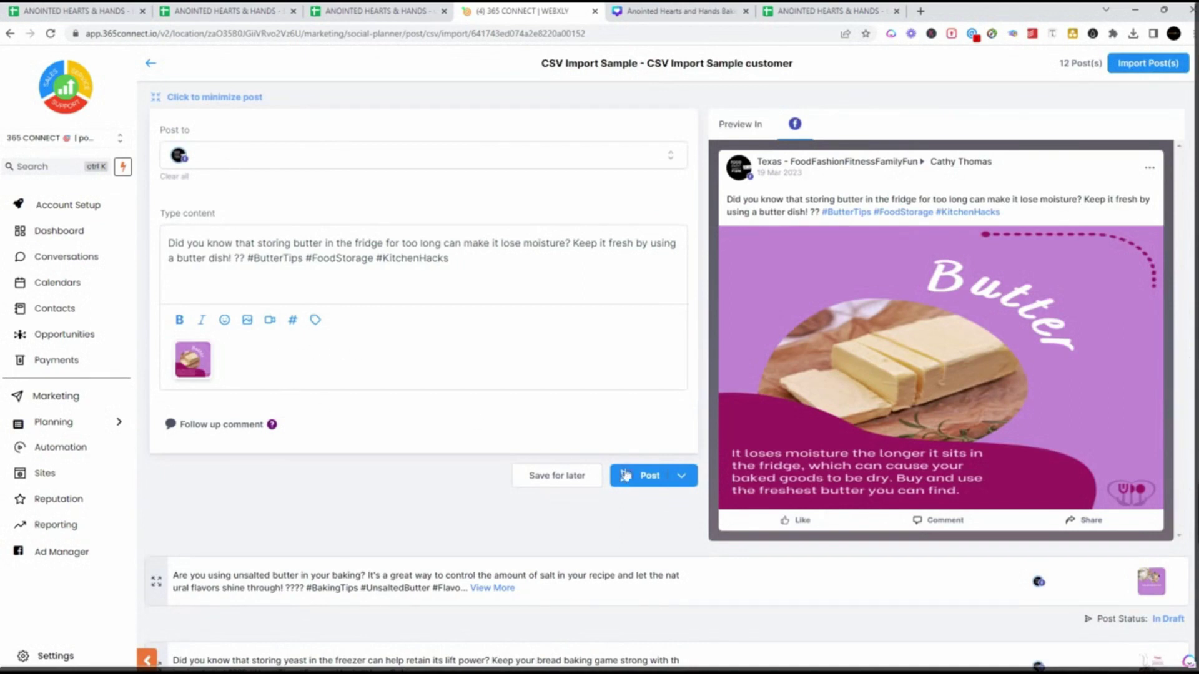
{"action": "left_click", "coordinate": [692, 478]}
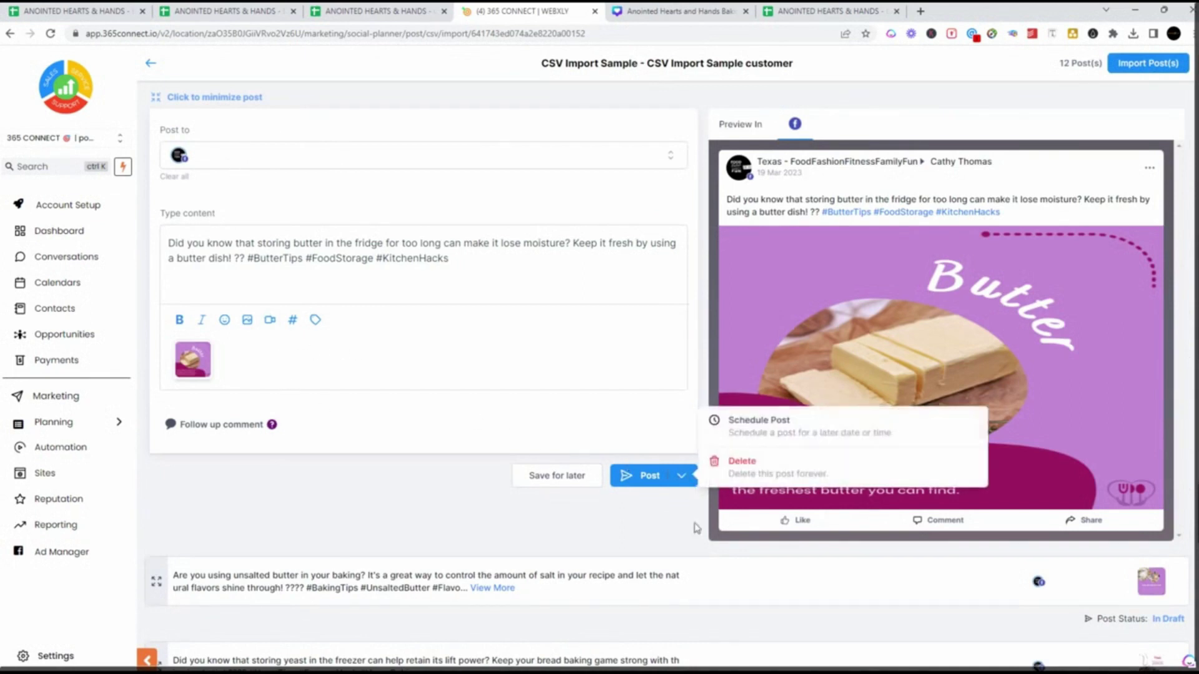
{"action": "left_click", "coordinate": [813, 432]}
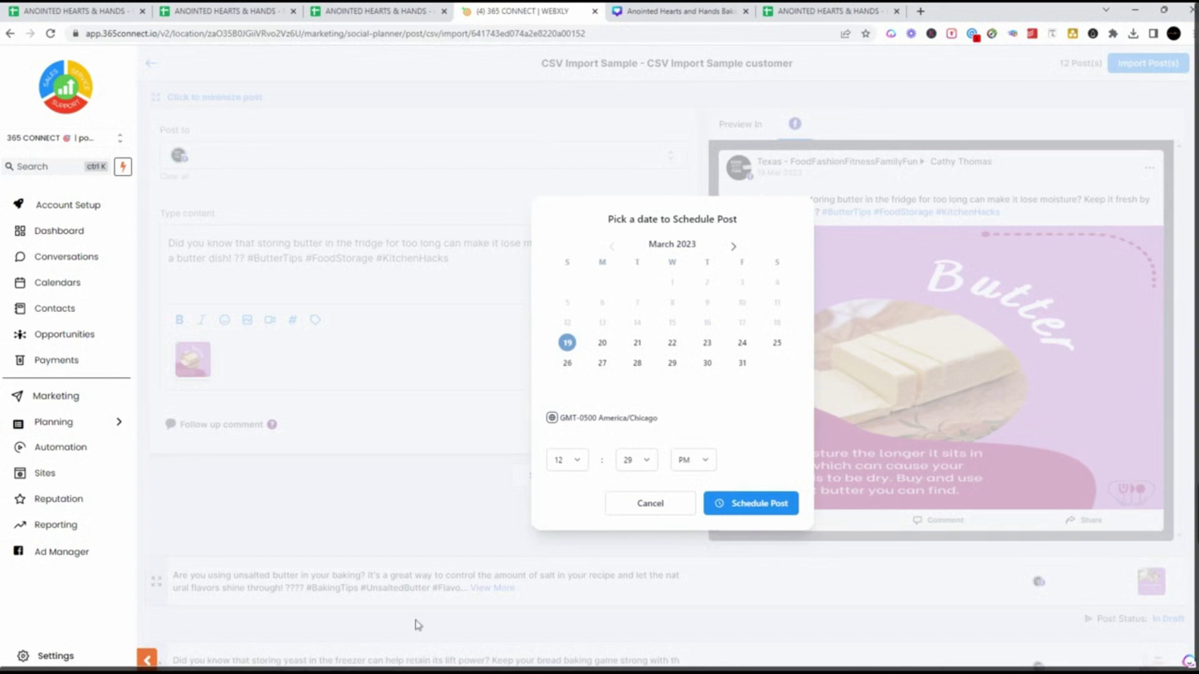
{"action": "left_click", "coordinate": [648, 503]}
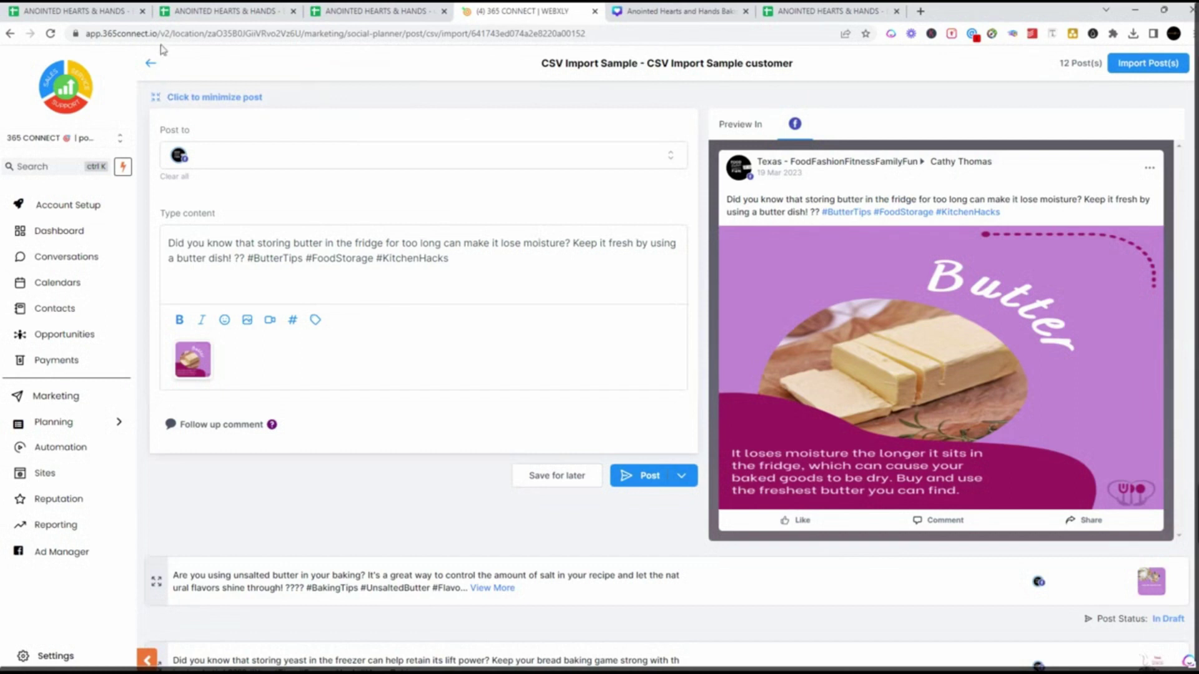
{"action": "left_click", "coordinate": [152, 70]}
{"action": "scroll", "coordinate": [874, 531], "scroll_direction": "down", "scroll_amount": 2}
{"action": "left_click", "coordinate": [913, 492]}
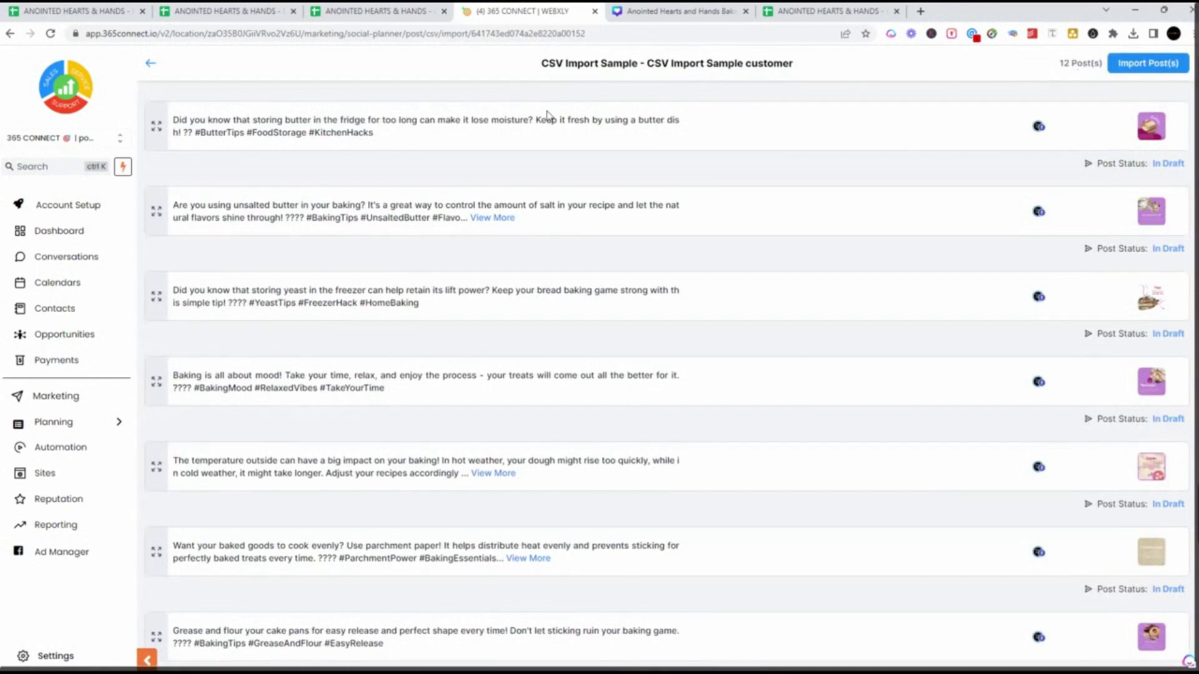
Step: Confirm importing all 12 baking posts and open the March 2023 Planner calendar
{"action": "left_click", "coordinate": [1149, 70]}
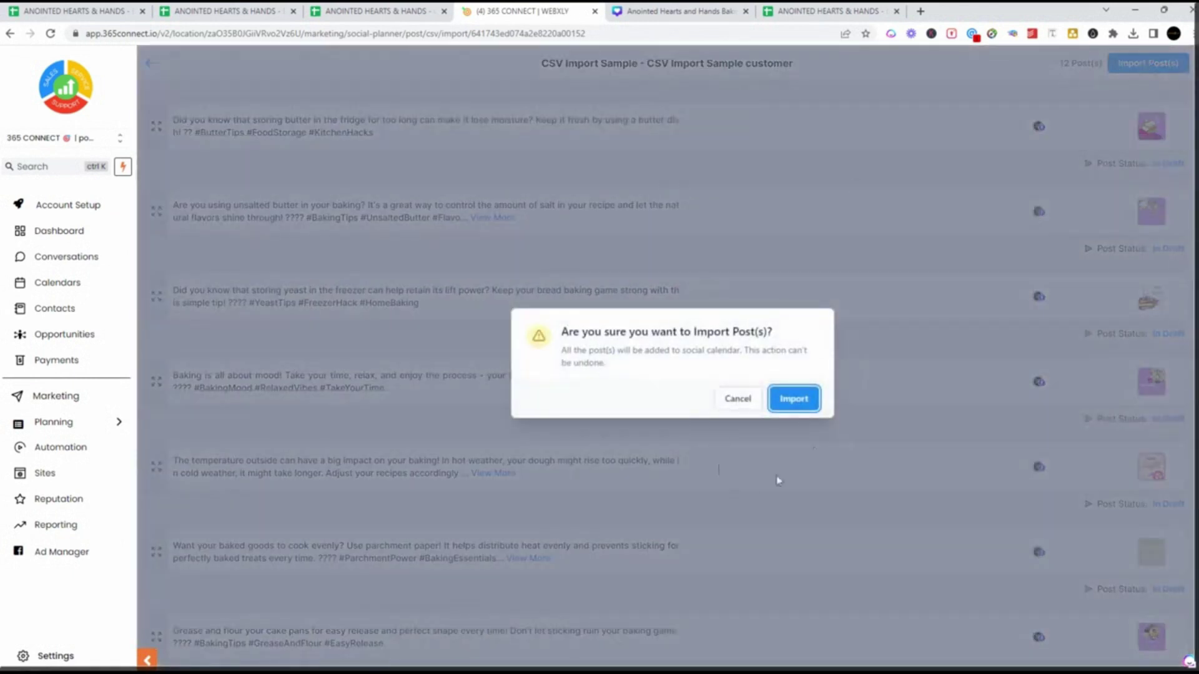
{"action": "left_click", "coordinate": [812, 405]}
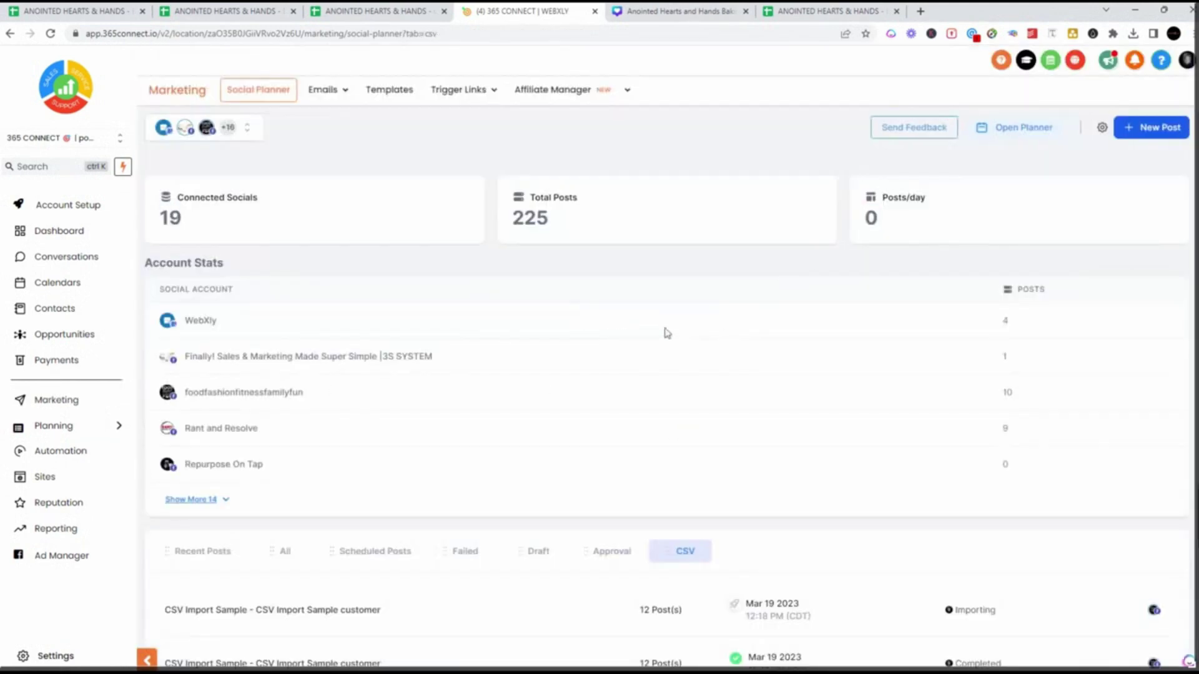
{"action": "right_click", "coordinate": [1152, 274]}
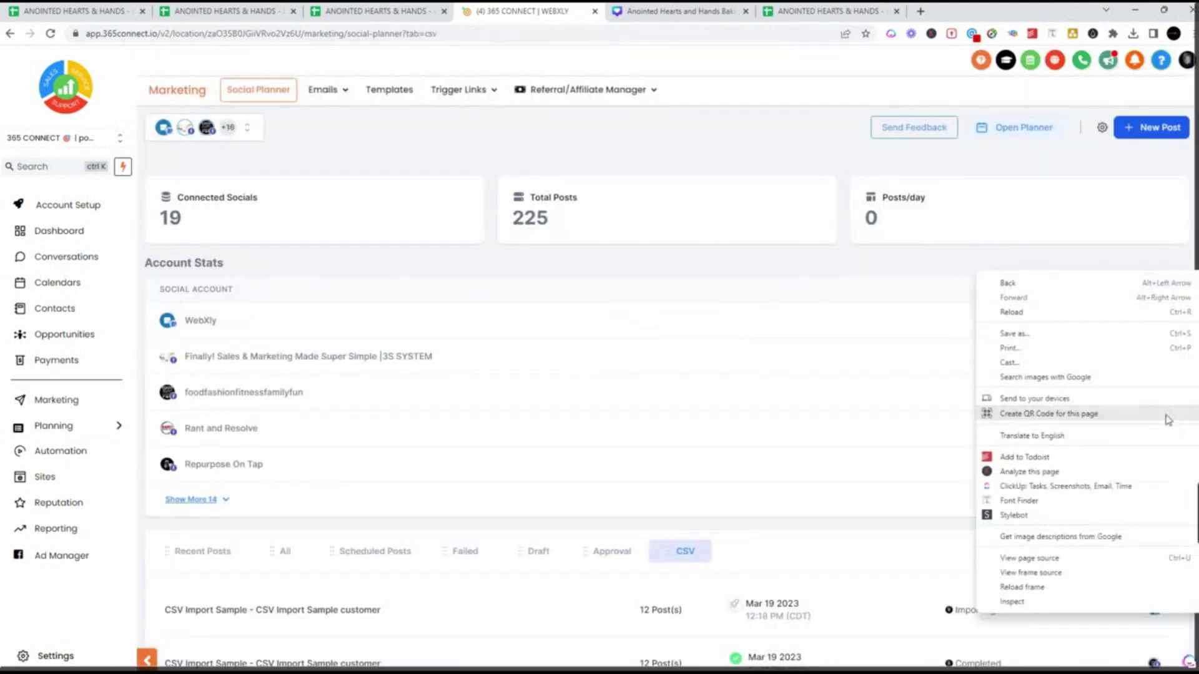
{"action": "left_click", "coordinate": [1007, 131]}
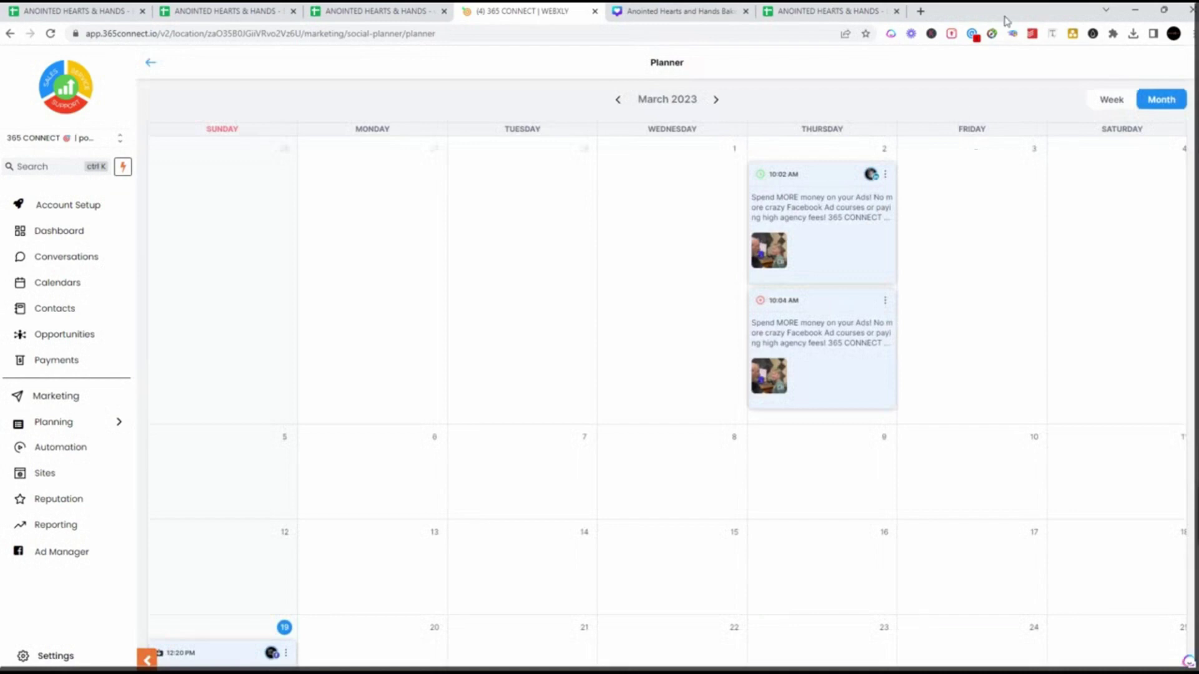
Step: Move butter storage to March 22, yeast and temperature to 21, unsalted butter and baking mood to 23, Grease and flour to 28
{"action": "scroll", "coordinate": [277, 240], "scroll_direction": "down", "scroll_amount": 5}
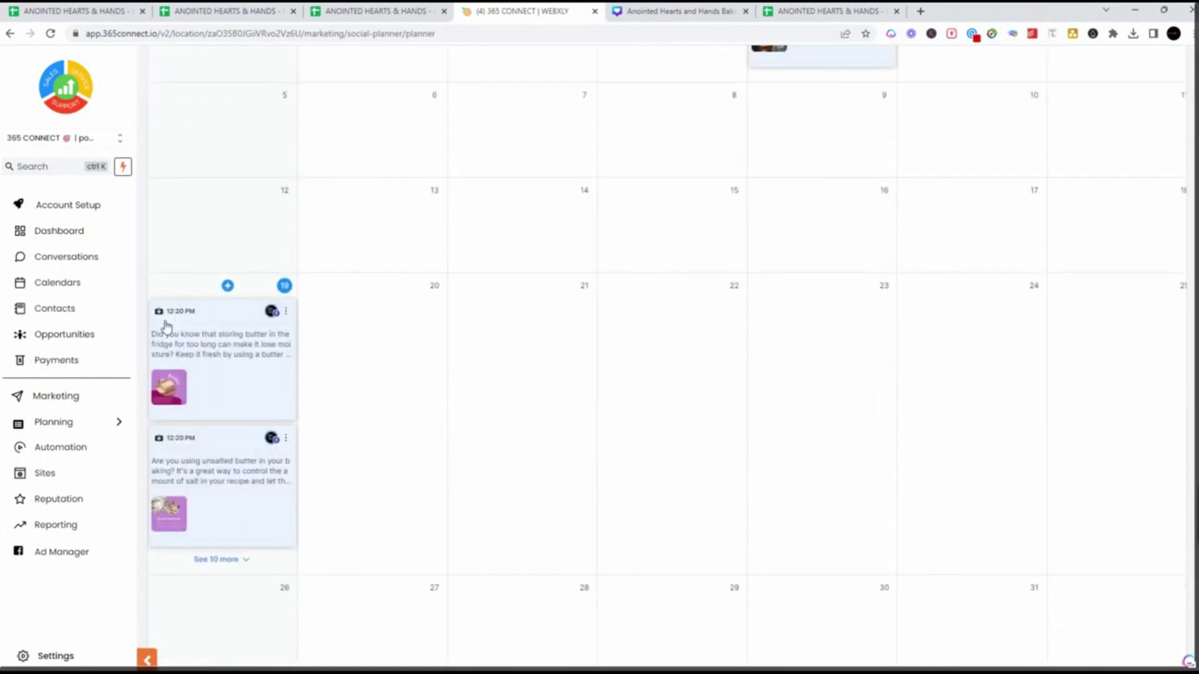
{"action": "left_click_drag", "start_coordinate": [200, 361], "coordinate": [685, 318]}
{"action": "left_click_drag", "start_coordinate": [244, 490], "coordinate": [564, 377]}
{"action": "left_click_drag", "start_coordinate": [182, 340], "coordinate": [749, 340]}
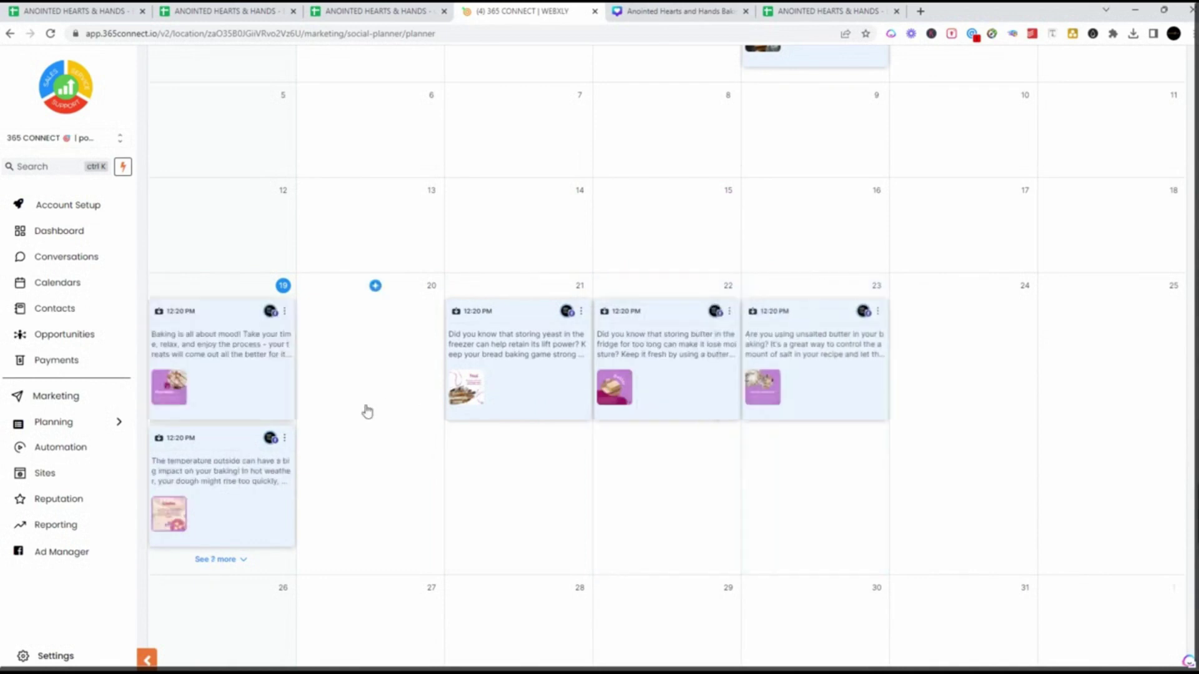
{"action": "left_click_drag", "start_coordinate": [195, 359], "coordinate": [798, 337]}
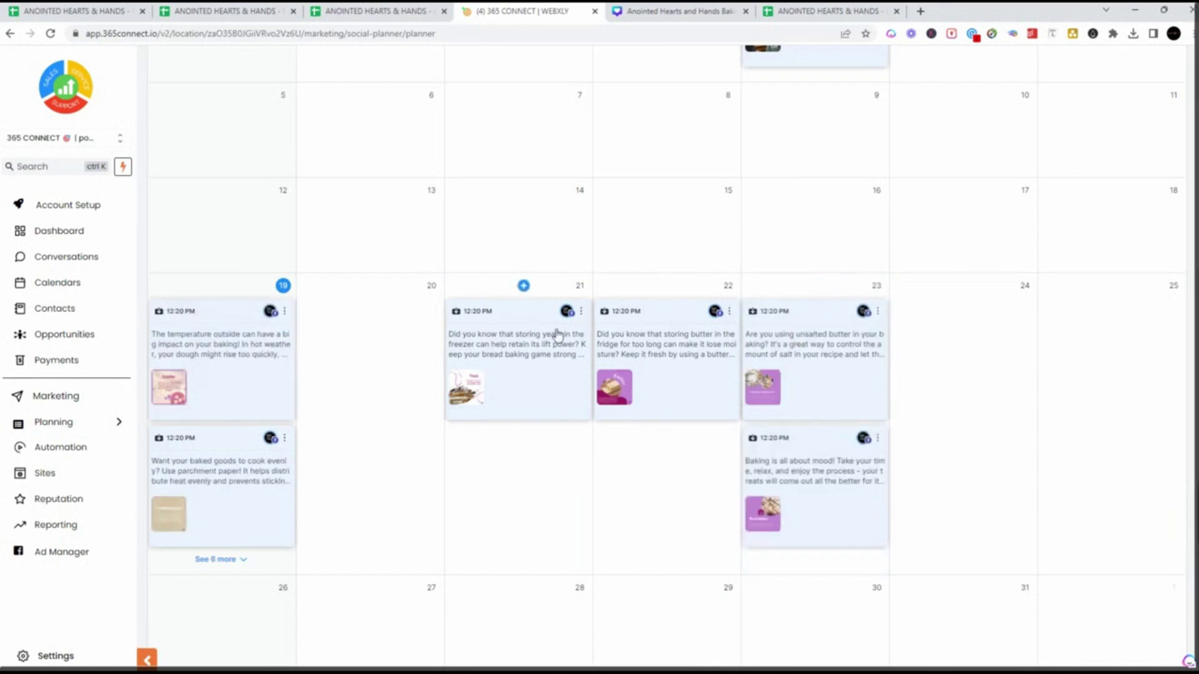
{"action": "left_click_drag", "start_coordinate": [269, 342], "coordinate": [559, 500]}
{"action": "left_click_drag", "start_coordinate": [227, 495], "coordinate": [524, 593]}
Step: Spread the remaining March 19 posts to March 17, 20, 24, 29 and 30, then view the FUN FACTS sheet
{"action": "left_click_drag", "start_coordinate": [164, 473], "coordinate": [632, 587]}
{"action": "left_click_drag", "start_coordinate": [226, 372], "coordinate": [816, 631]}
{"action": "left_click_drag", "start_coordinate": [201, 497], "coordinate": [921, 377]}
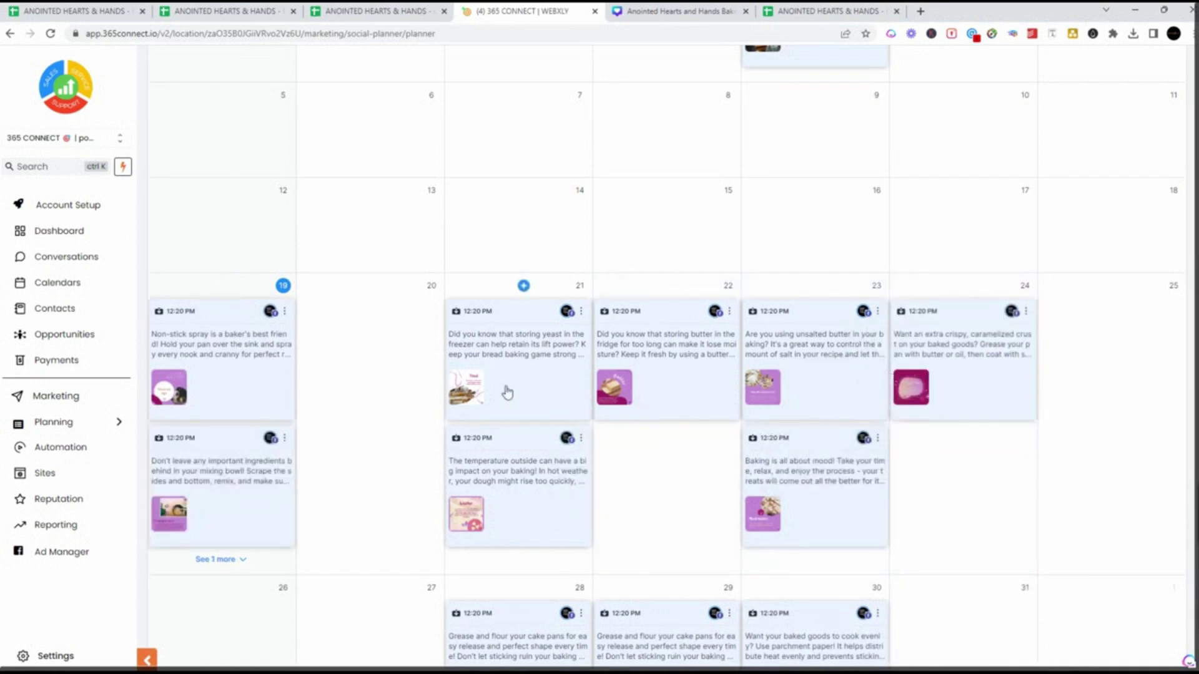
{"action": "mouse_move", "coordinate": [177, 345]}
{"action": "left_mouse_down"}
{"action": "mouse_move", "coordinate": [1004, 420]}
{"action": "mouse_move", "coordinate": [983, 424]}
{"action": "left_mouse_up"}
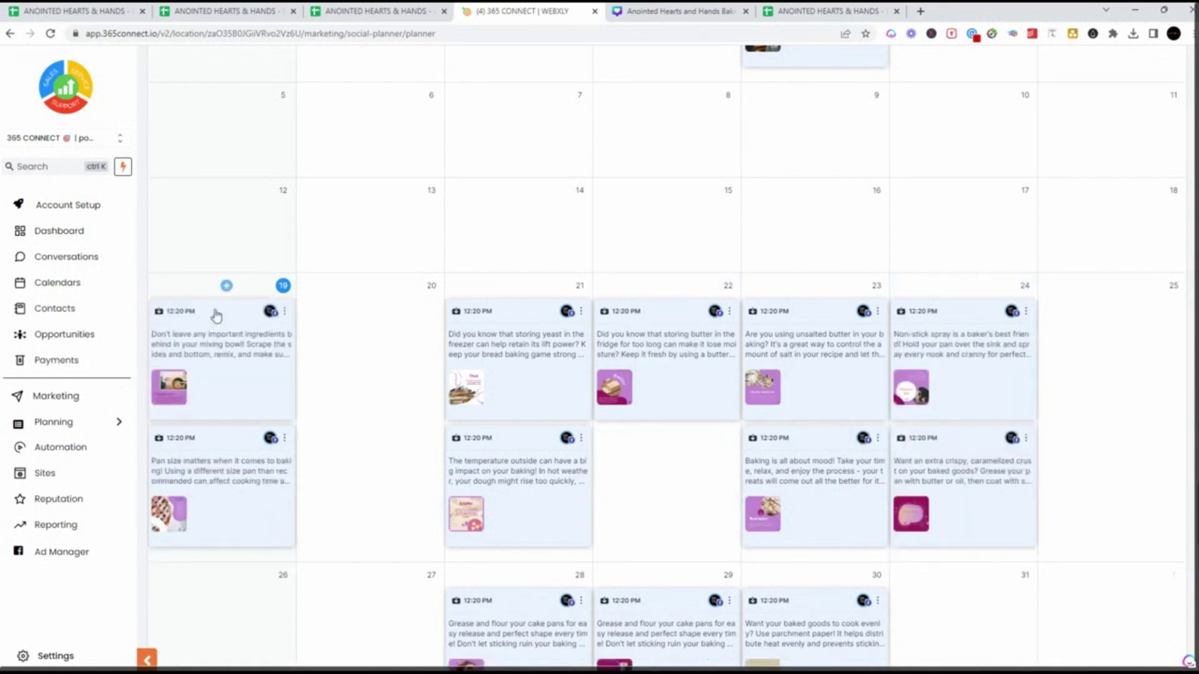
{"action": "left_click_drag", "start_coordinate": [209, 354], "coordinate": [958, 219]}
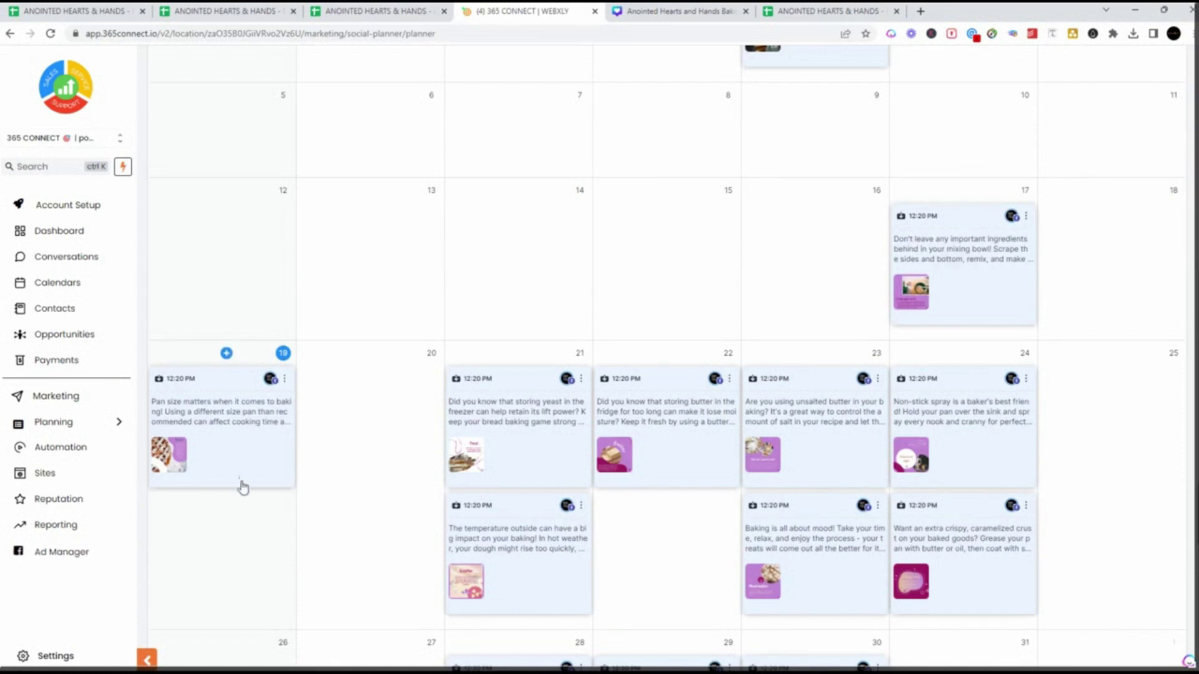
{"action": "left_click_drag", "start_coordinate": [243, 481], "coordinate": [379, 474]}
{"action": "scroll", "coordinate": [584, 305], "scroll_direction": "down", "scroll_amount": 2}
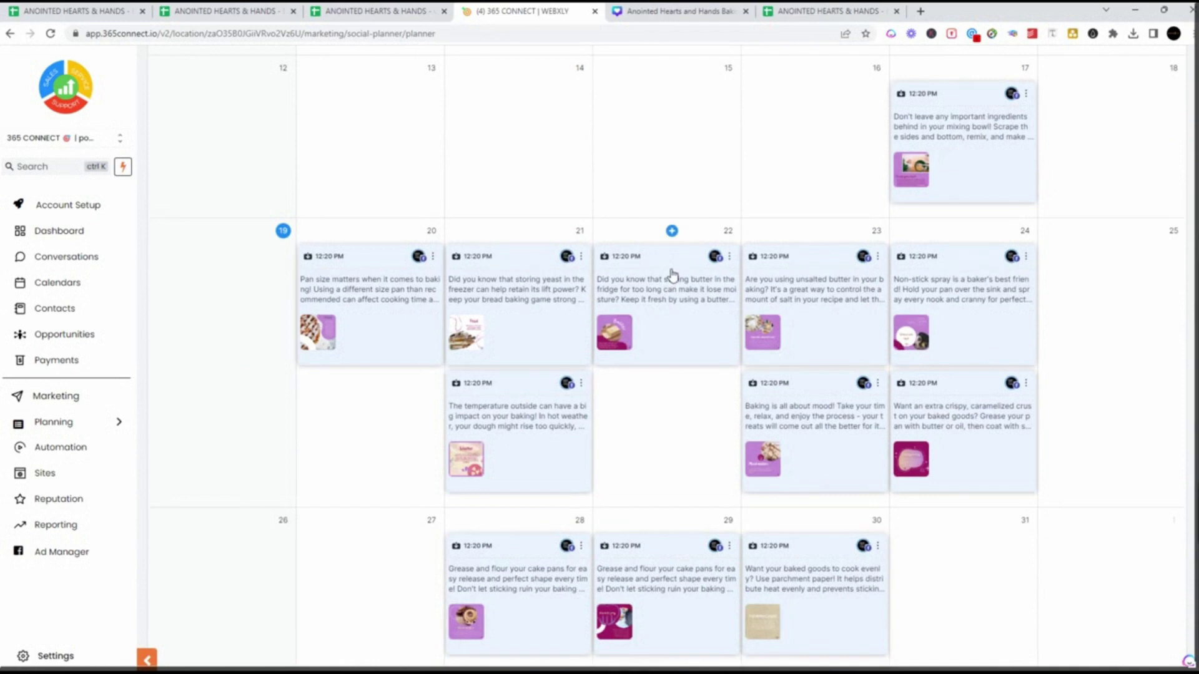
{"action": "left_click", "coordinate": [384, 12]}
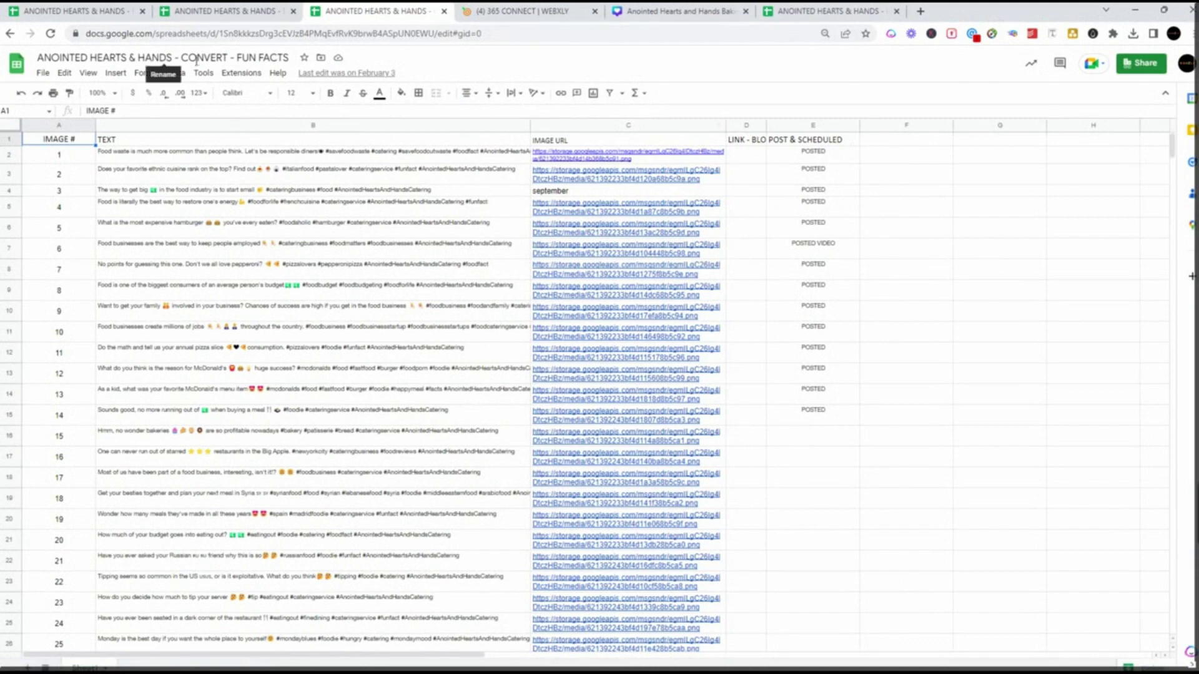
Step: Switch back to the 365 Connect Social Planner's March calendar
{"action": "left_click", "coordinate": [545, 12]}
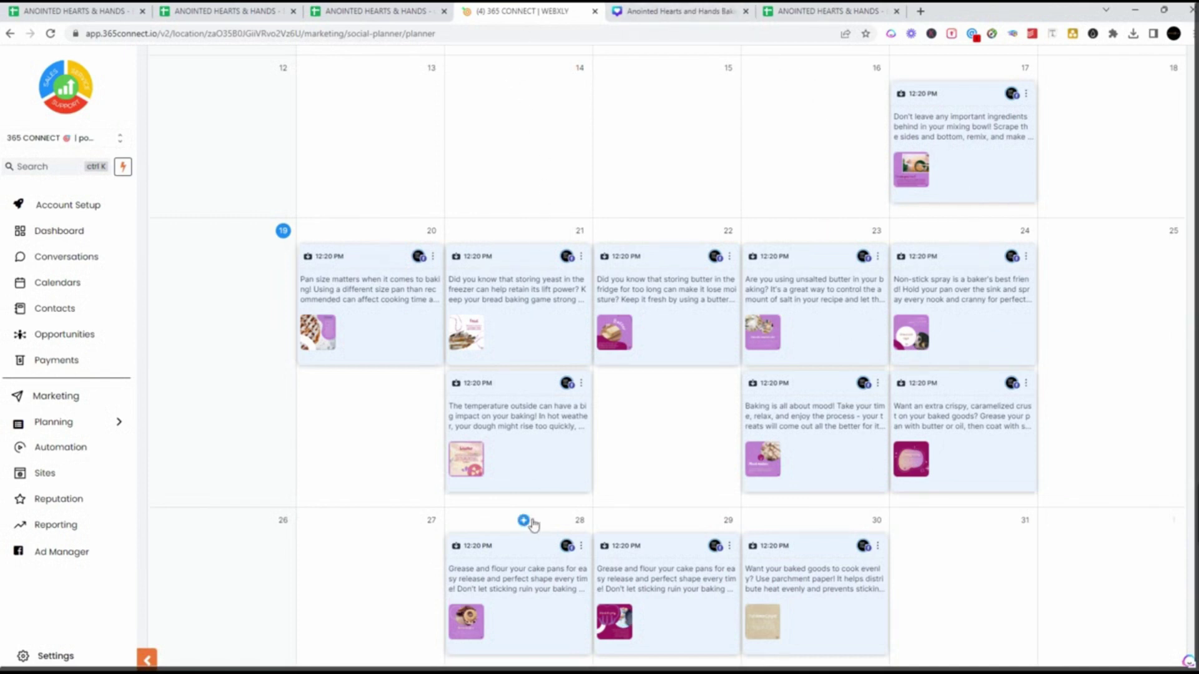
Step: Move the temperature outside post to March 22 and open the March 20 Pan size post for editing
{"action": "left_click_drag", "start_coordinate": [514, 455], "coordinate": [587, 390]}
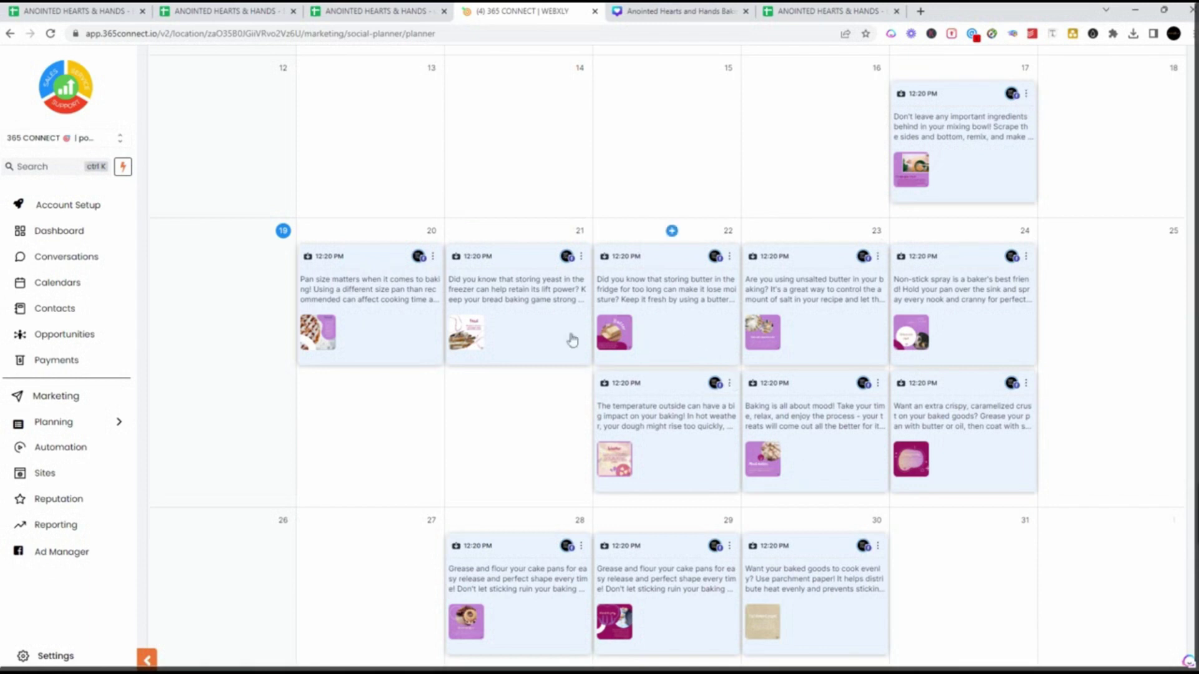
{"action": "left_click", "coordinate": [432, 258]}
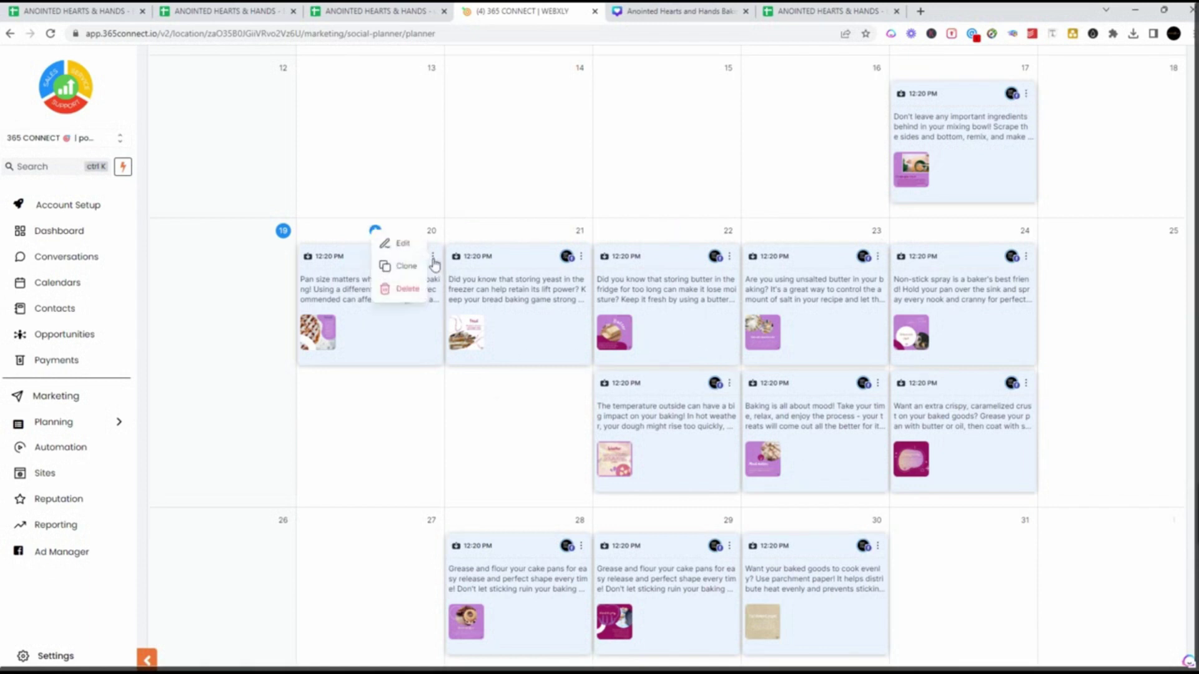
{"action": "left_click", "coordinate": [397, 245]}
Step: Schedule the Pan size post for March 21 at 02:20 PM
{"action": "mouse_move", "coordinate": [625, 465]}
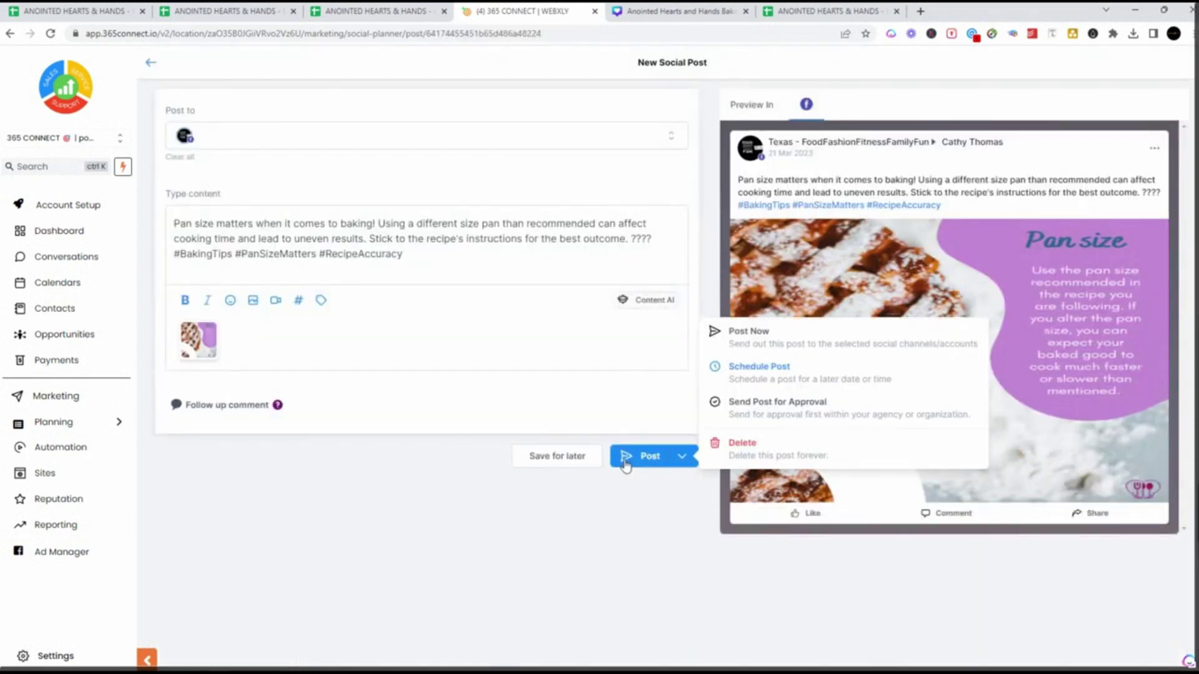
{"action": "left_click", "coordinate": [759, 383]}
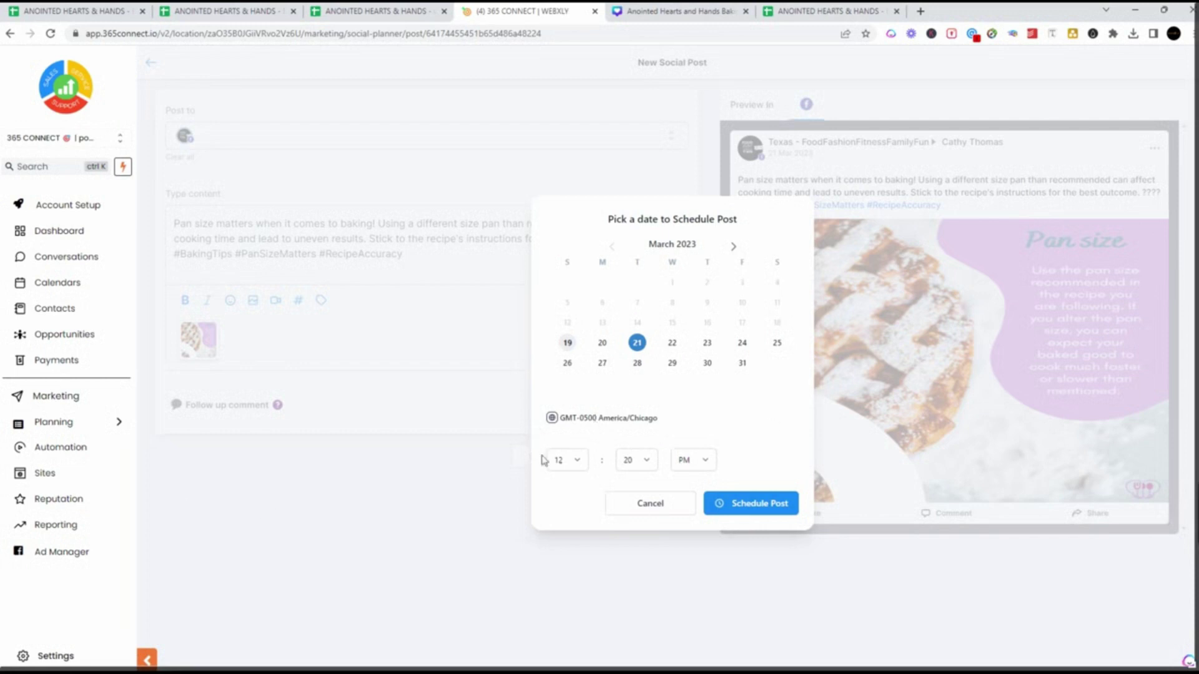
{"action": "left_click", "coordinate": [561, 460]}
{"action": "left_click", "coordinate": [569, 495]}
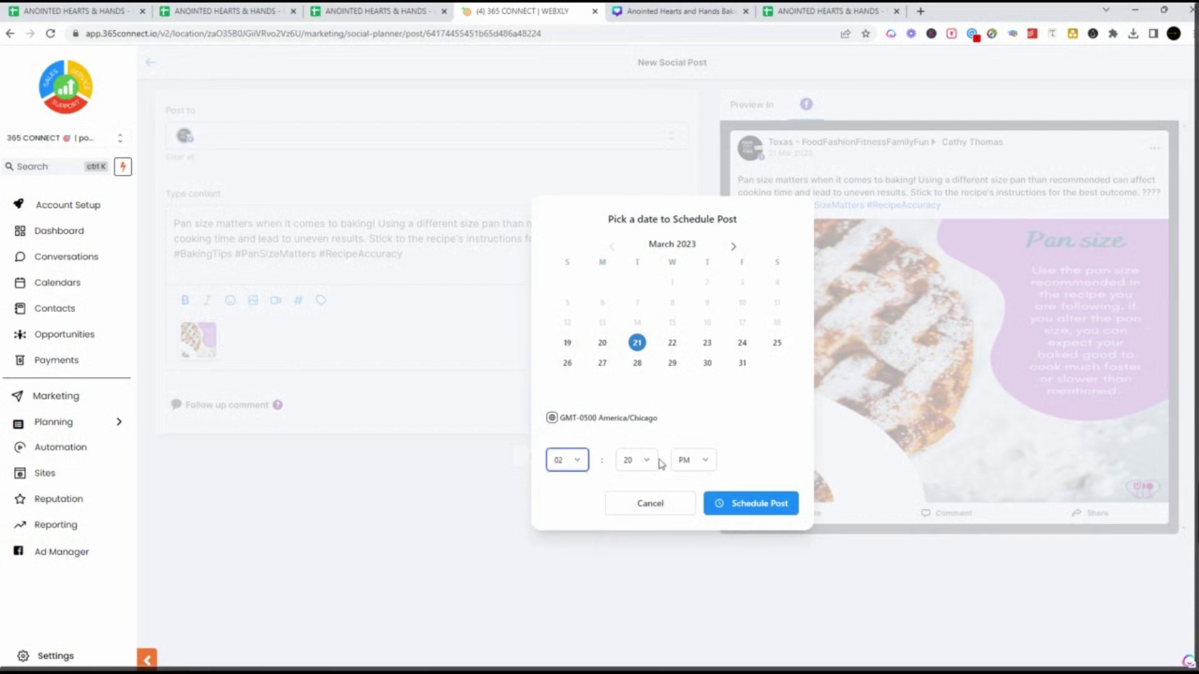
{"action": "left_click", "coordinate": [746, 512]}
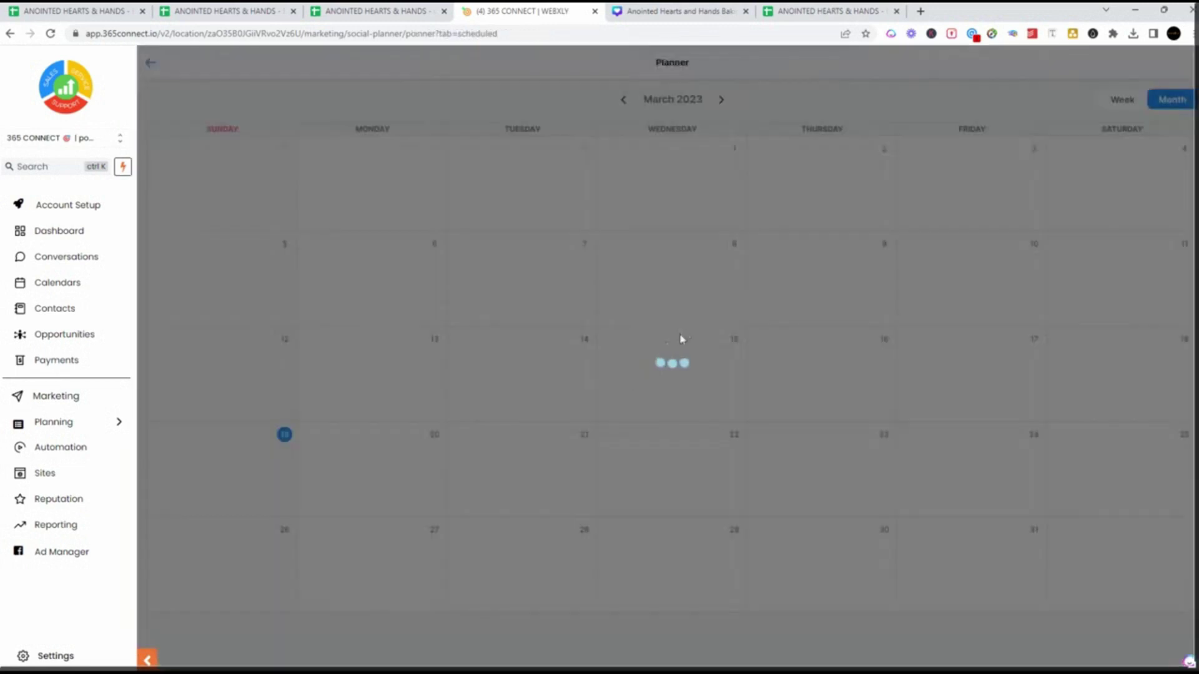
Step: Move the yeast storage post from March 21 to March 25, then bring up the March 21 Pan size post's options
{"action": "scroll", "coordinate": [500, 462], "scroll_direction": "down", "scroll_amount": 7}
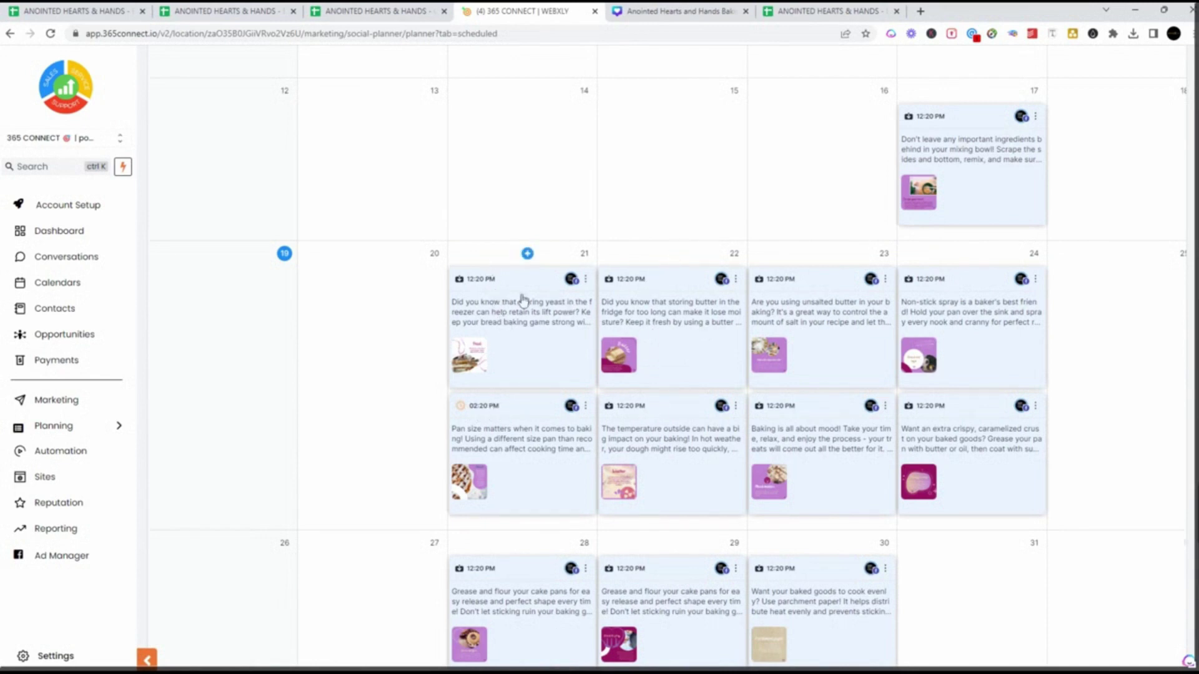
{"action": "left_click_drag", "start_coordinate": [501, 303], "coordinate": [1131, 315]}
{"action": "scroll", "coordinate": [731, 538], "scroll_direction": "down", "scroll_amount": 1}
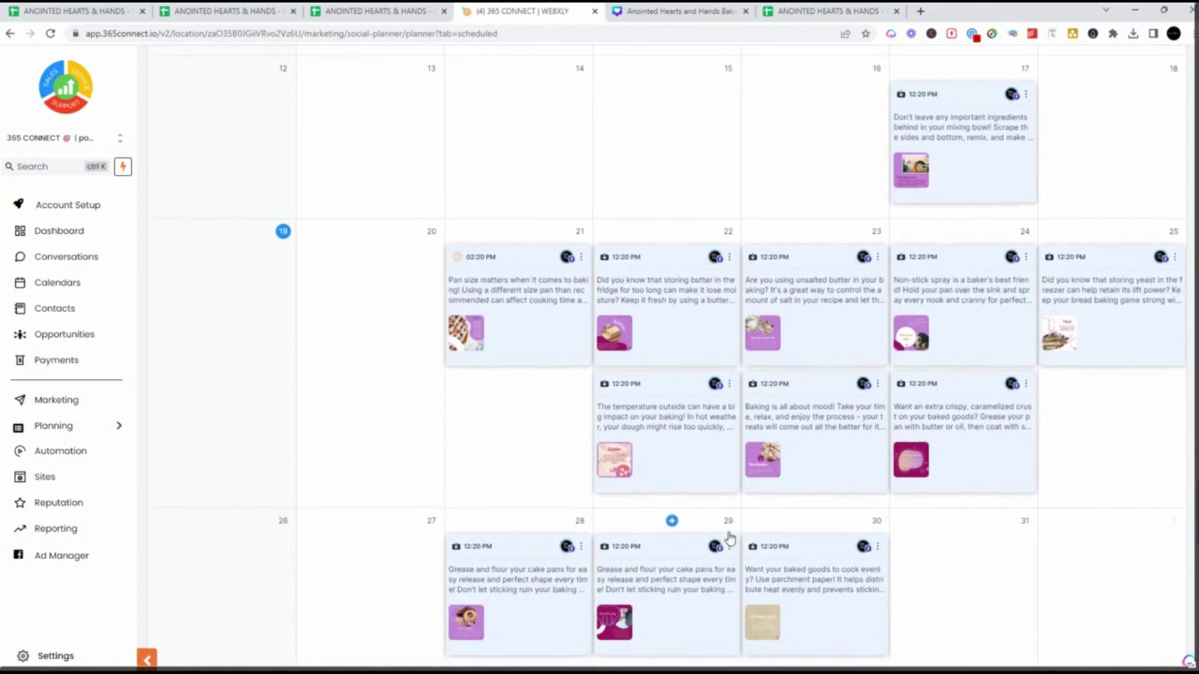
{"action": "scroll", "coordinate": [729, 538], "scroll_direction": "up", "scroll_amount": 2}
{"action": "scroll", "coordinate": [701, 527], "scroll_direction": "down", "scroll_amount": 1}
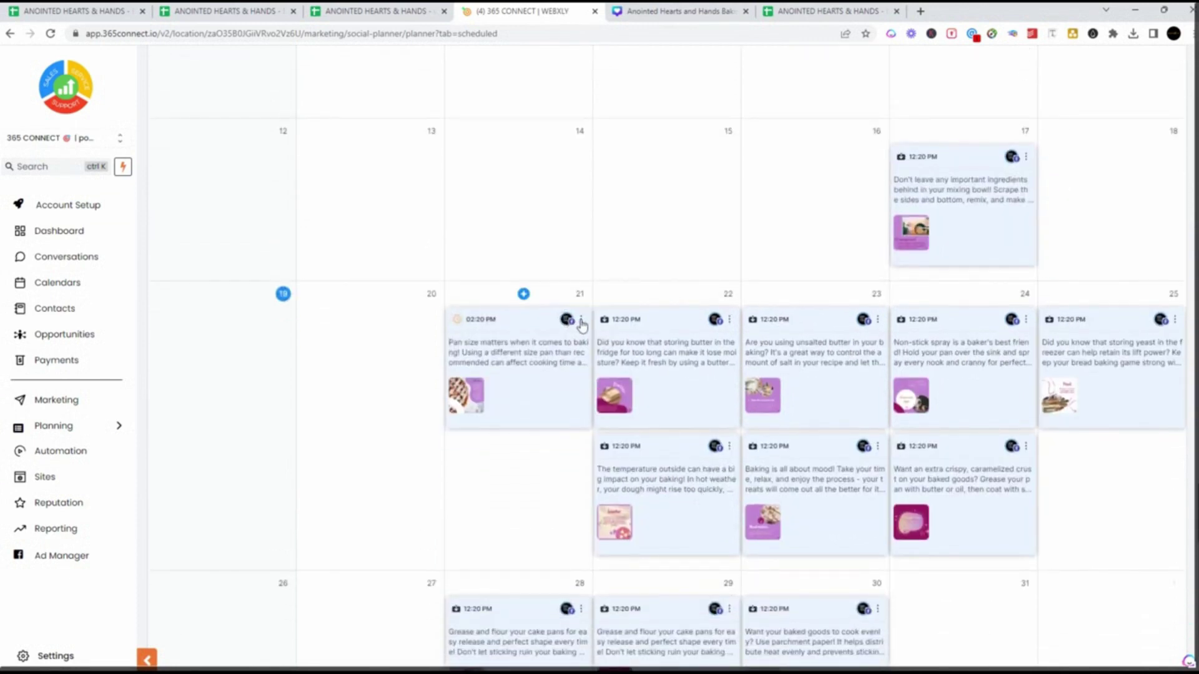
{"action": "left_click", "coordinate": [581, 320]}
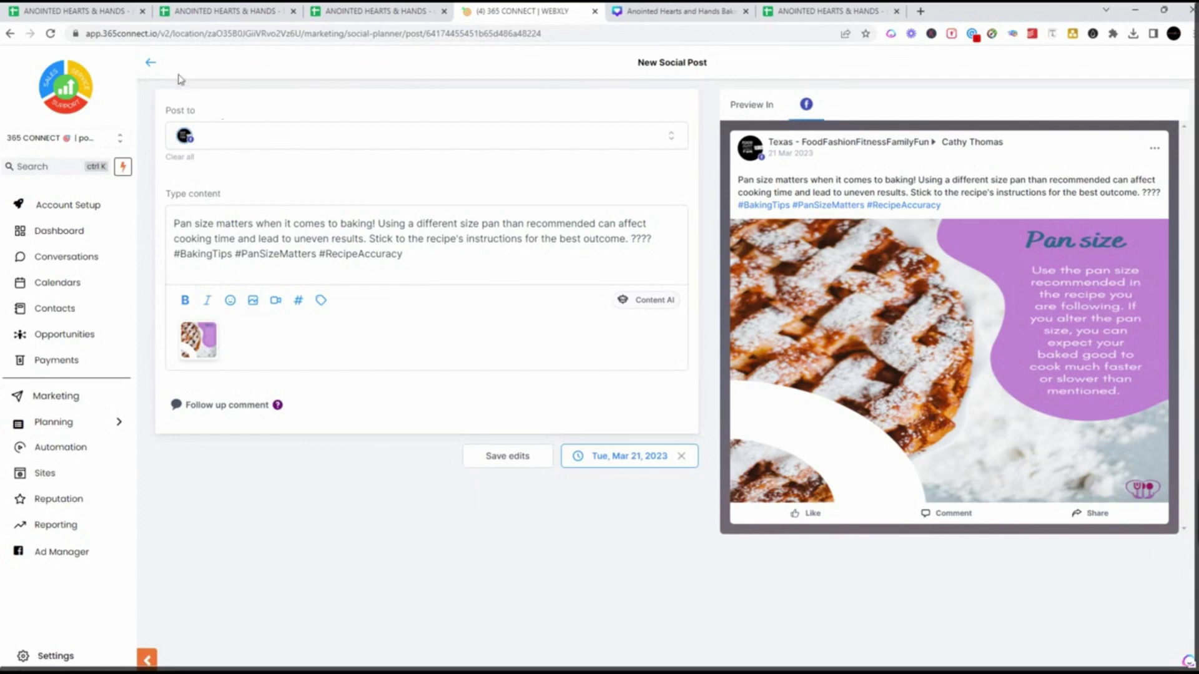
Step: Back on the March calendar, delete the 02:20 PM Pan size post from March 21 and confirm
{"action": "left_click", "coordinate": [153, 65]}
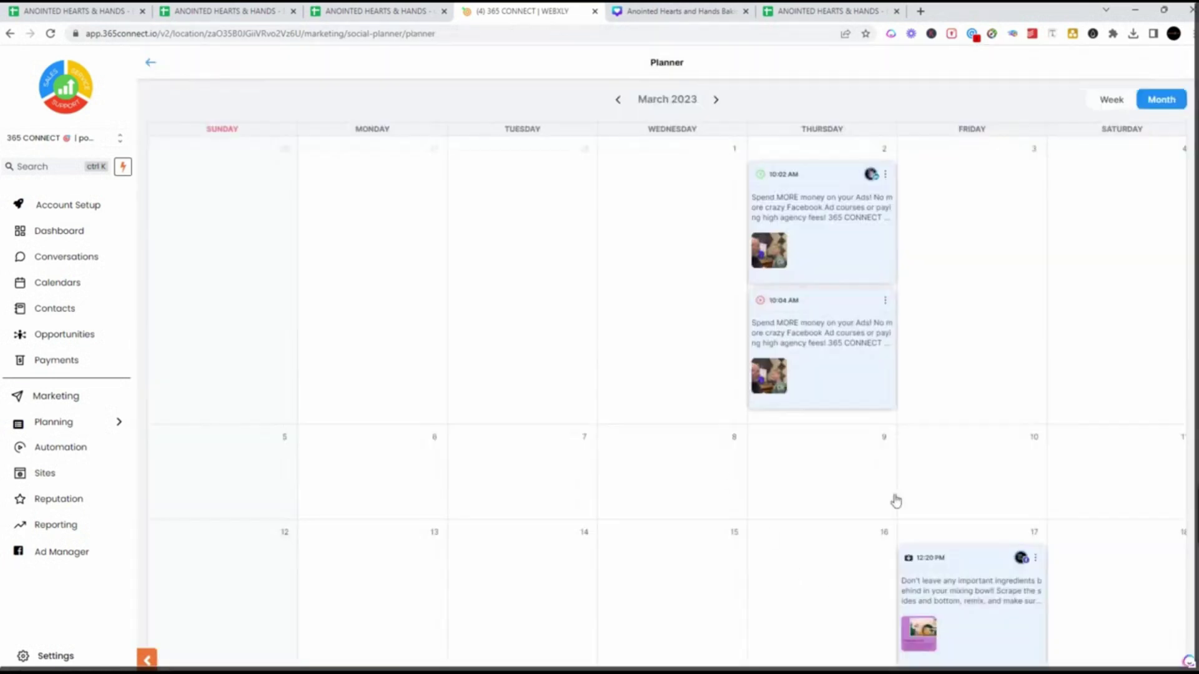
{"action": "scroll", "coordinate": [631, 403], "scroll_direction": "down", "scroll_amount": 5}
{"action": "scroll", "coordinate": [630, 403], "scroll_direction": "down", "scroll_amount": 3}
{"action": "left_click", "coordinate": [585, 256]}
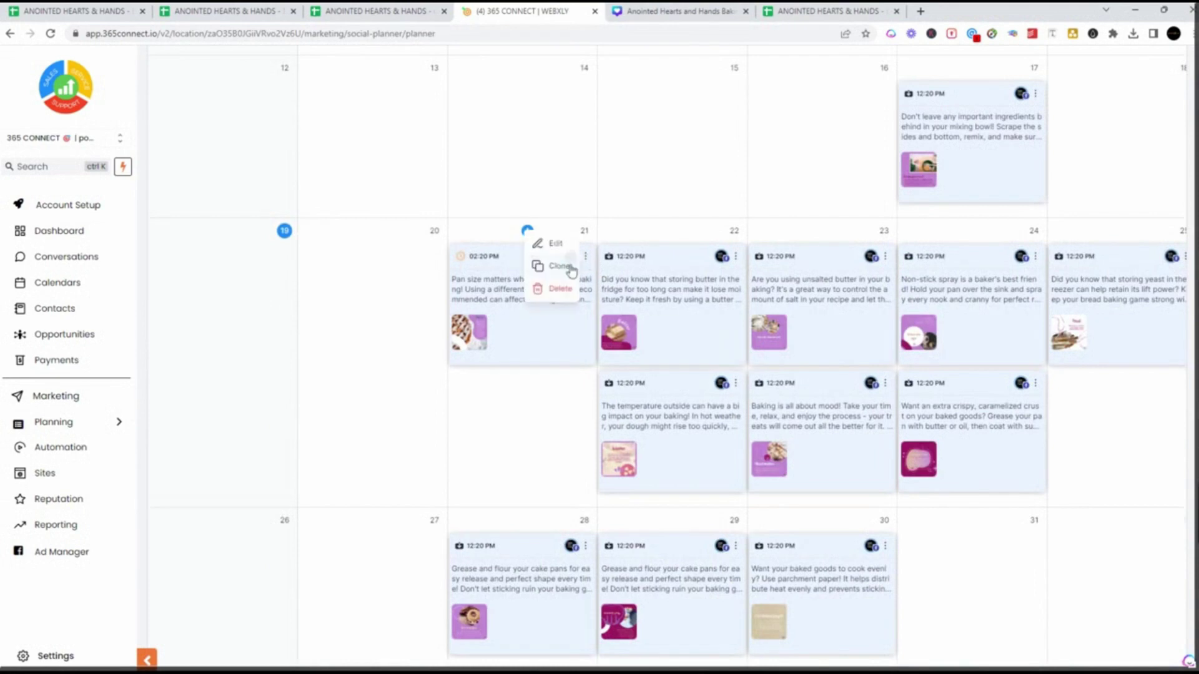
{"action": "left_click", "coordinate": [550, 293]}
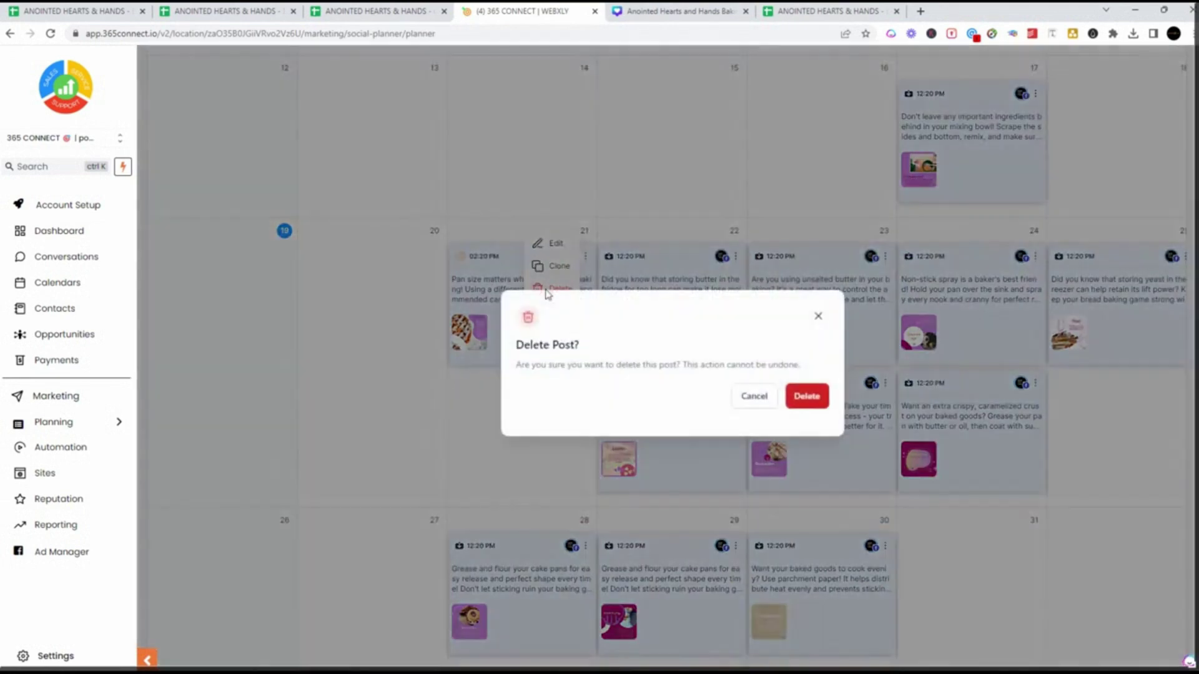
{"action": "left_click", "coordinate": [808, 397]}
{"action": "scroll", "coordinate": [1060, 329], "scroll_direction": "up", "scroll_amount": 3}
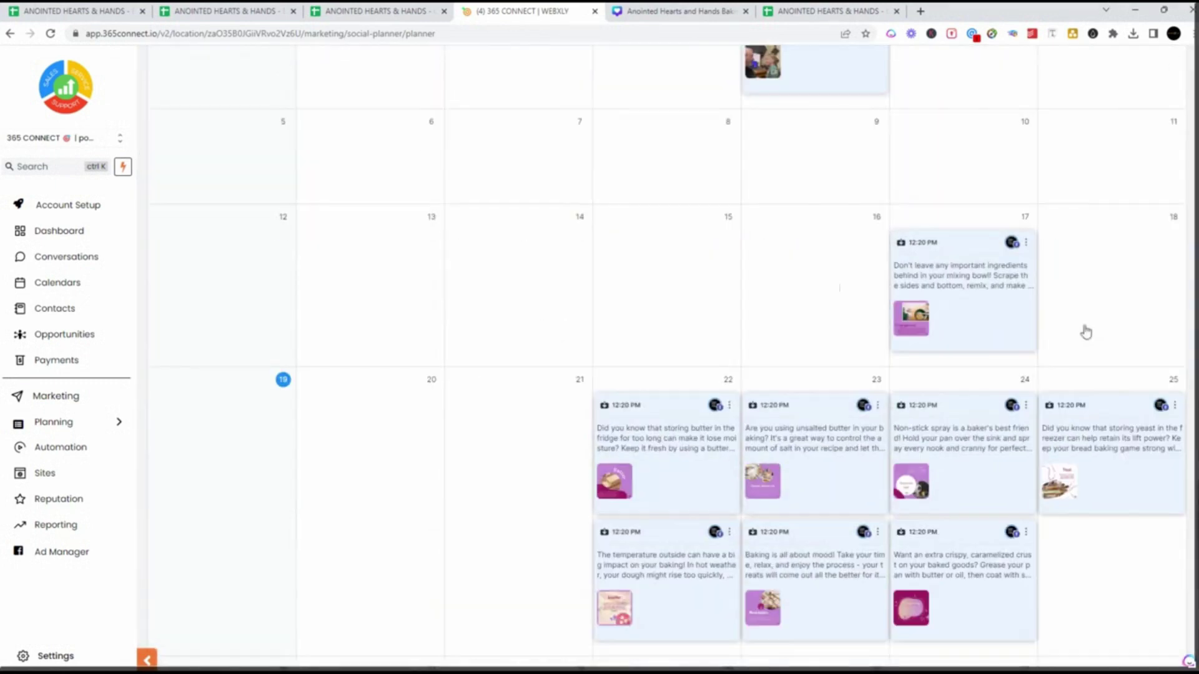
{"action": "scroll", "coordinate": [793, 174], "scroll_direction": "up", "scroll_amount": 5}
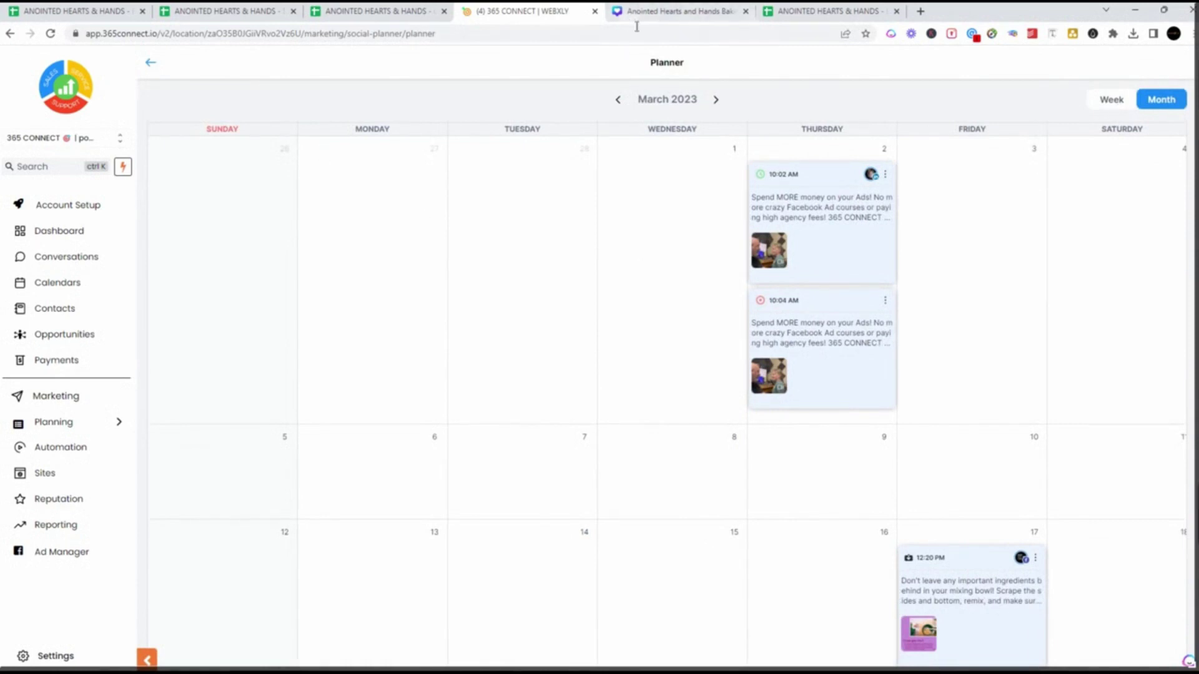
Step: Glance at the Canva design, then open Settings > Media in 365 Connect
{"action": "left_click", "coordinate": [685, 24]}
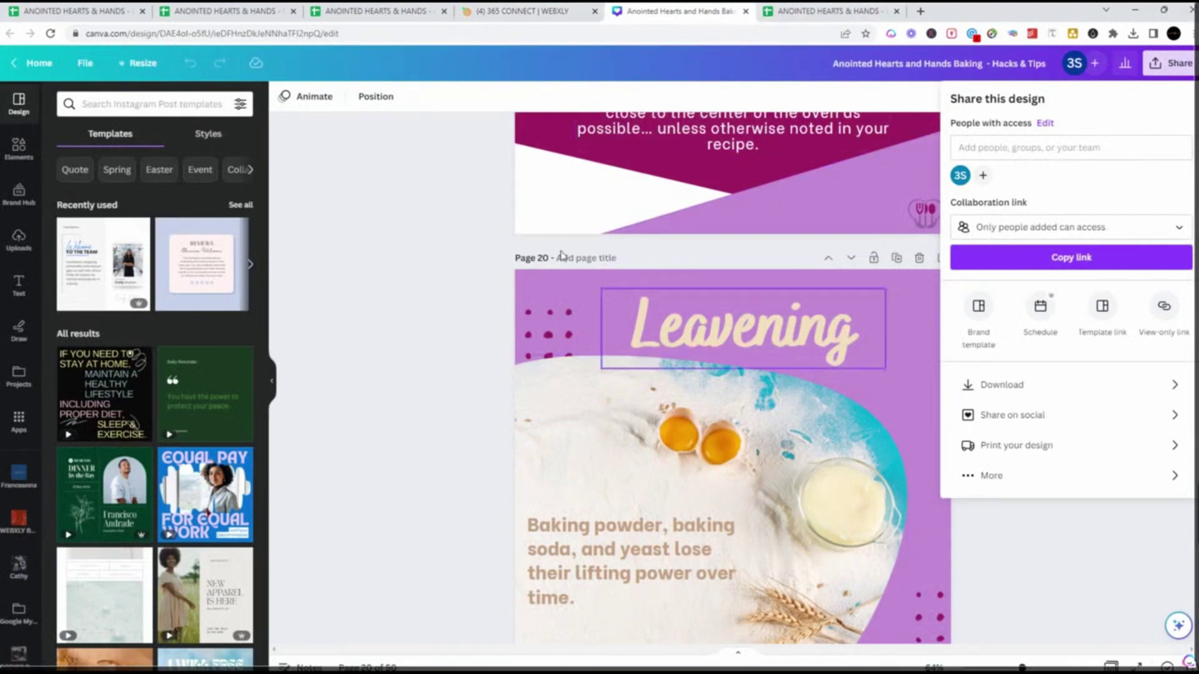
{"action": "left_click", "coordinate": [508, 15]}
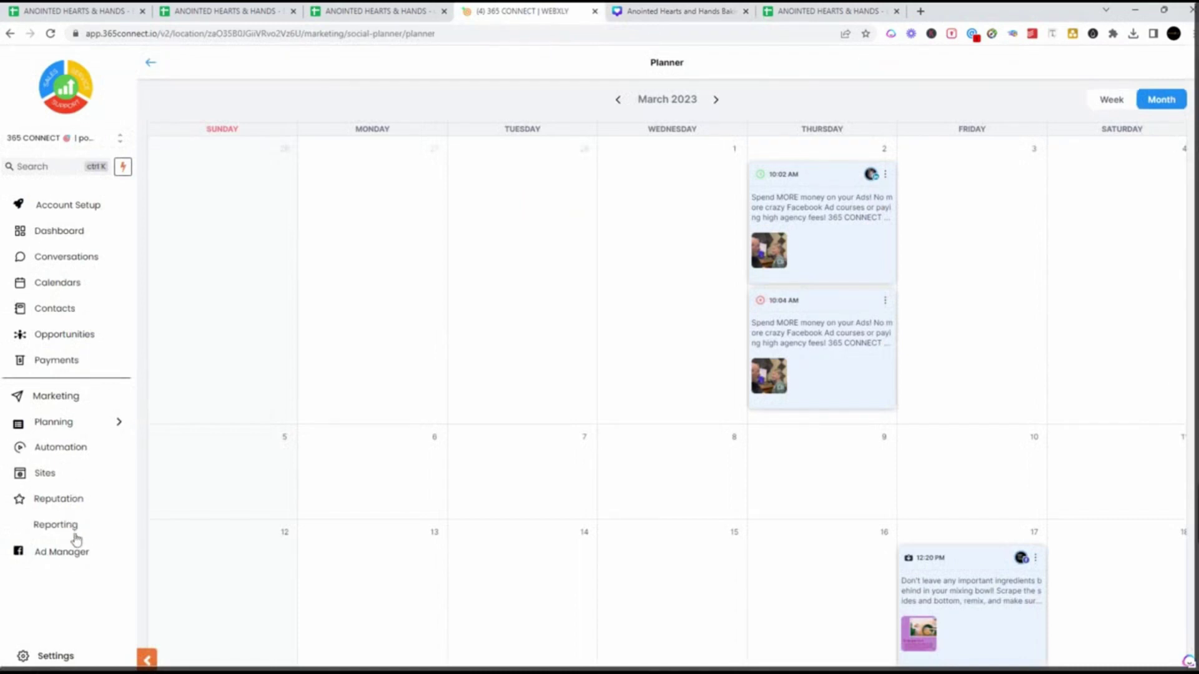
{"action": "left_click", "coordinate": [55, 652]}
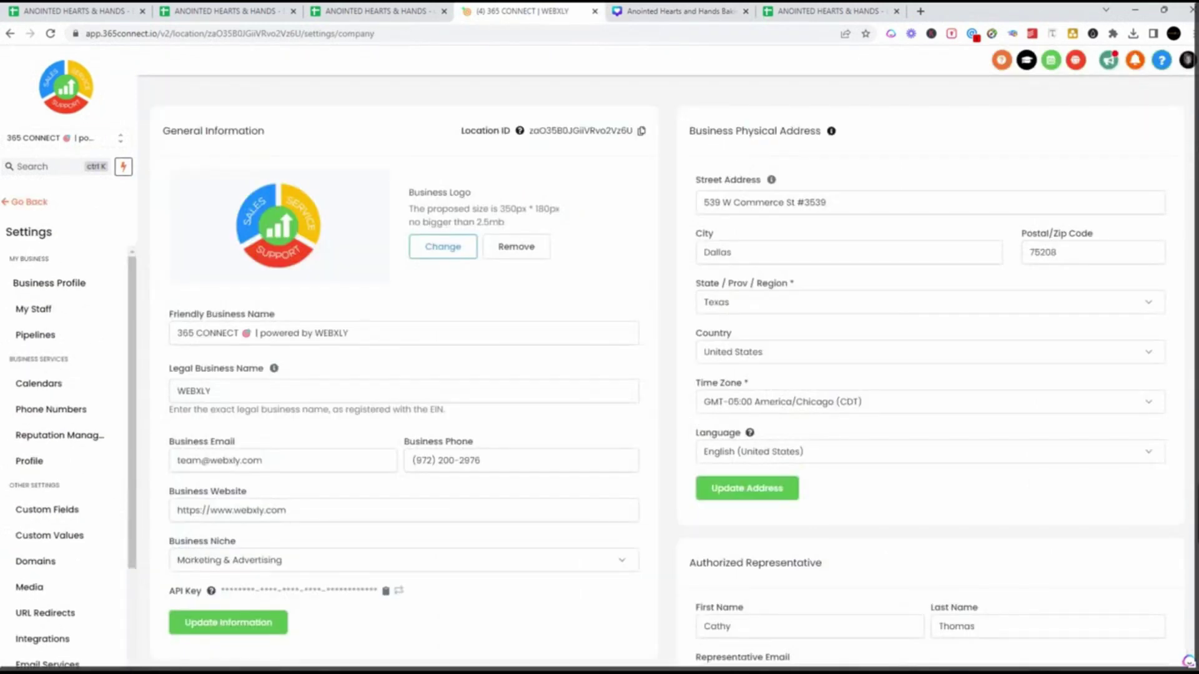
{"action": "left_click", "coordinate": [31, 588]}
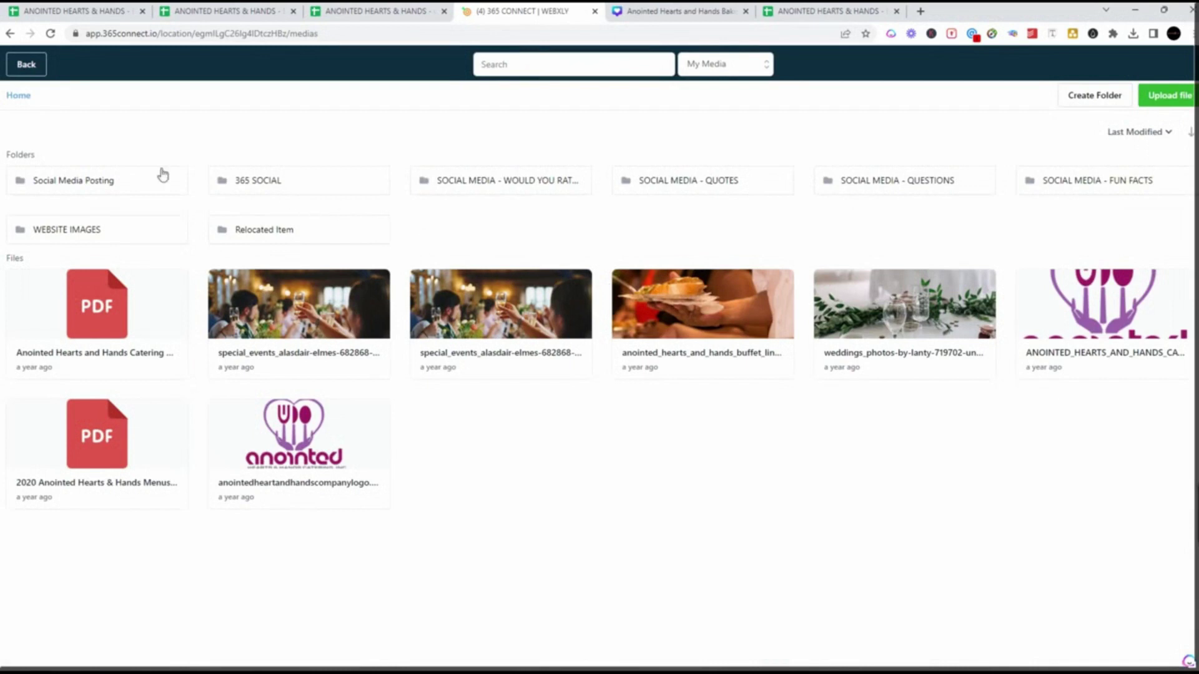
Step: Browse into 365 SOCIAL > BAKING, check 11.png's file options, then return to the baking Google Sheet
{"action": "left_click", "coordinate": [270, 190]}
{"action": "double_click", "coordinate": [270, 190]}
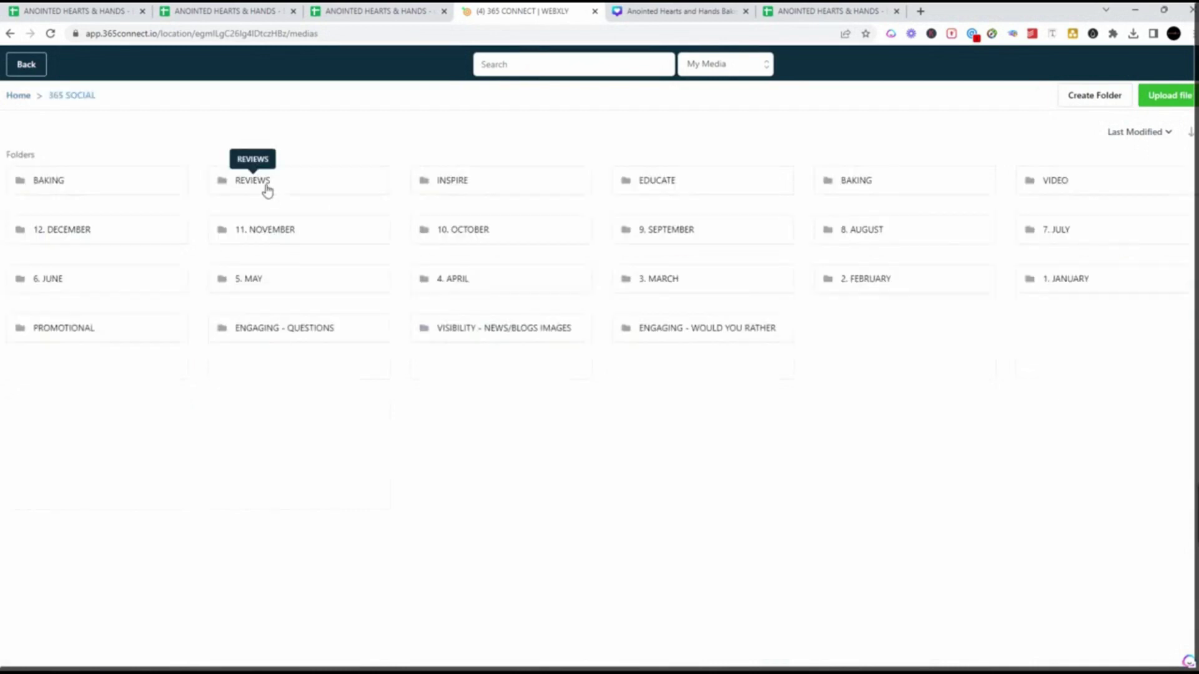
{"action": "left_click", "coordinate": [165, 191]}
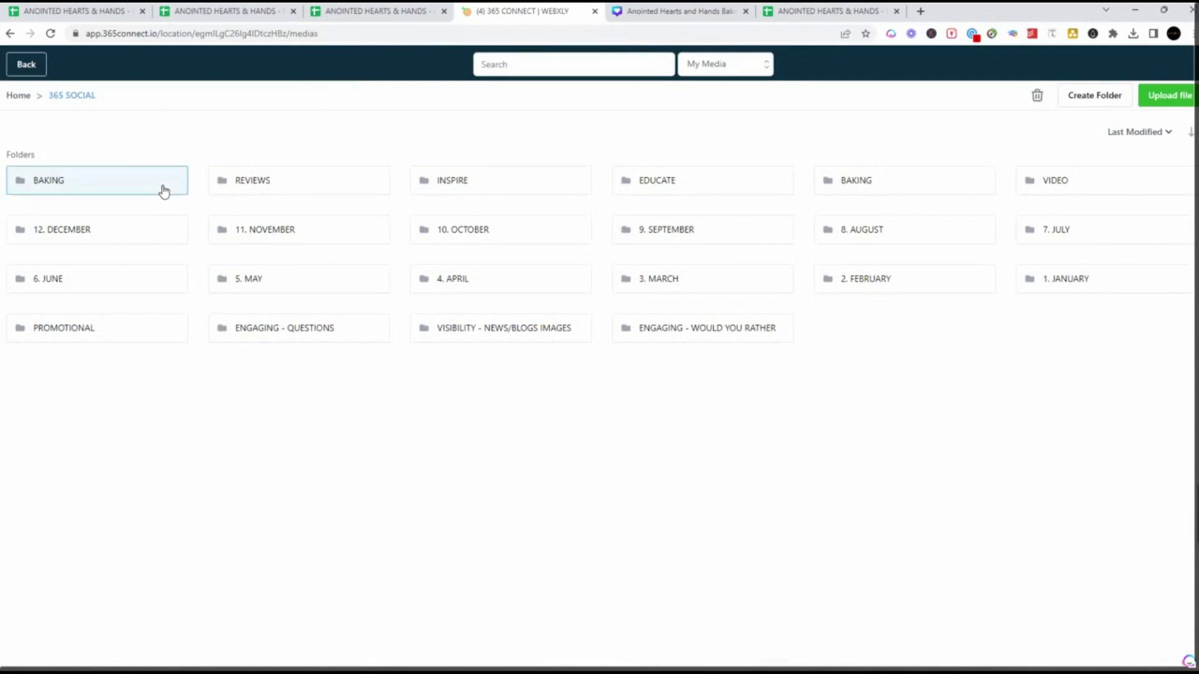
{"action": "double_click", "coordinate": [88, 189]}
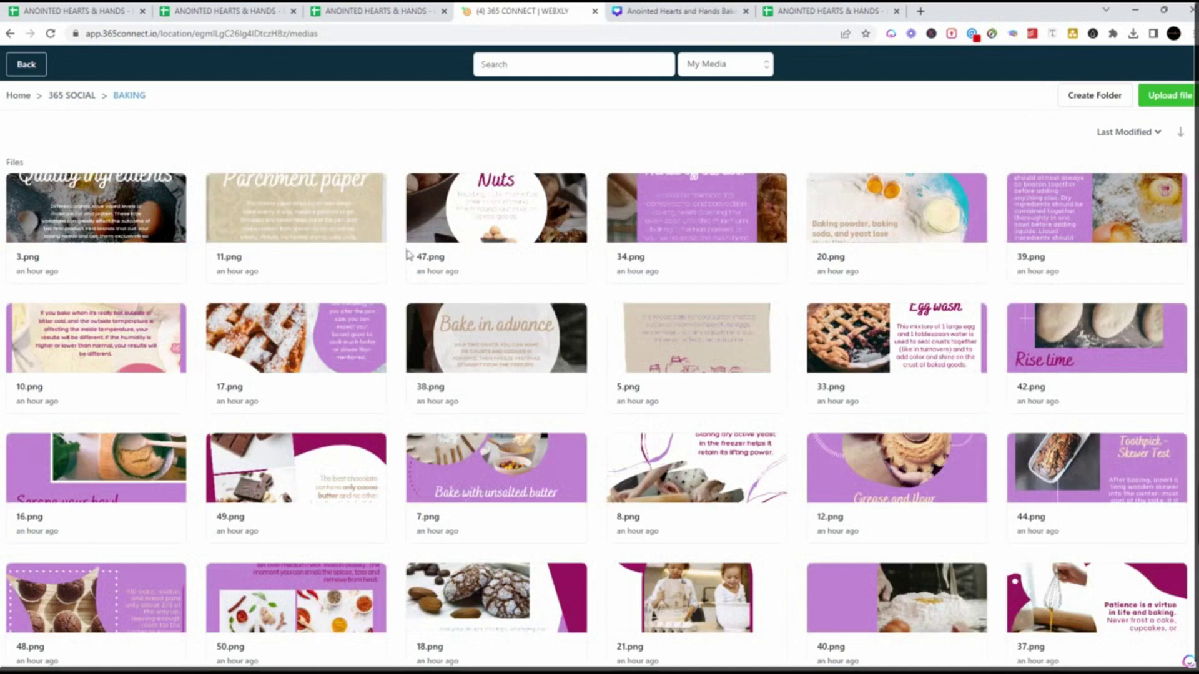
{"action": "right_click", "coordinate": [293, 225]}
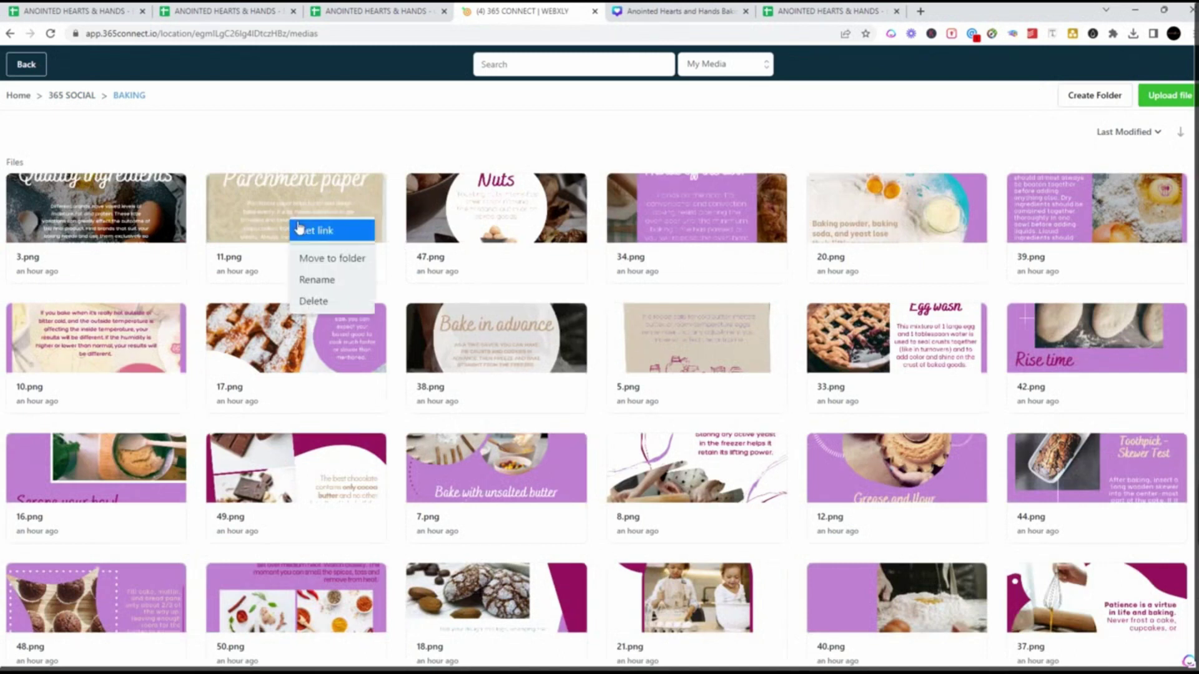
{"action": "left_click", "coordinate": [797, 15]}
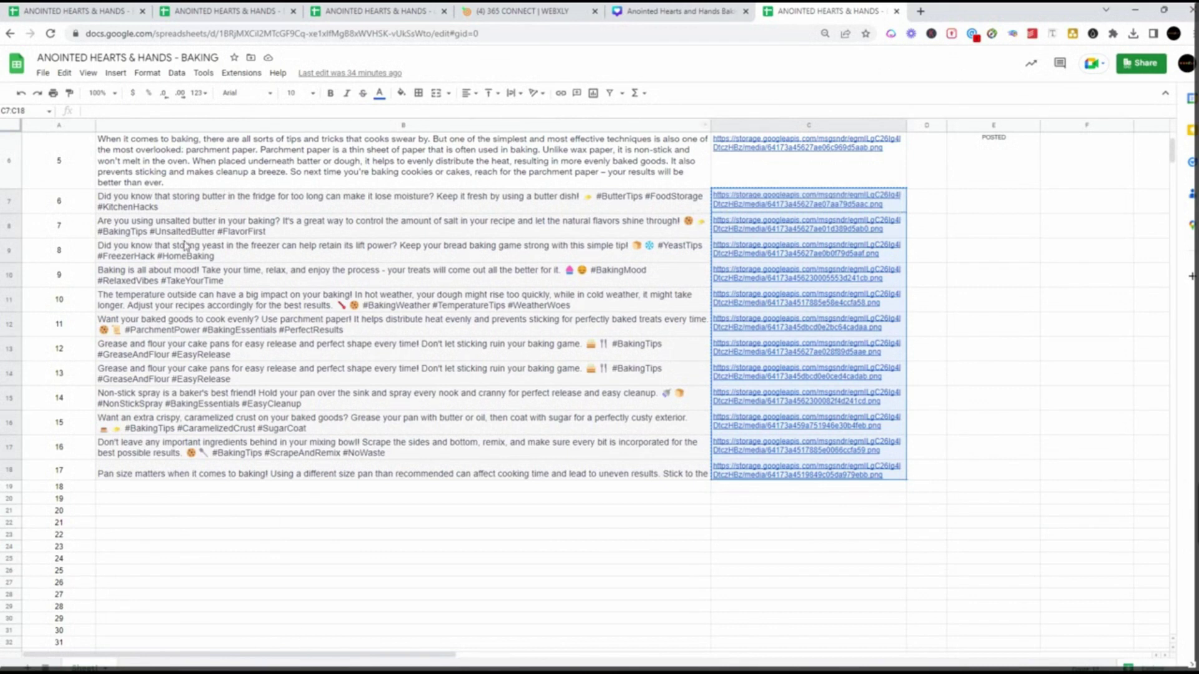
{"action": "mouse_move", "coordinate": [239, 666]}
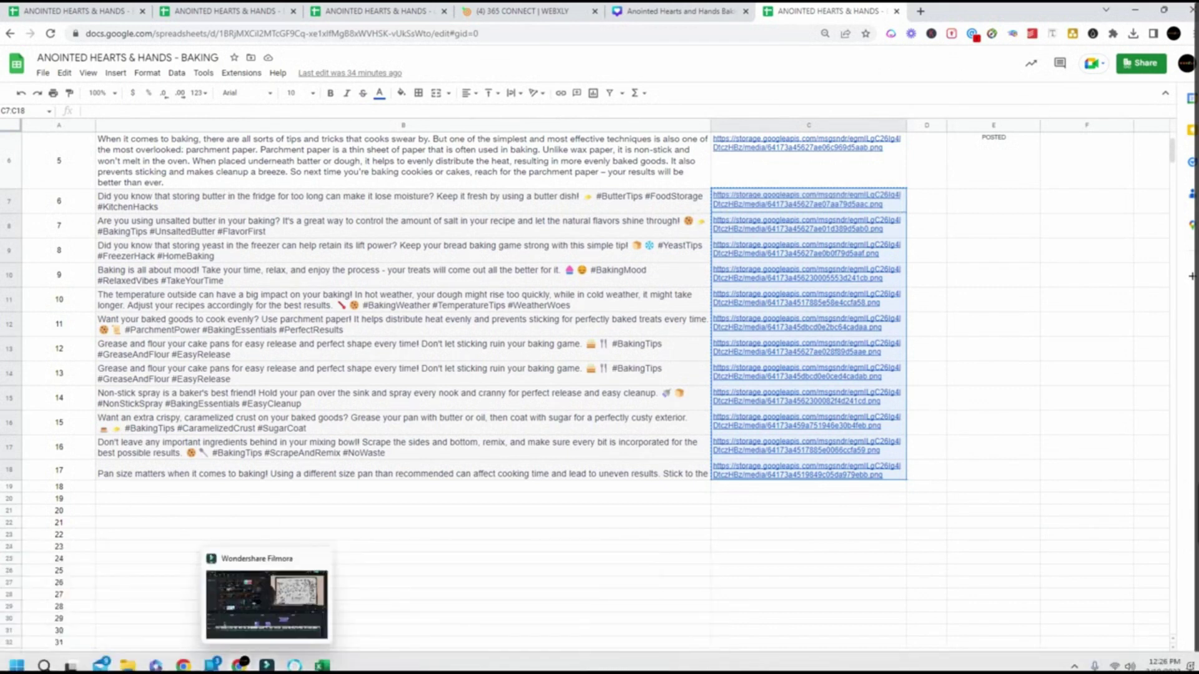
{"action": "mouse_move", "coordinate": [322, 665]}
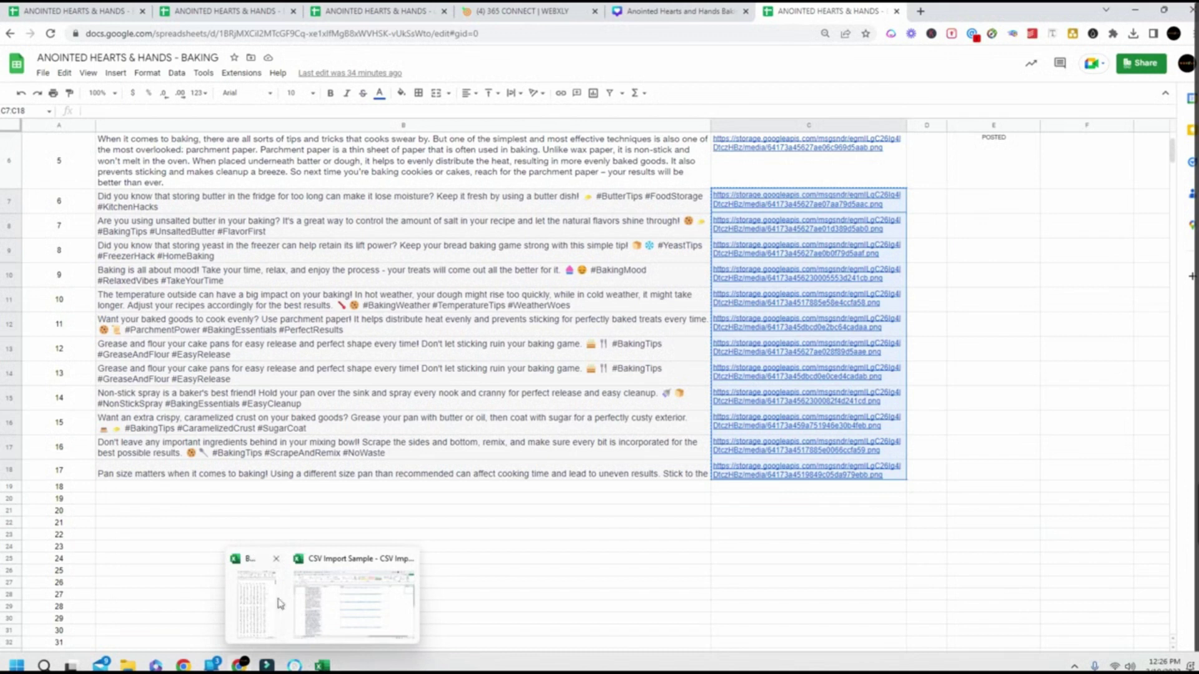
{"action": "left_click", "coordinate": [327, 609]}
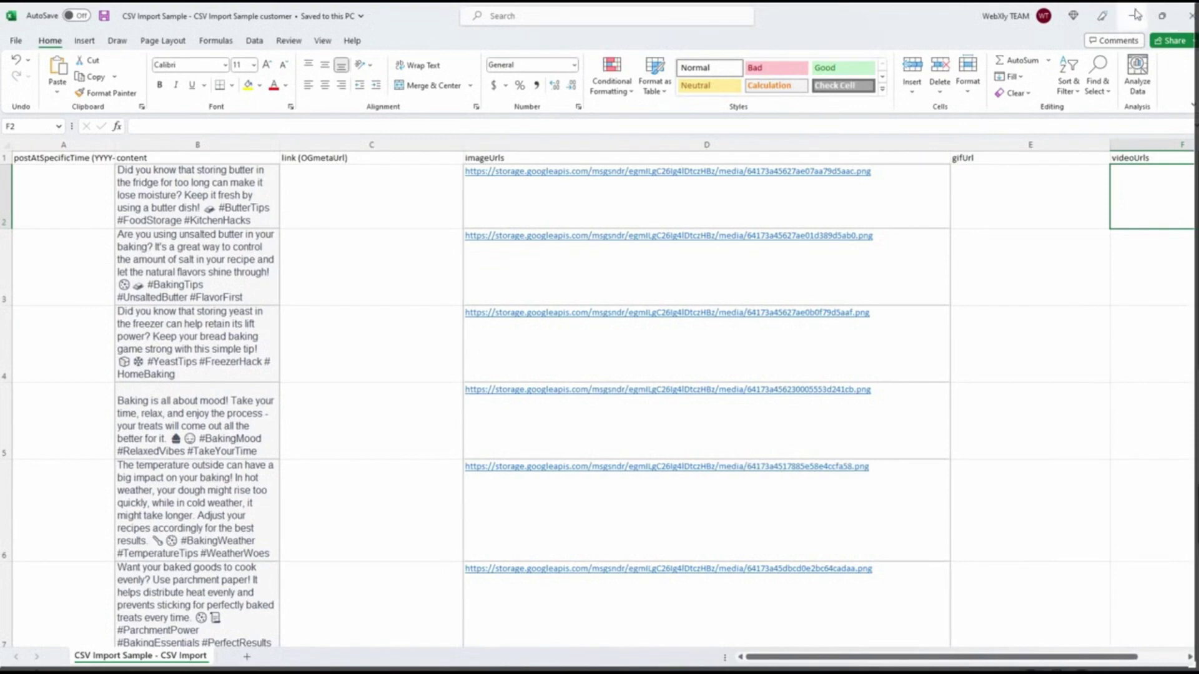
{"action": "left_click", "coordinate": [1135, 16]}
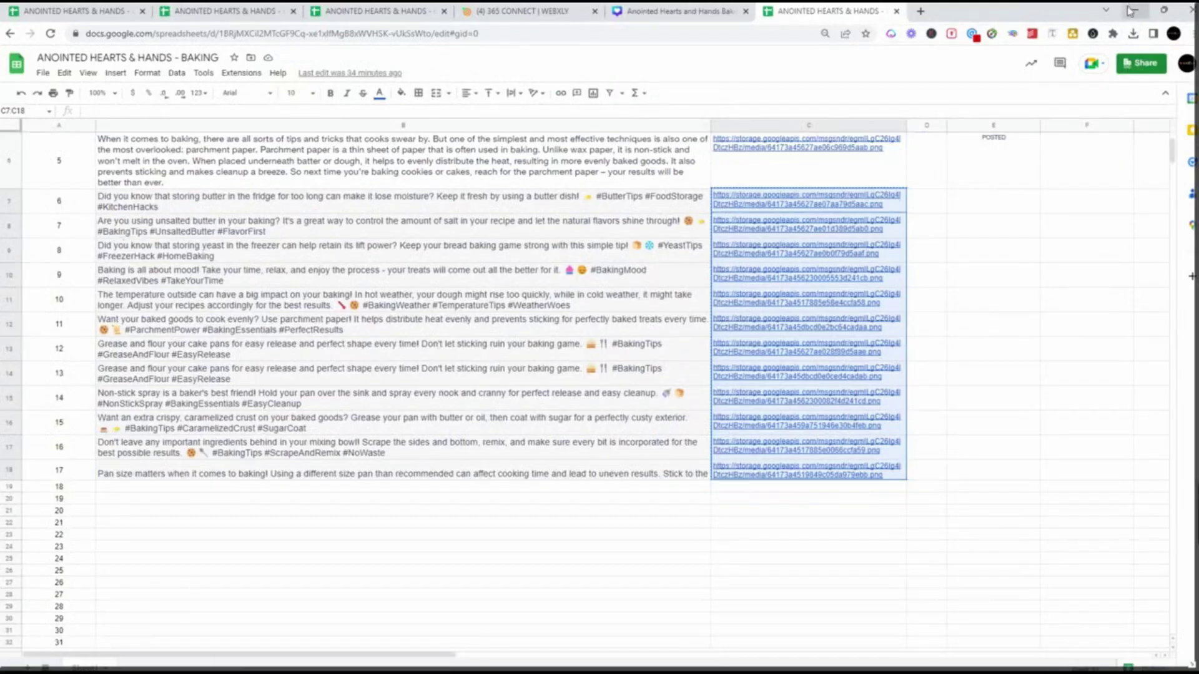
Step: Leave the media library and settings for the Marketing Social Planner dashboard
{"action": "left_click", "coordinate": [504, 20]}
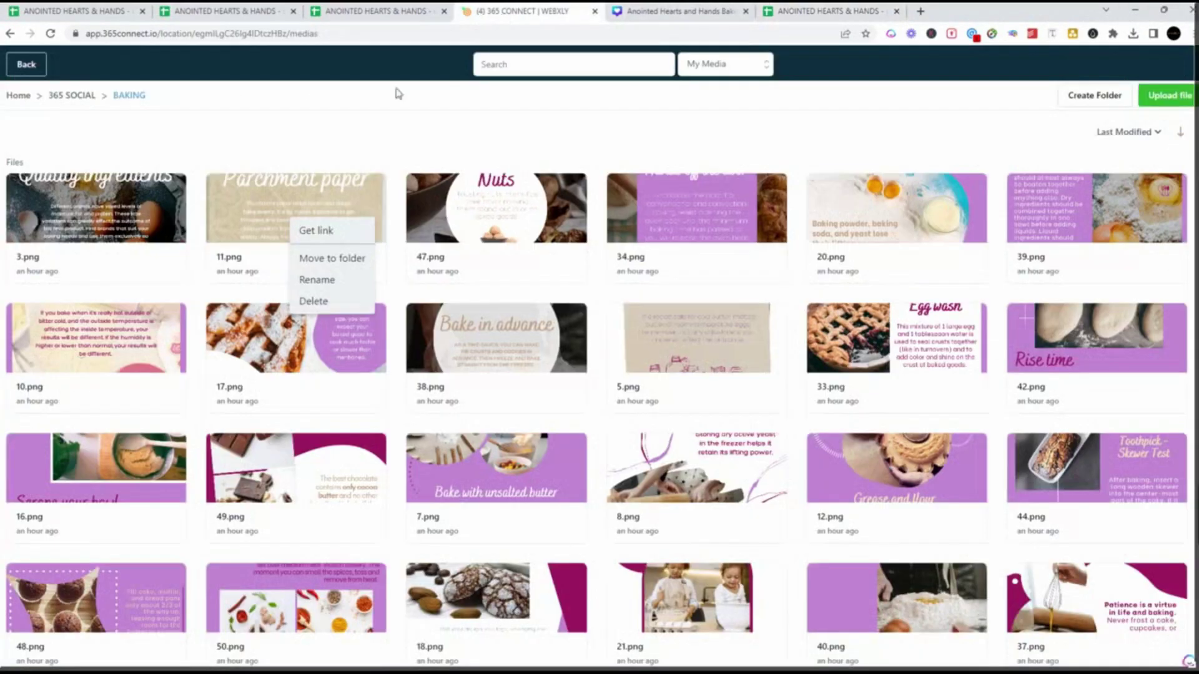
{"action": "left_click", "coordinate": [25, 70]}
{"action": "left_click", "coordinate": [16, 198]}
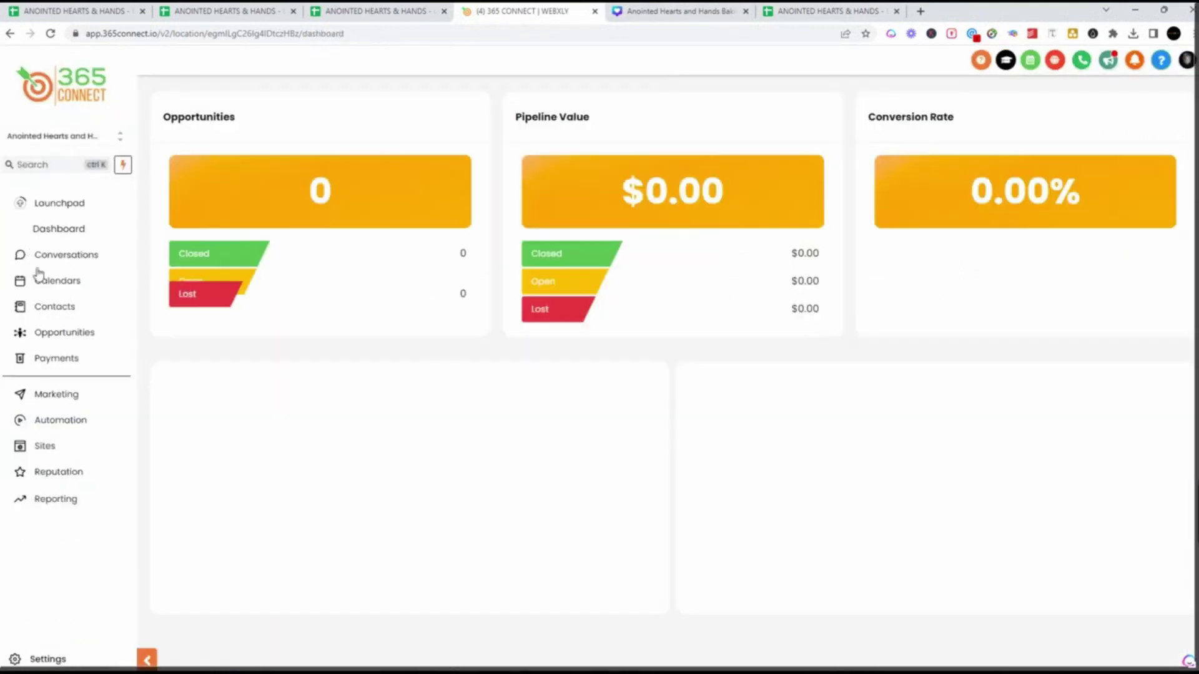
{"action": "left_click", "coordinate": [59, 395]}
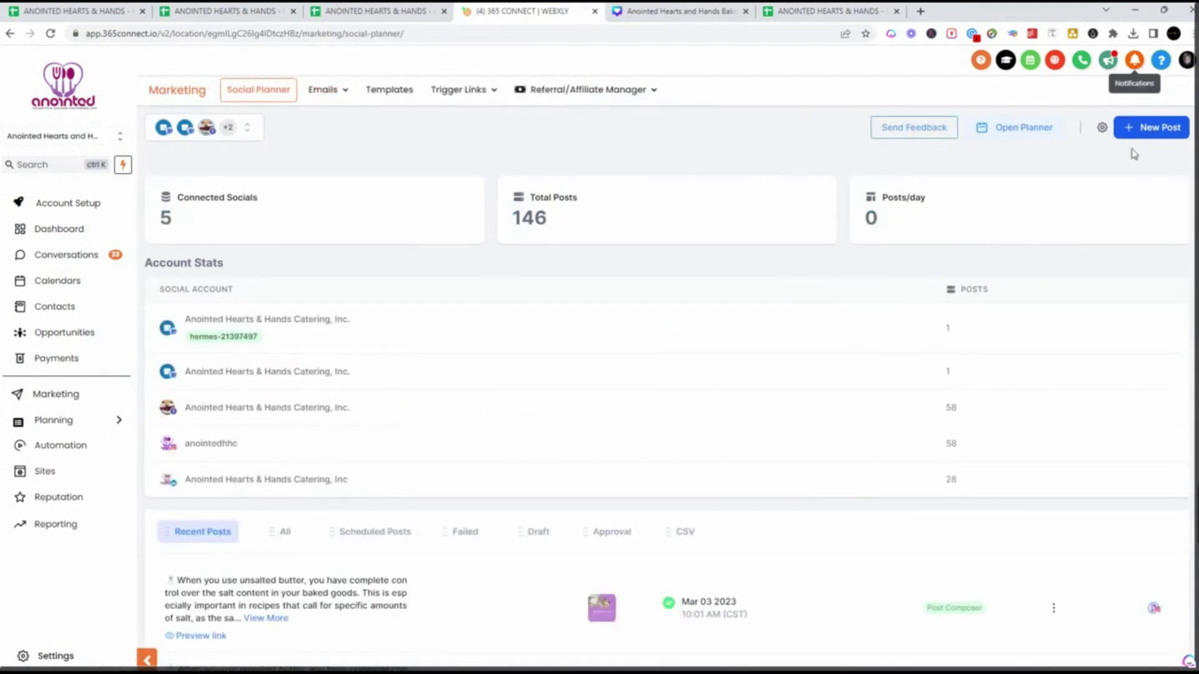
Step: Start a New Post 'Upload from CSV' import, then cancel it without importing
{"action": "left_click", "coordinate": [1148, 137]}
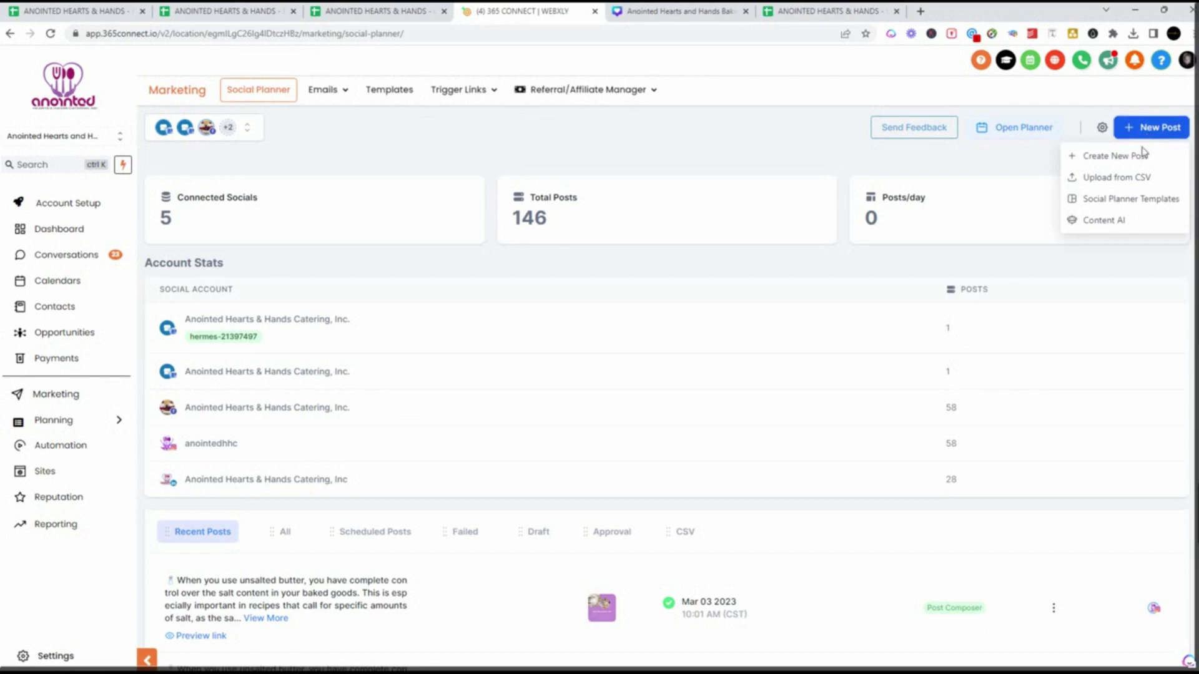
{"action": "left_click", "coordinate": [1117, 181]}
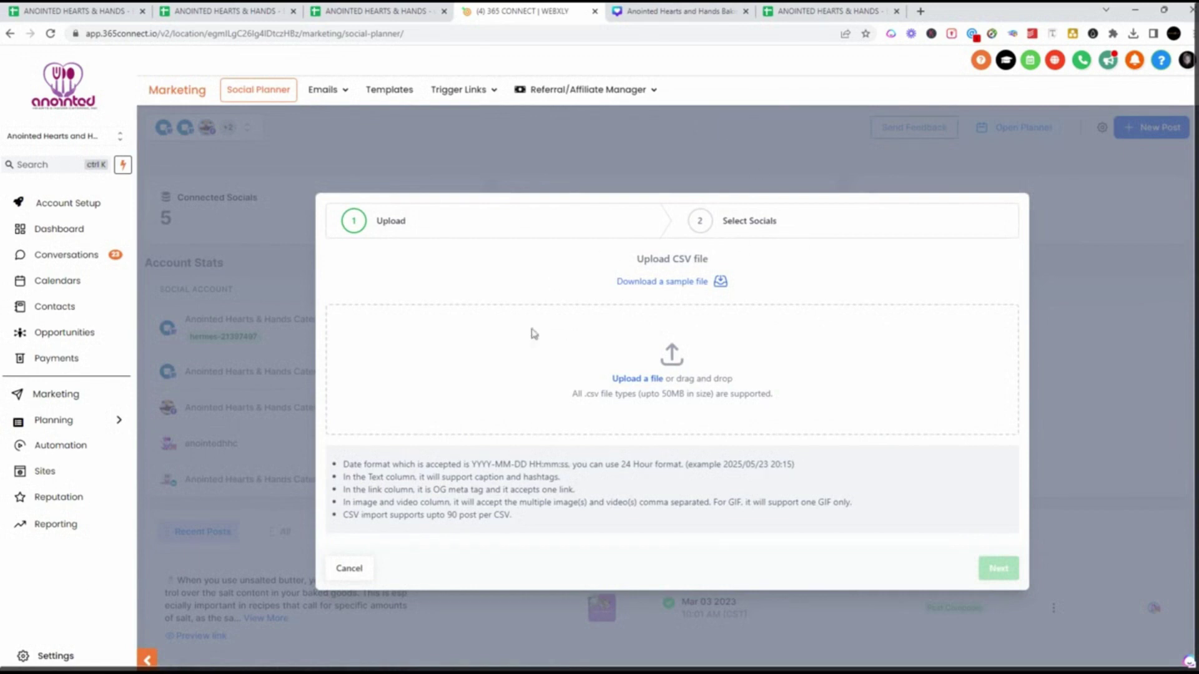
{"action": "left_click", "coordinate": [338, 567]}
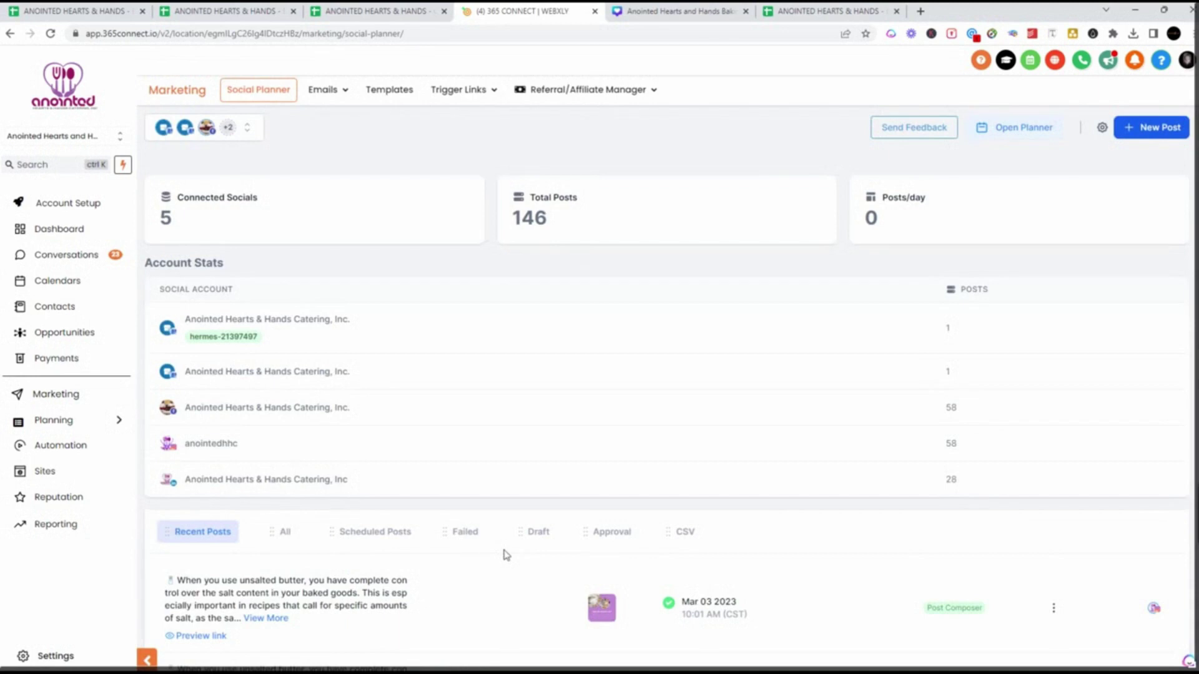
Step: List the past imports under the CSV posts tab, then open the March 2023 planner
{"action": "scroll", "coordinate": [812, 570], "scroll_direction": "down", "scroll_amount": 2}
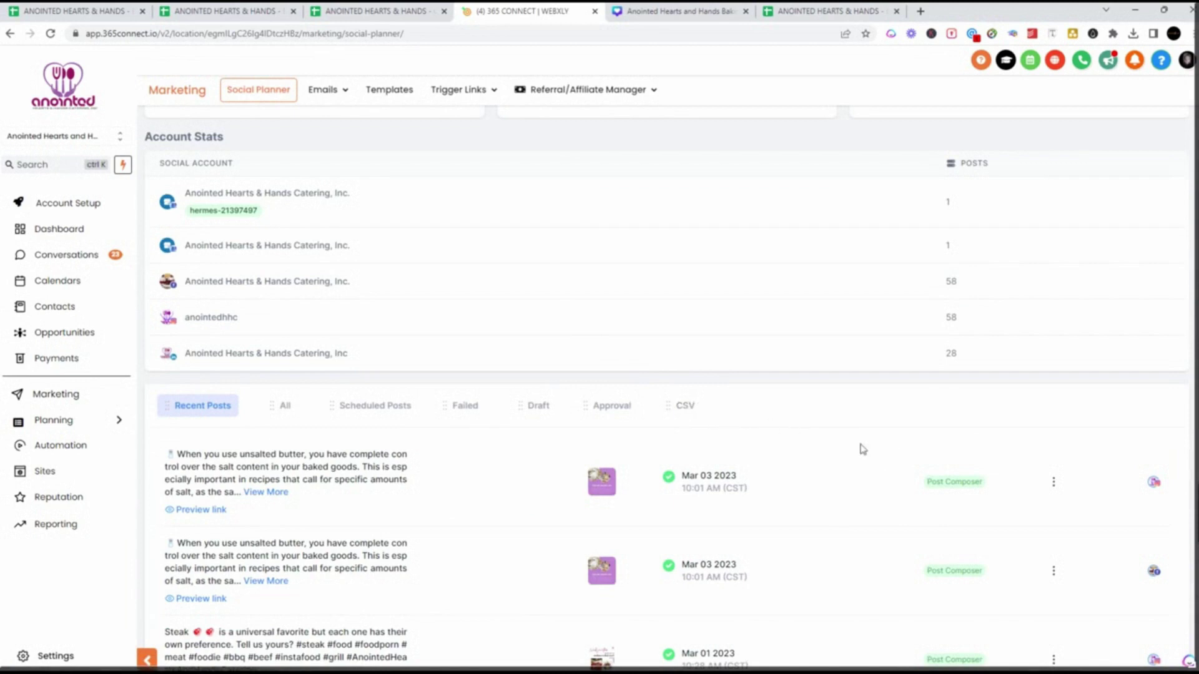
{"action": "left_click", "coordinate": [686, 409]}
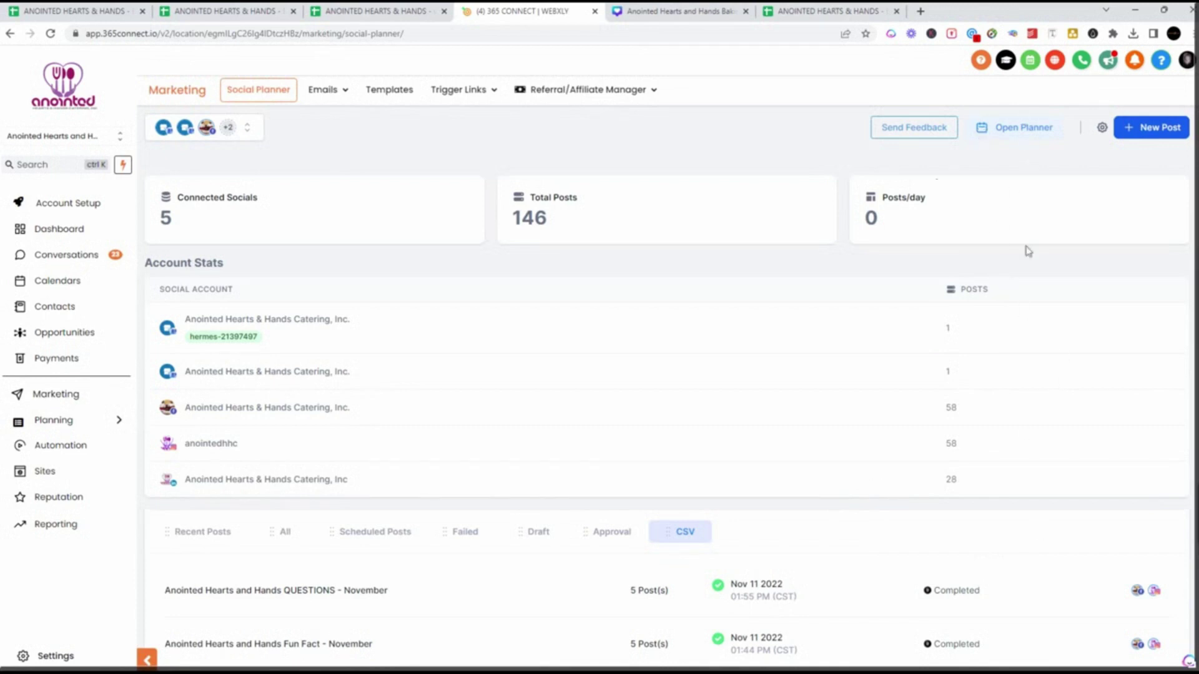
{"action": "left_click", "coordinate": [1006, 132]}
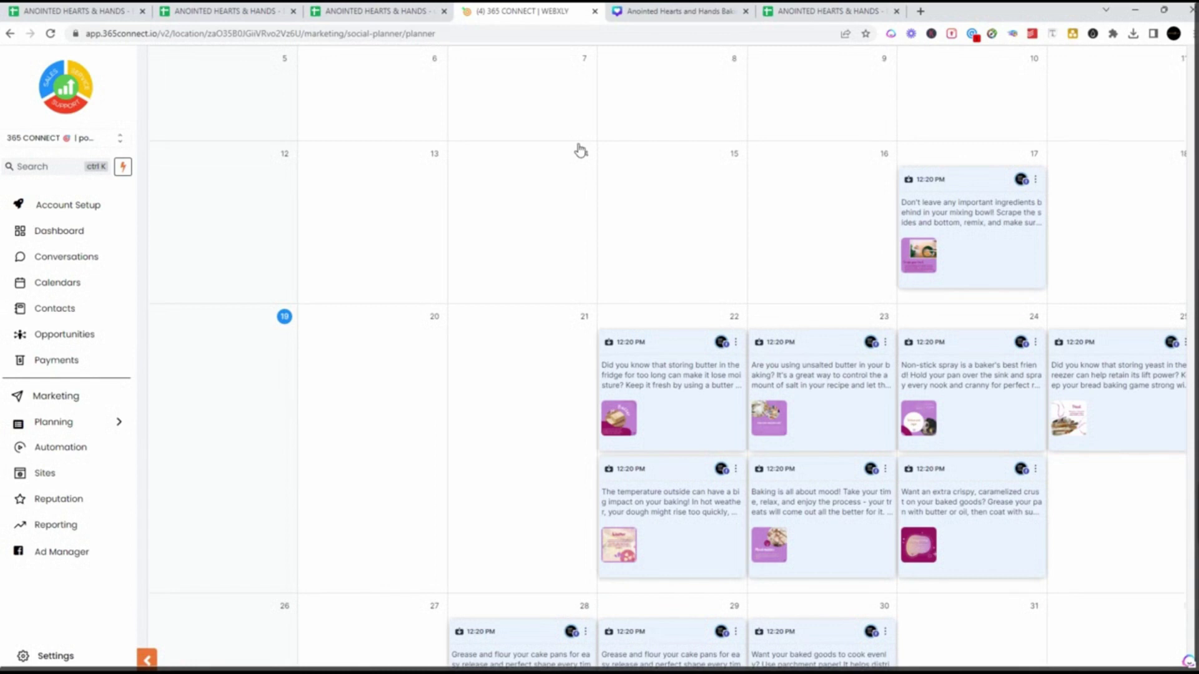
Step: Delete the March 17 'Don't leave any important ingredients' post and confirm the deletion
{"action": "scroll", "coordinate": [810, 405], "scroll_direction": "down", "scroll_amount": 1}
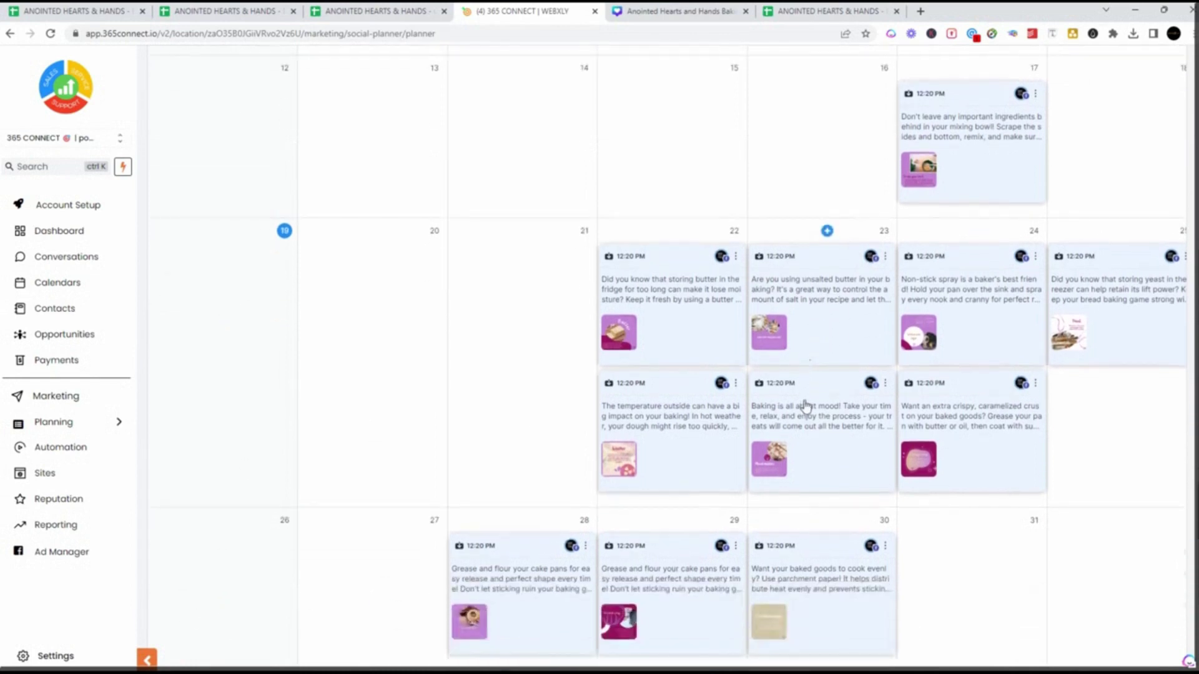
{"action": "left_click", "coordinate": [1035, 95]}
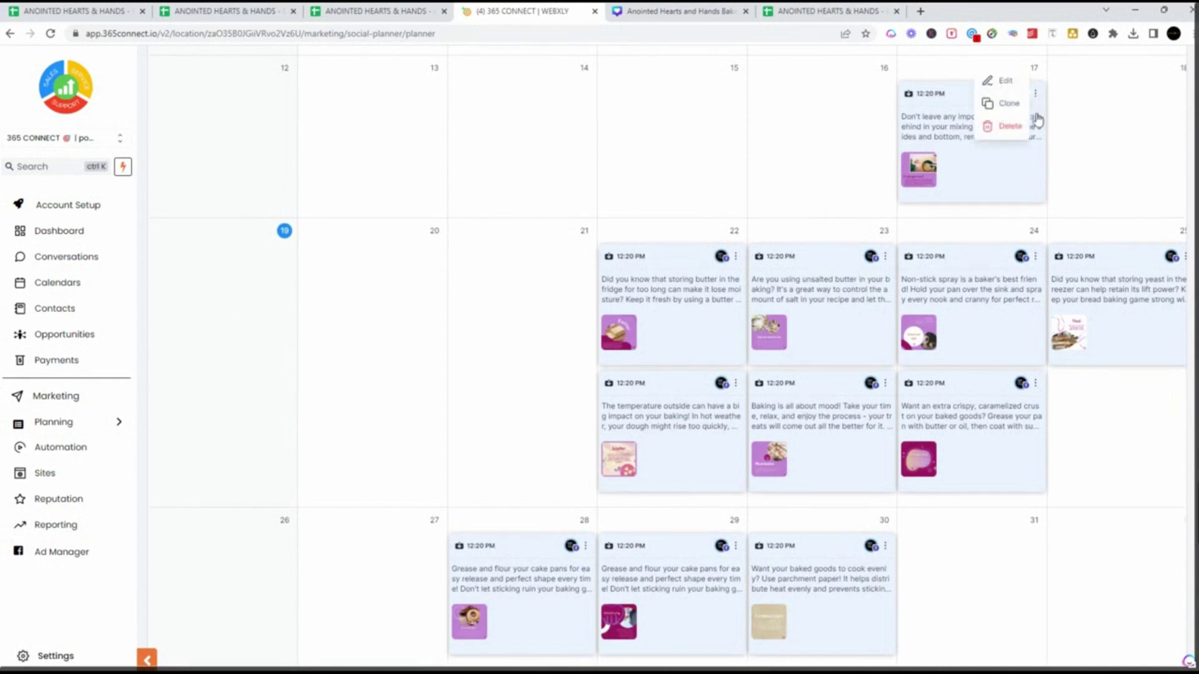
{"action": "left_click", "coordinate": [1002, 131]}
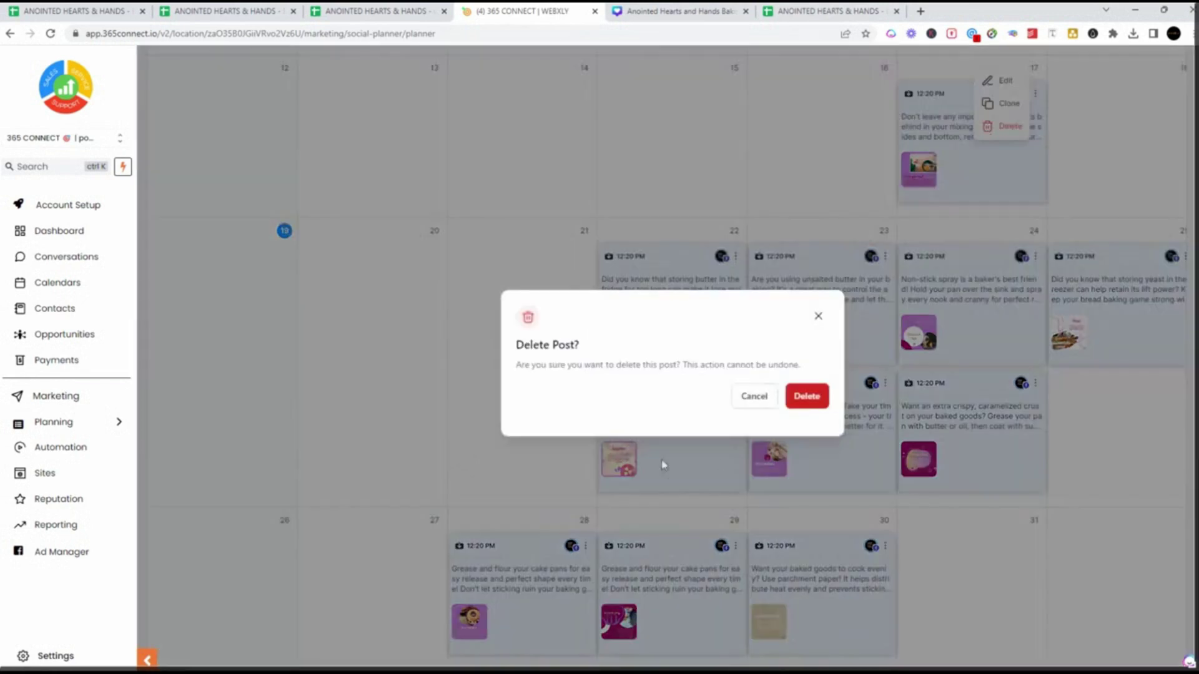
{"action": "left_click", "coordinate": [808, 397]}
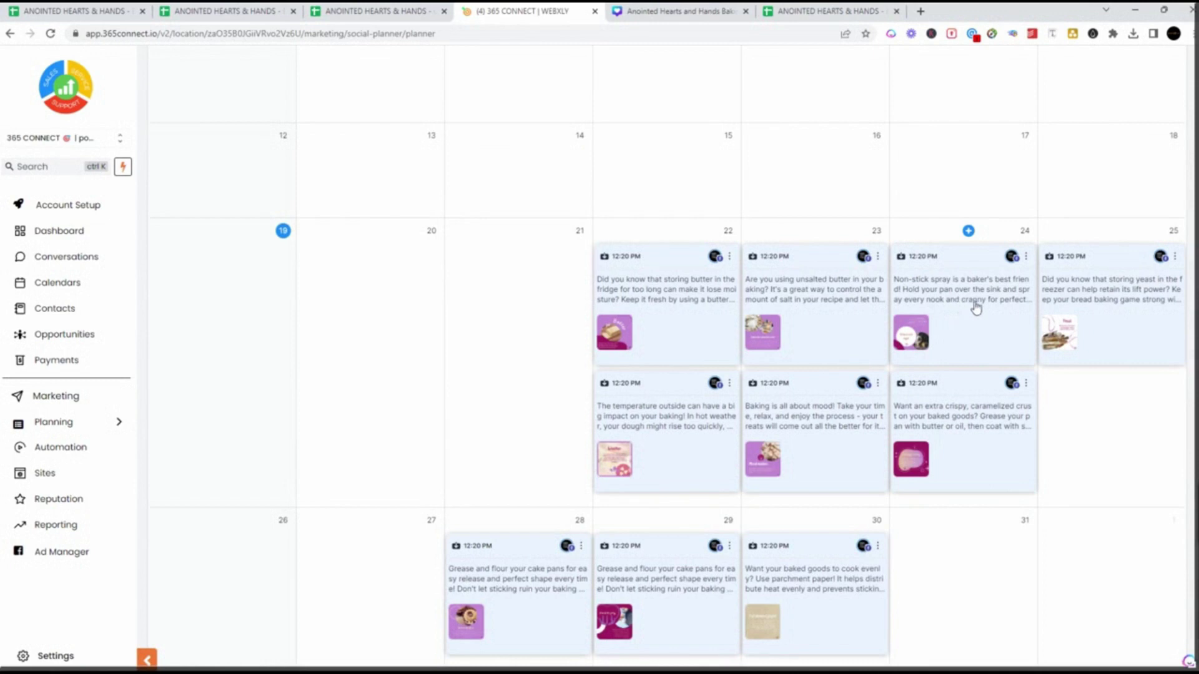
Step: Open a blank New Social Post dated March 21 from its empty calendar cell
{"action": "left_click", "coordinate": [549, 301]}
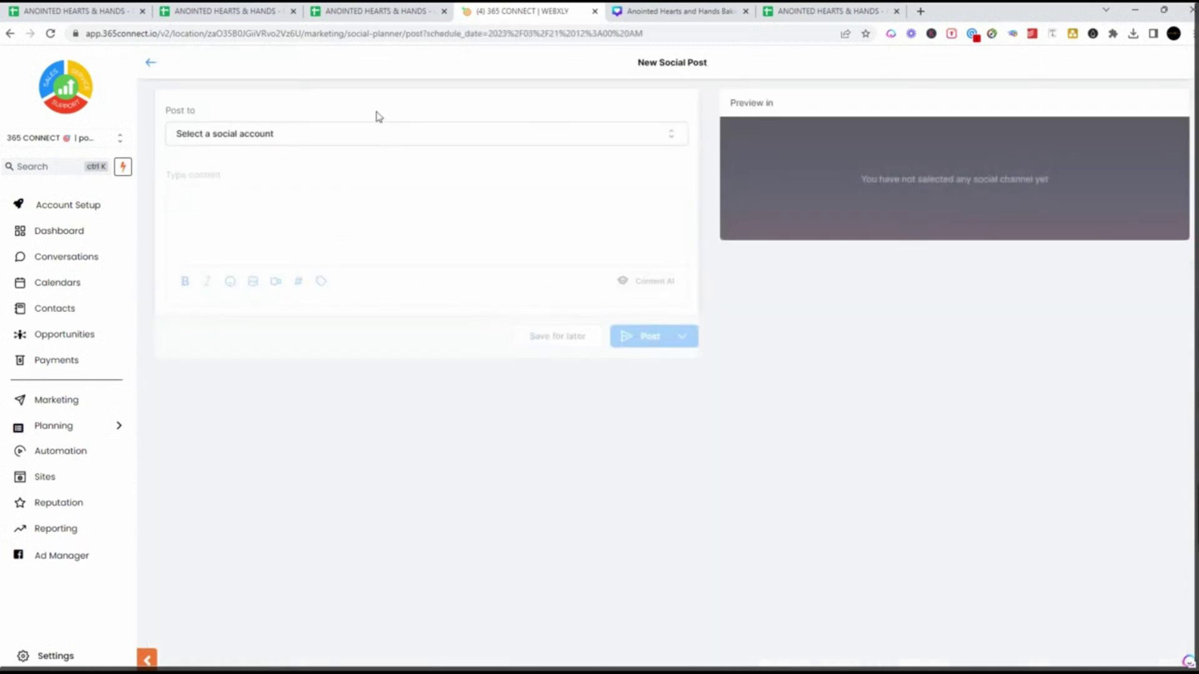